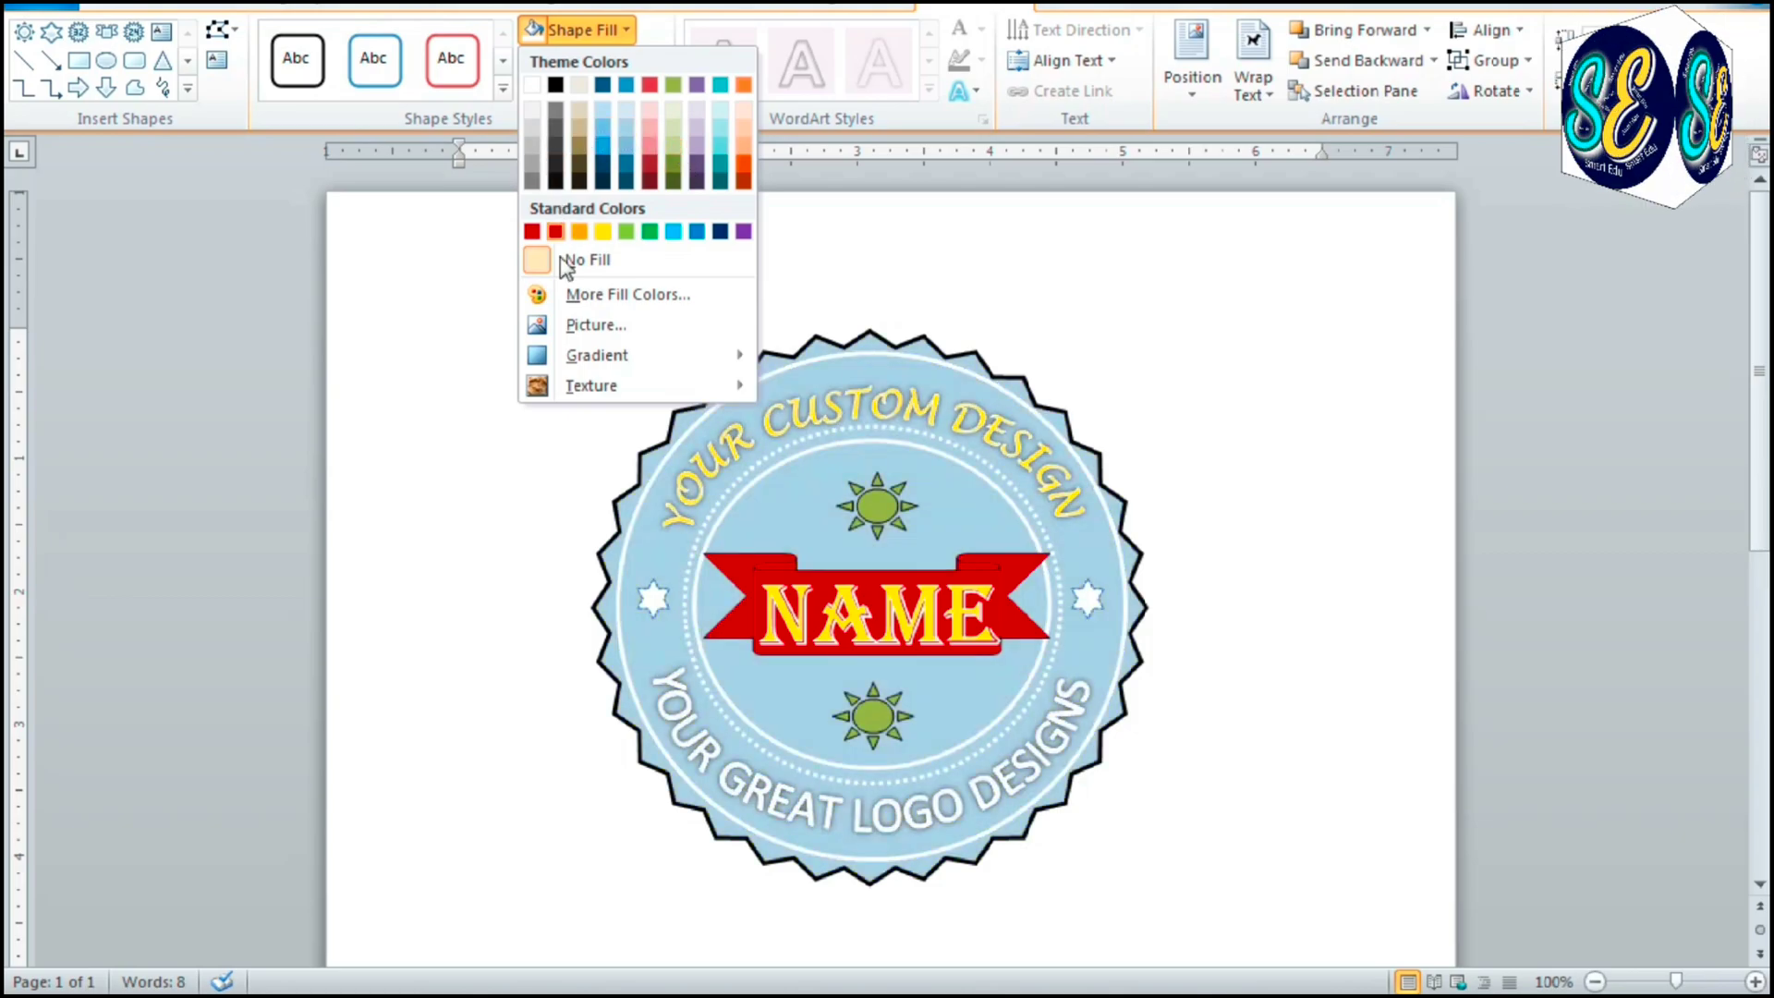
Draw a 32-Point Star about 4.2 in wide in the middle of the page and shorten its points into a shallow serrated edge
{"action": "left_click", "coordinate": [198, 261]}
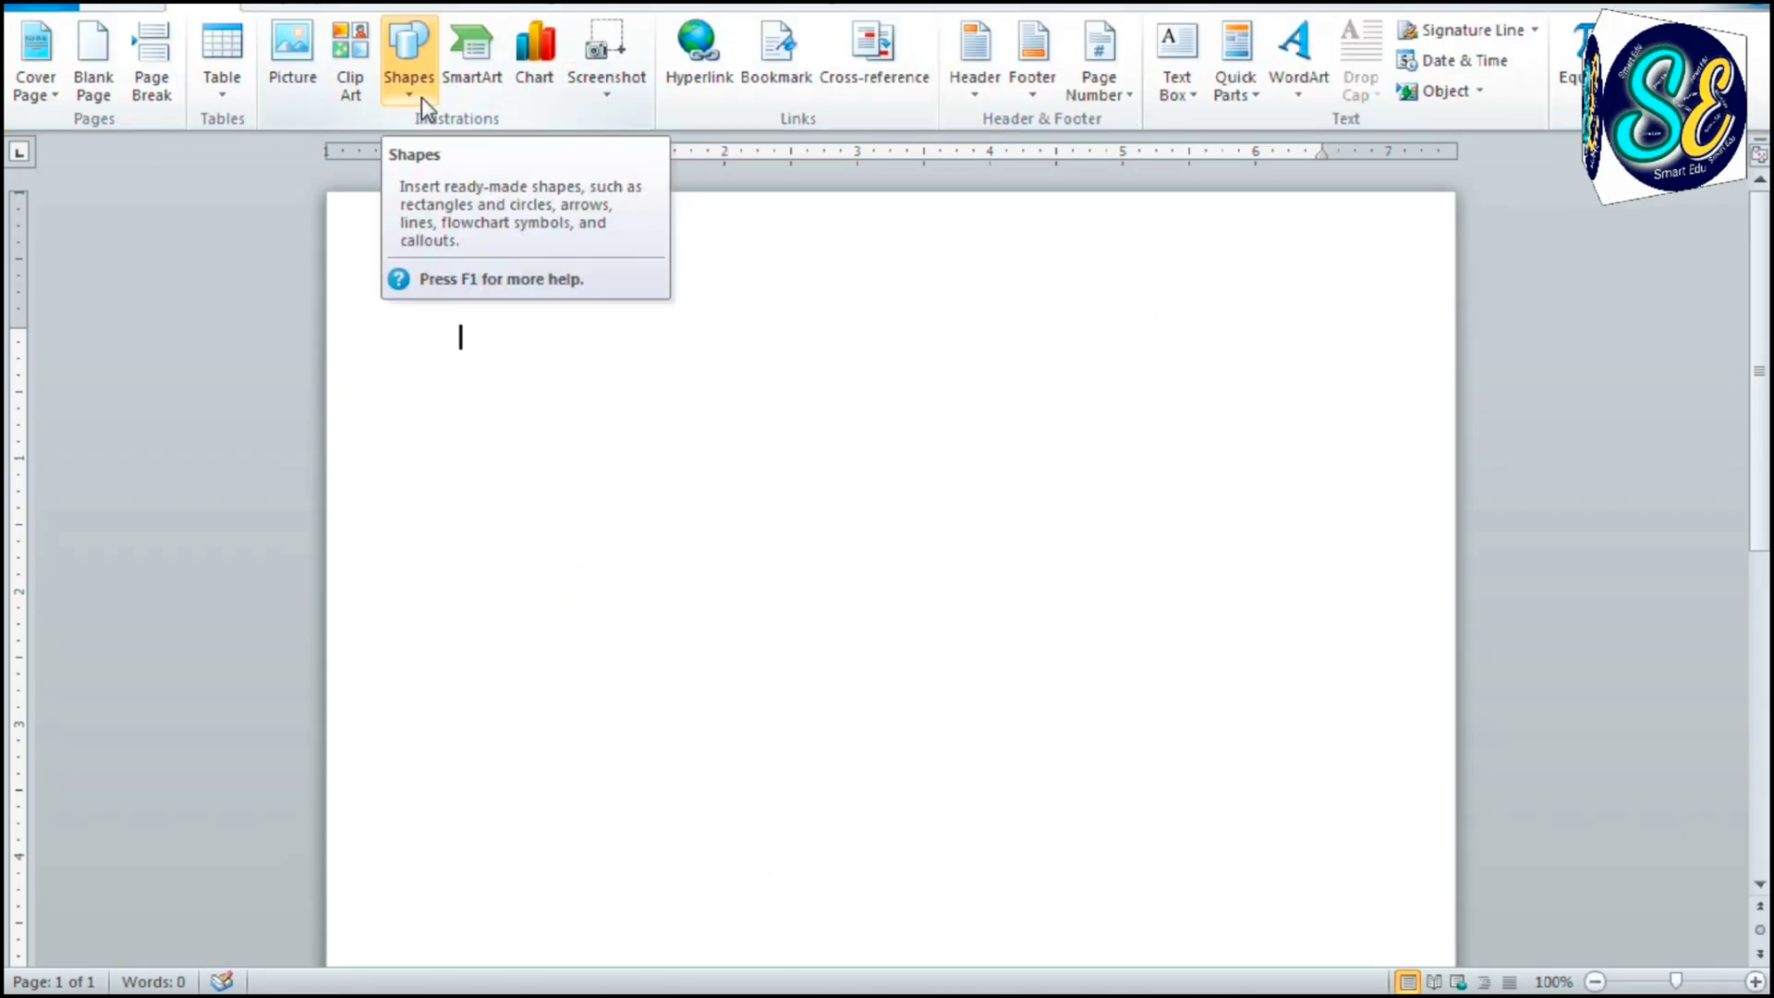
{"action": "left_click", "coordinate": [420, 97]}
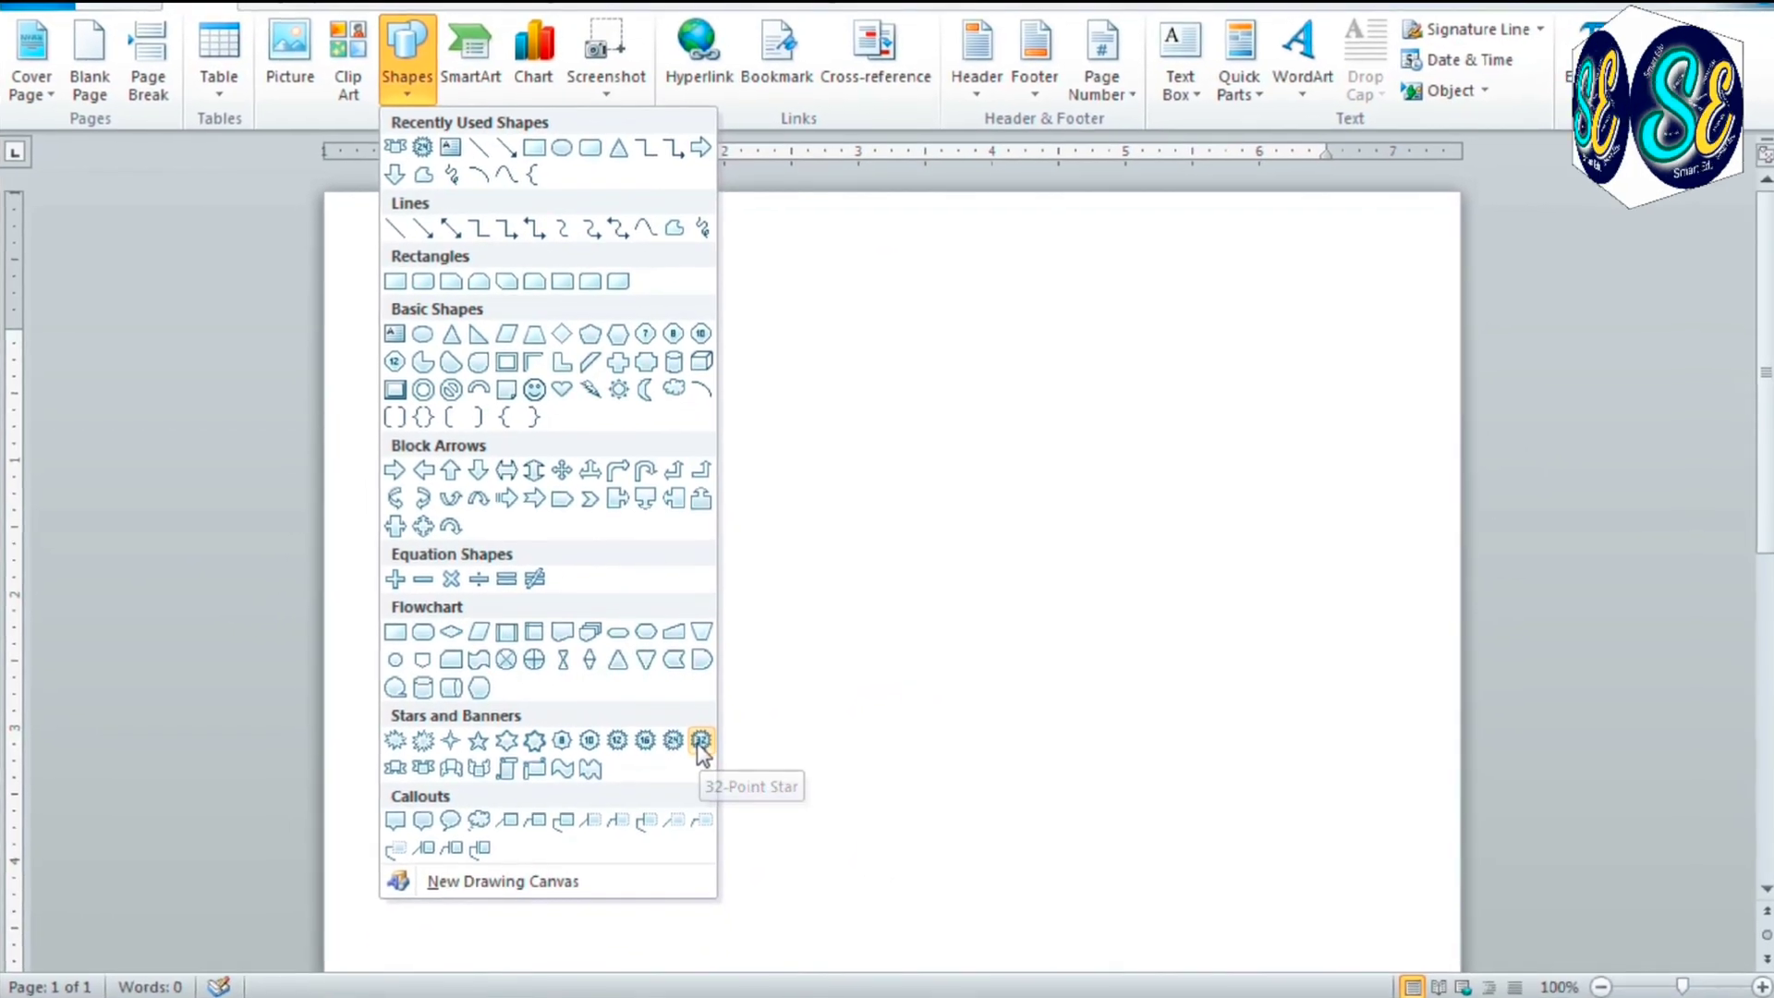
{"action": "left_click", "coordinate": [701, 742]}
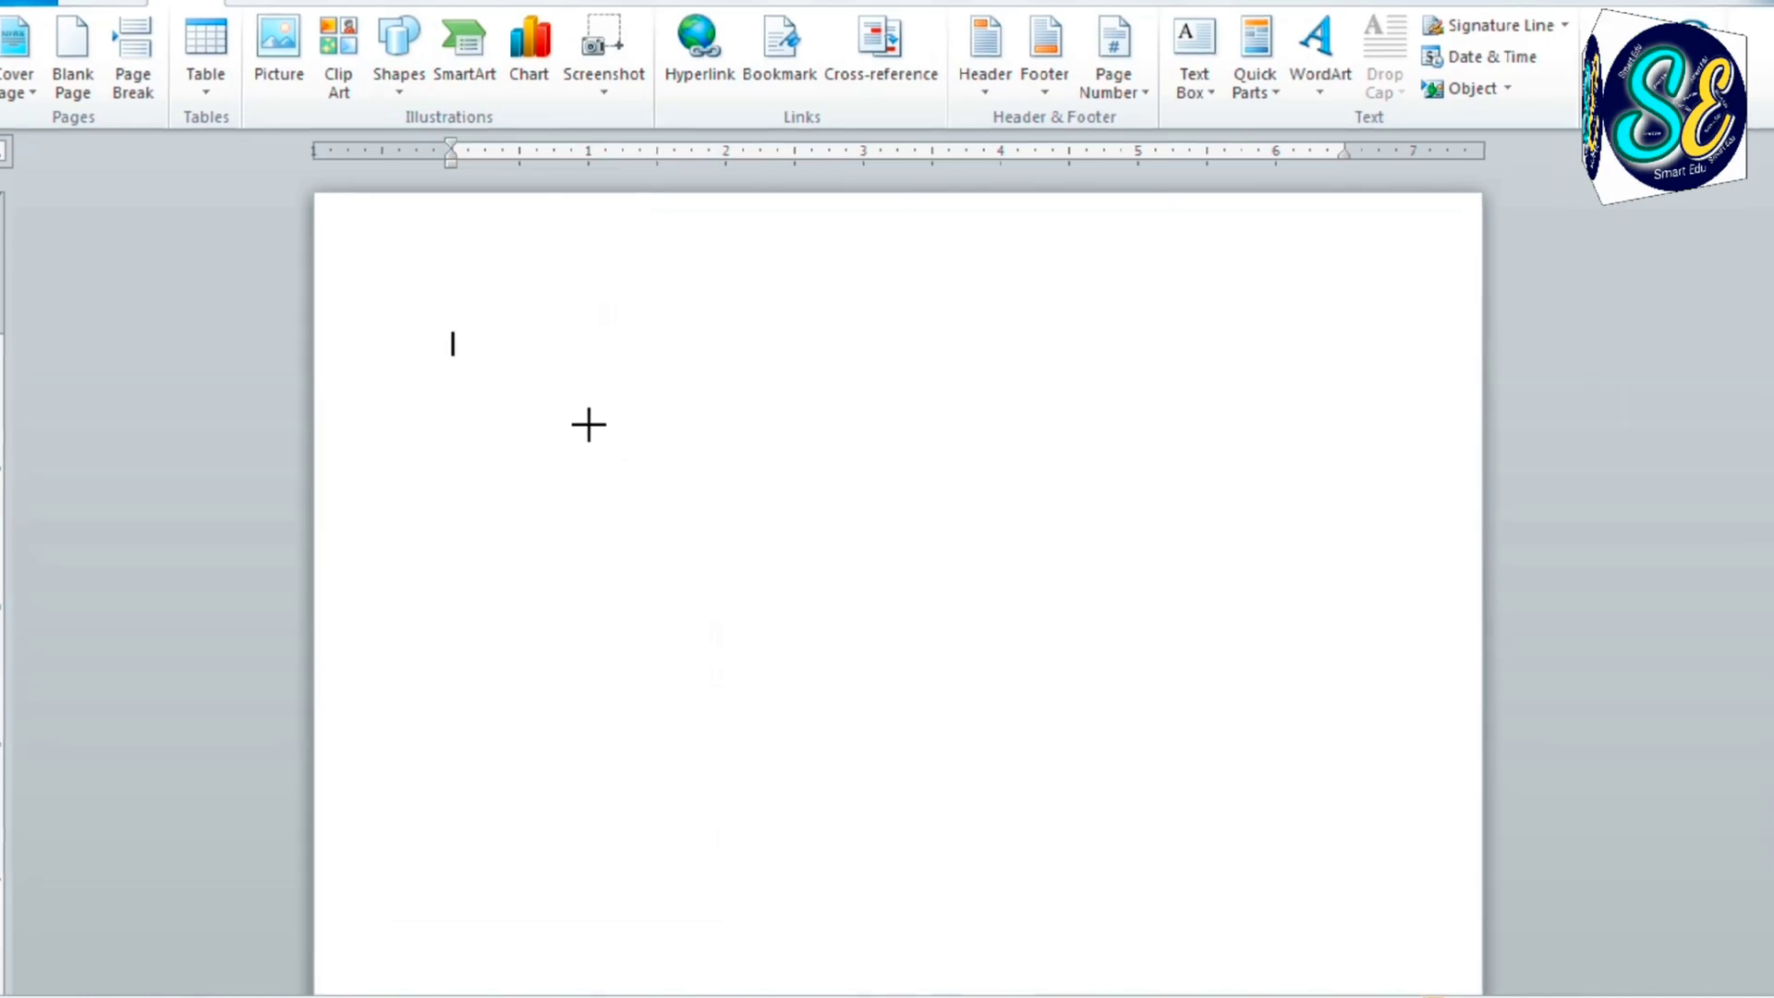
{"action": "left_click_drag", "start_coordinate": [585, 424], "coordinate": [1179, 888]}
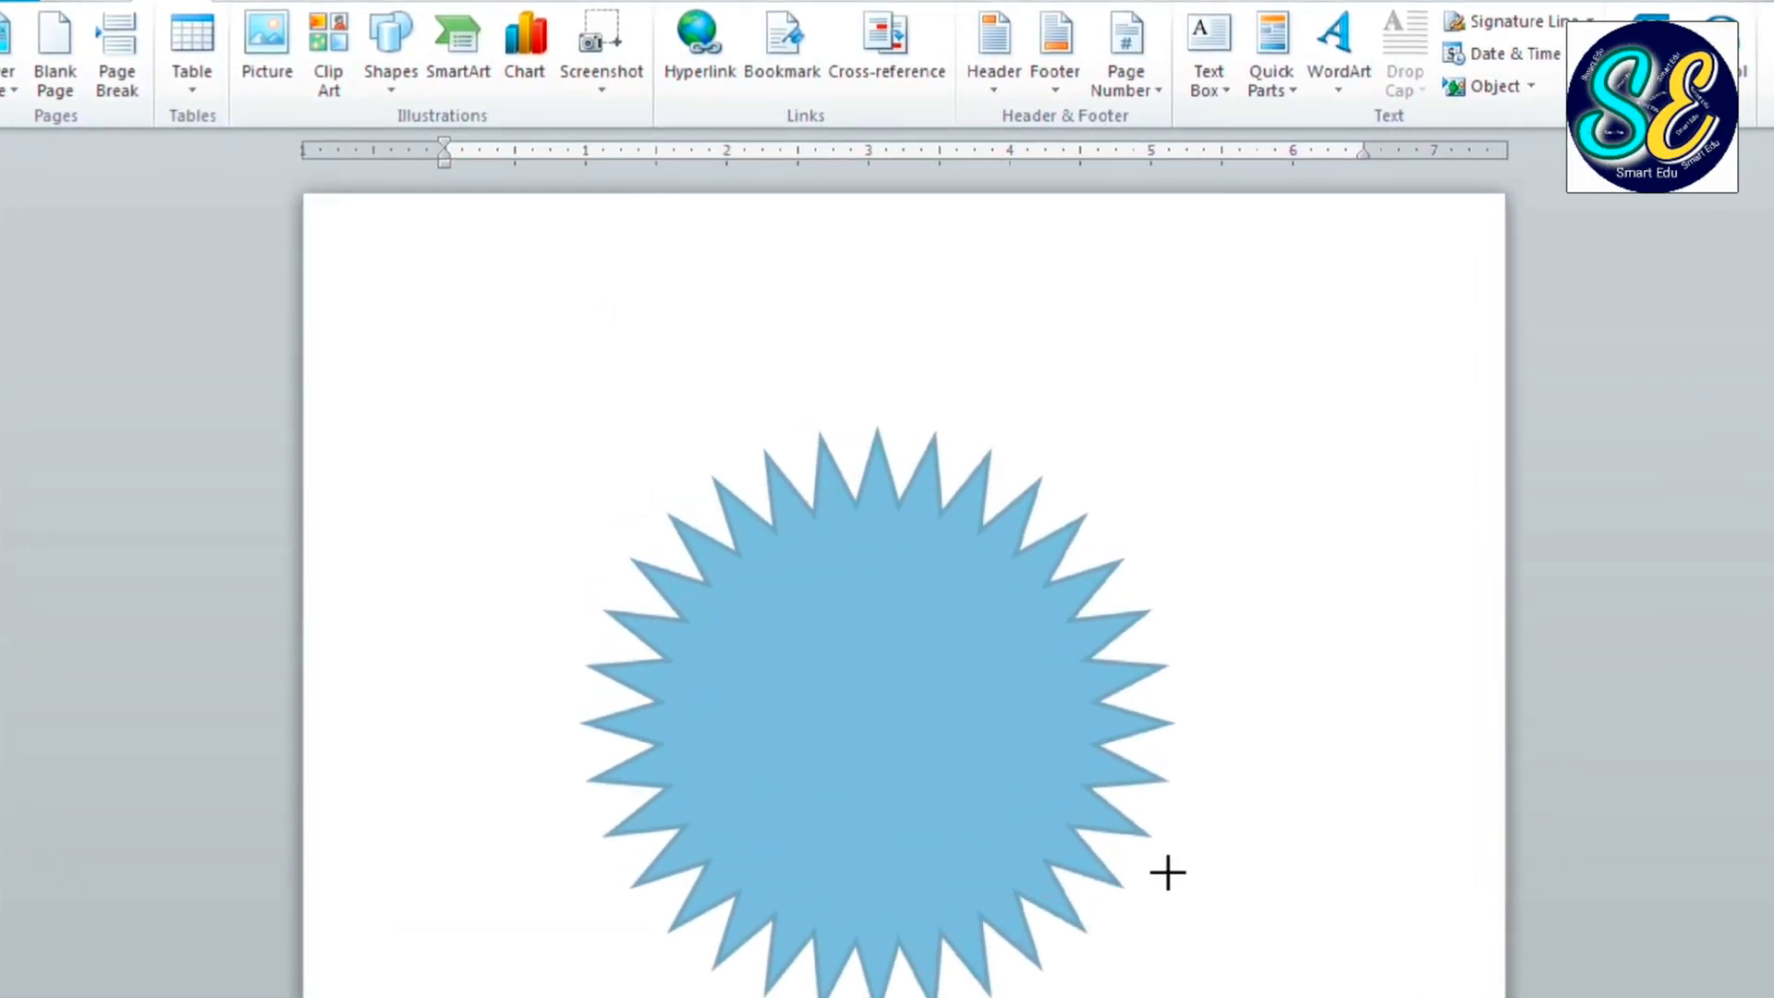
{"action": "left_click_drag", "start_coordinate": [911, 745], "coordinate": [922, 625]}
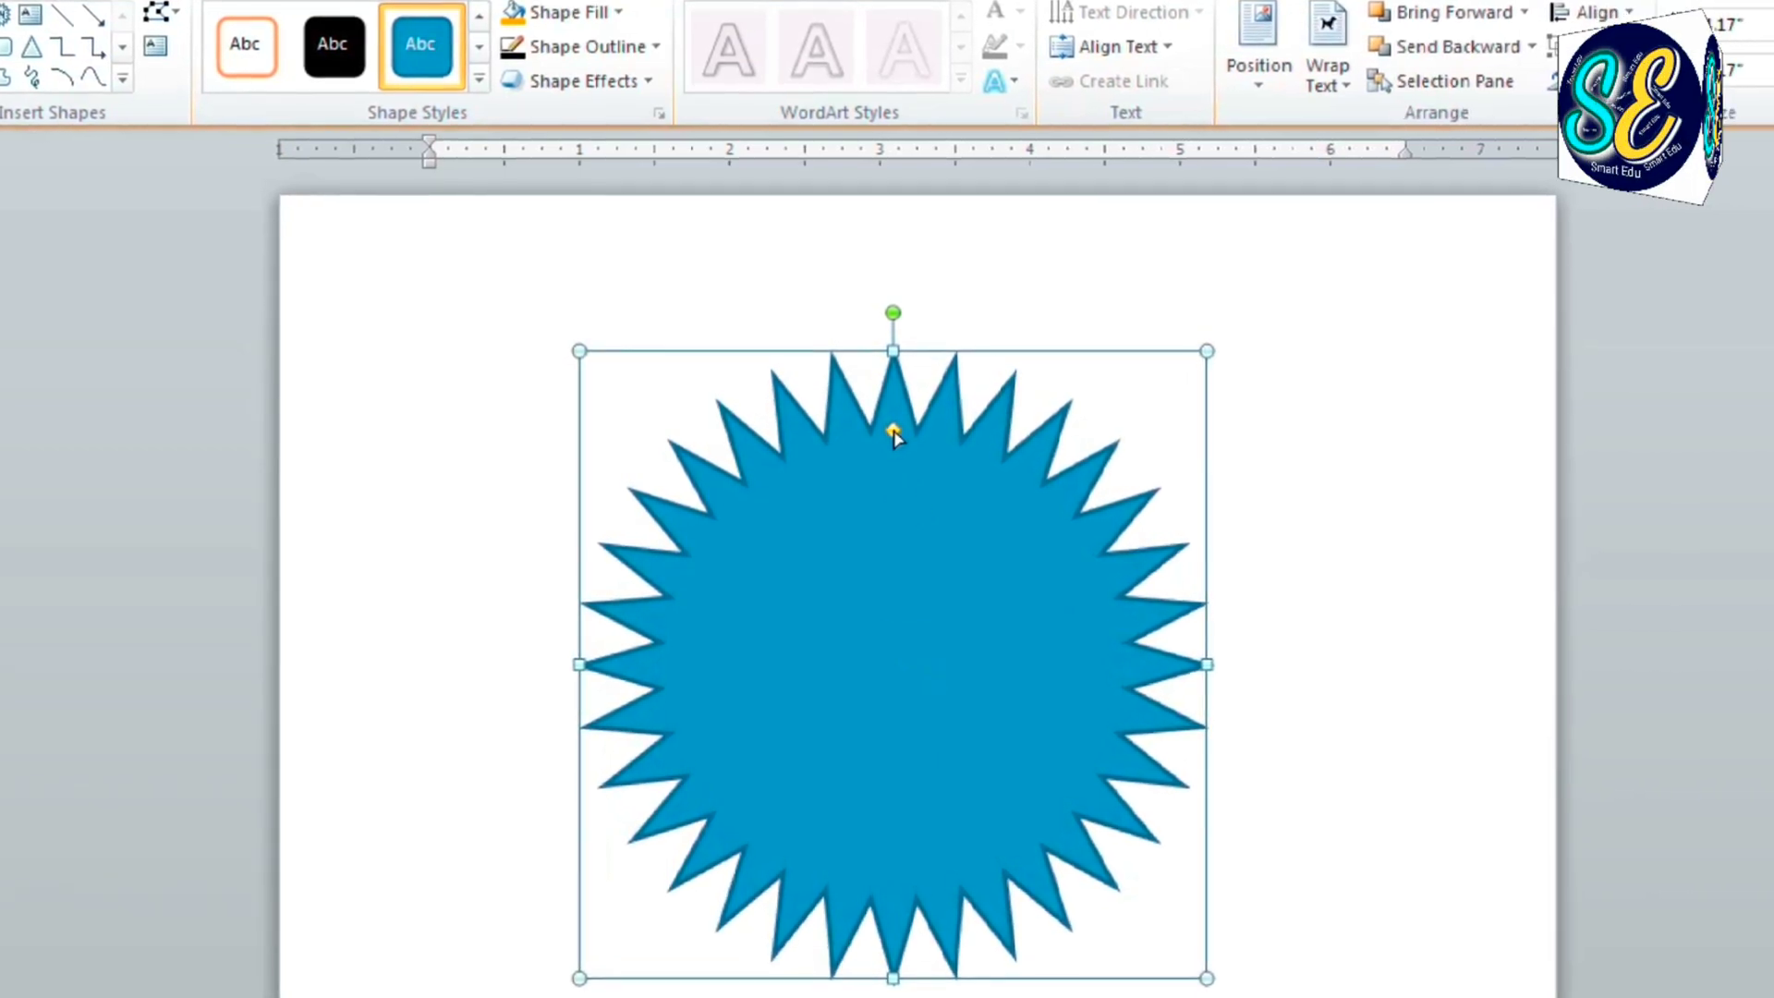
{"action": "left_click_drag", "start_coordinate": [887, 457], "coordinate": [888, 392]}
{"action": "left_click", "coordinate": [1488, 716]}
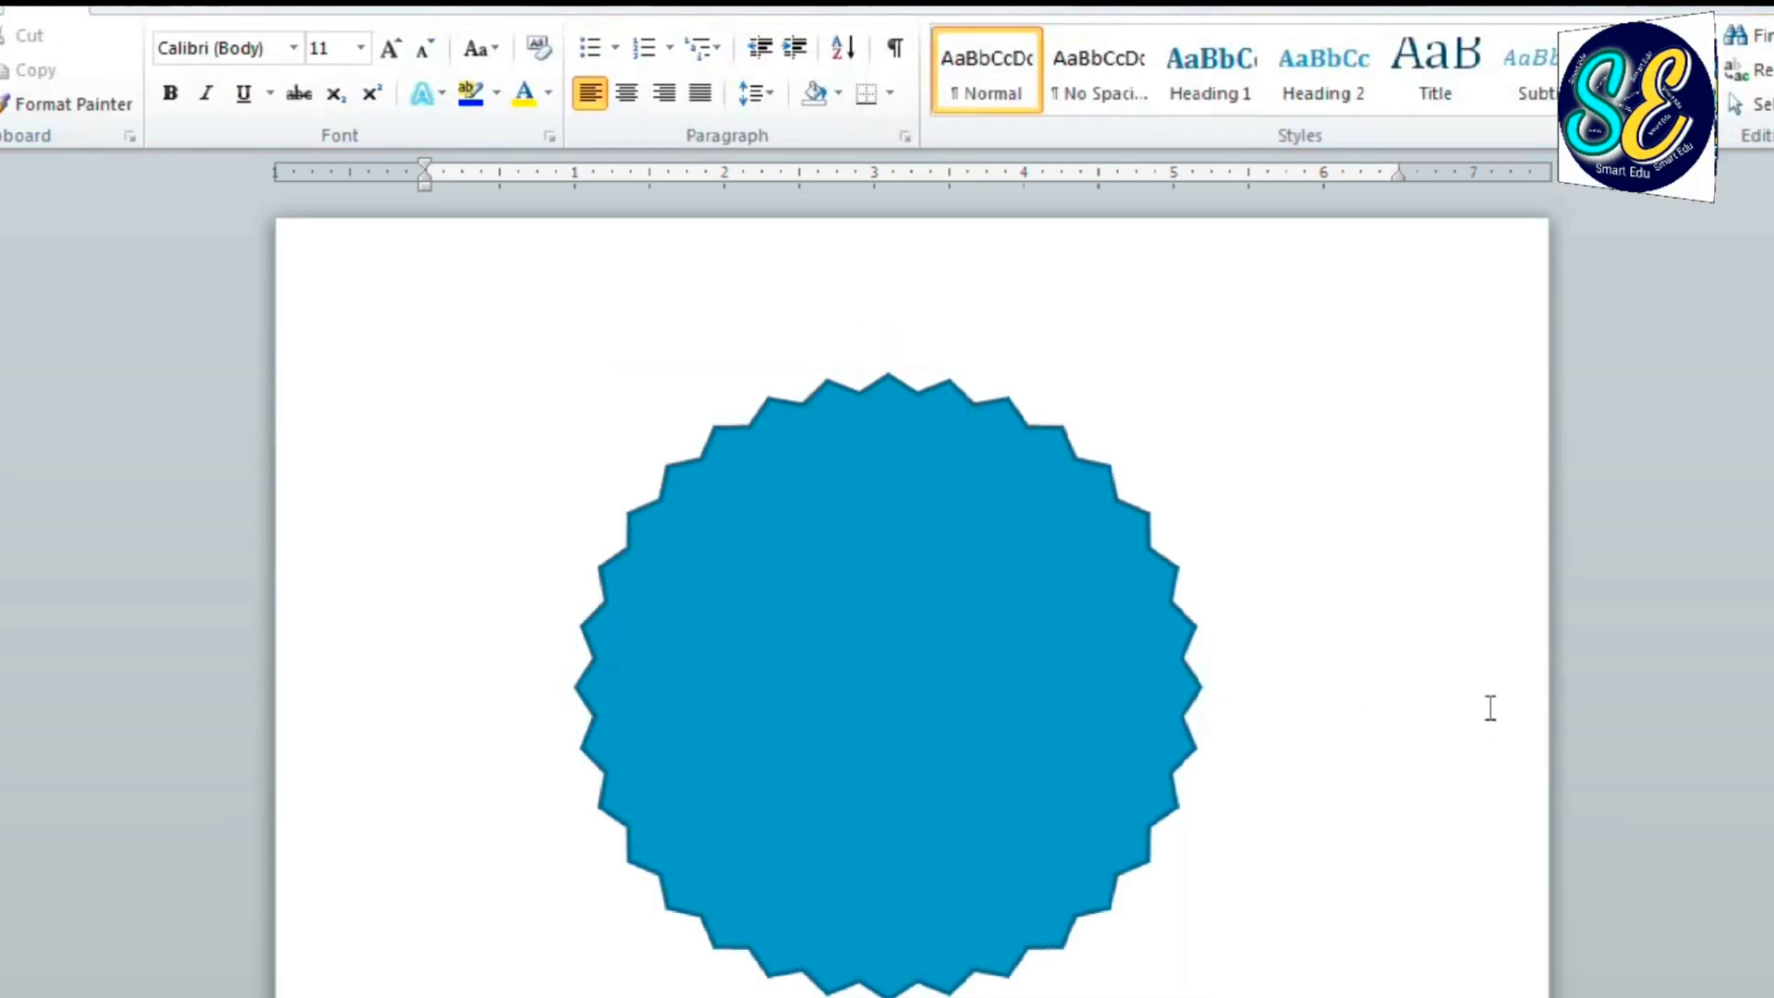
{"action": "left_click", "coordinate": [175, 14]}
{"action": "left_click", "coordinate": [362, 93]}
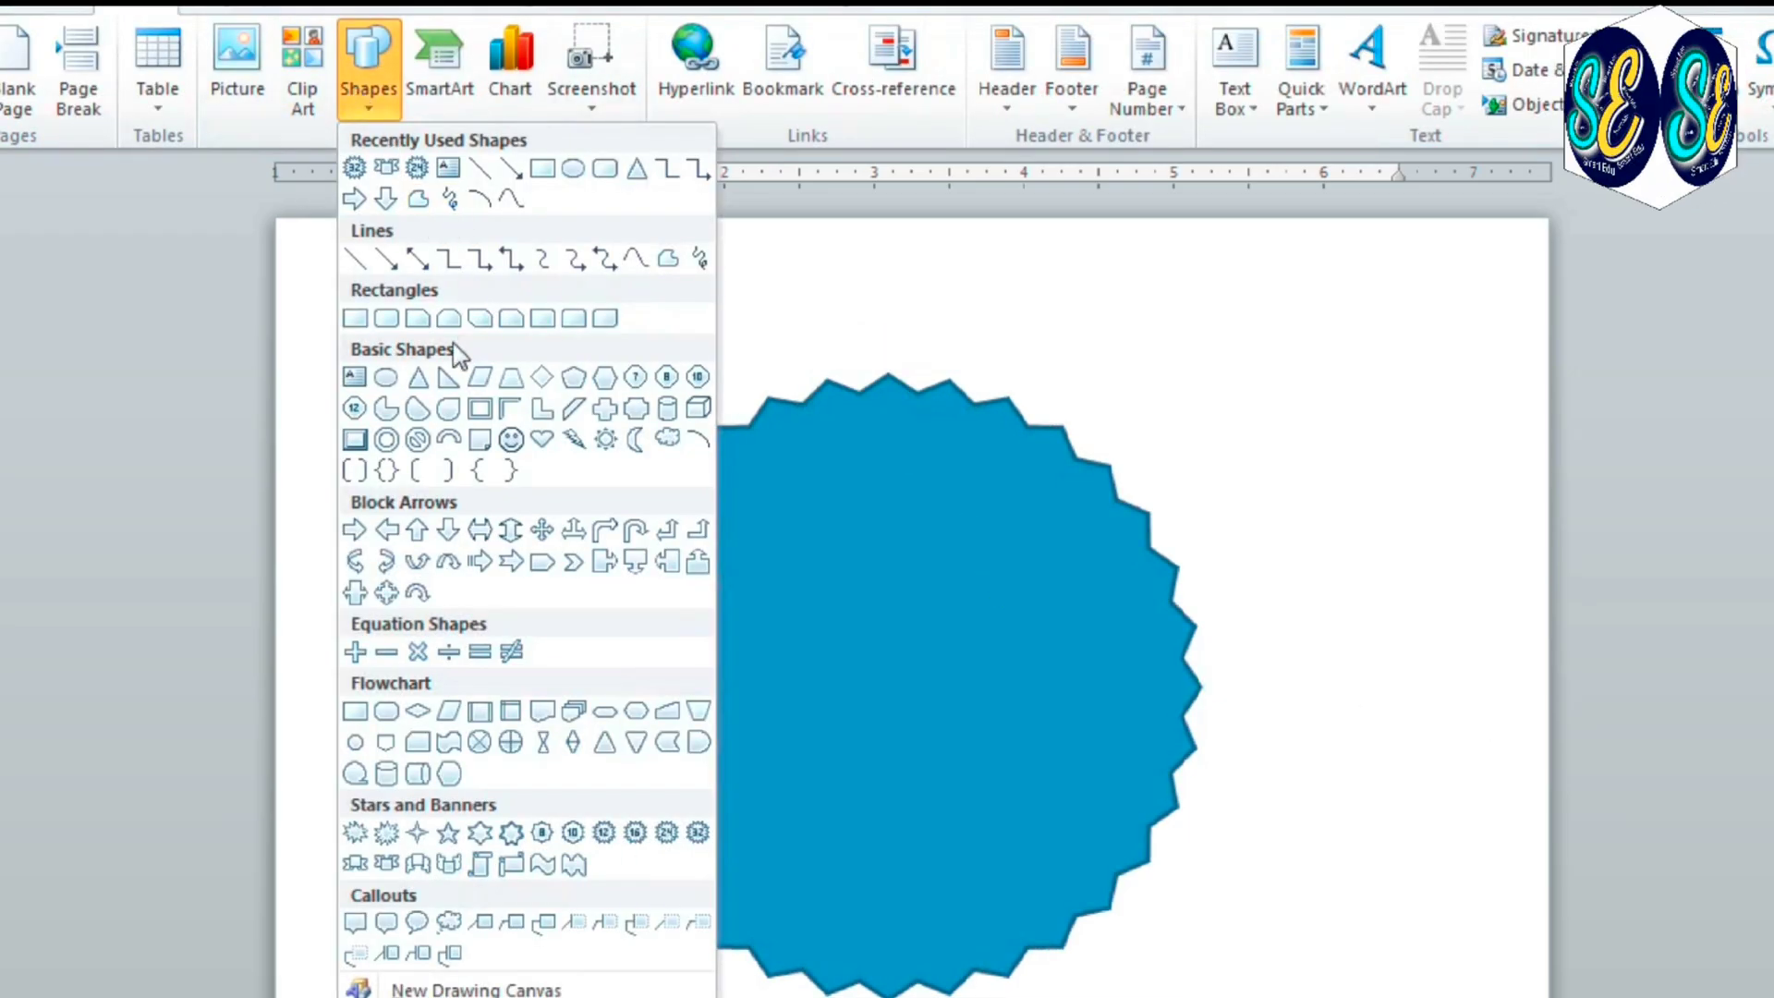
{"action": "left_click", "coordinate": [870, 510]}
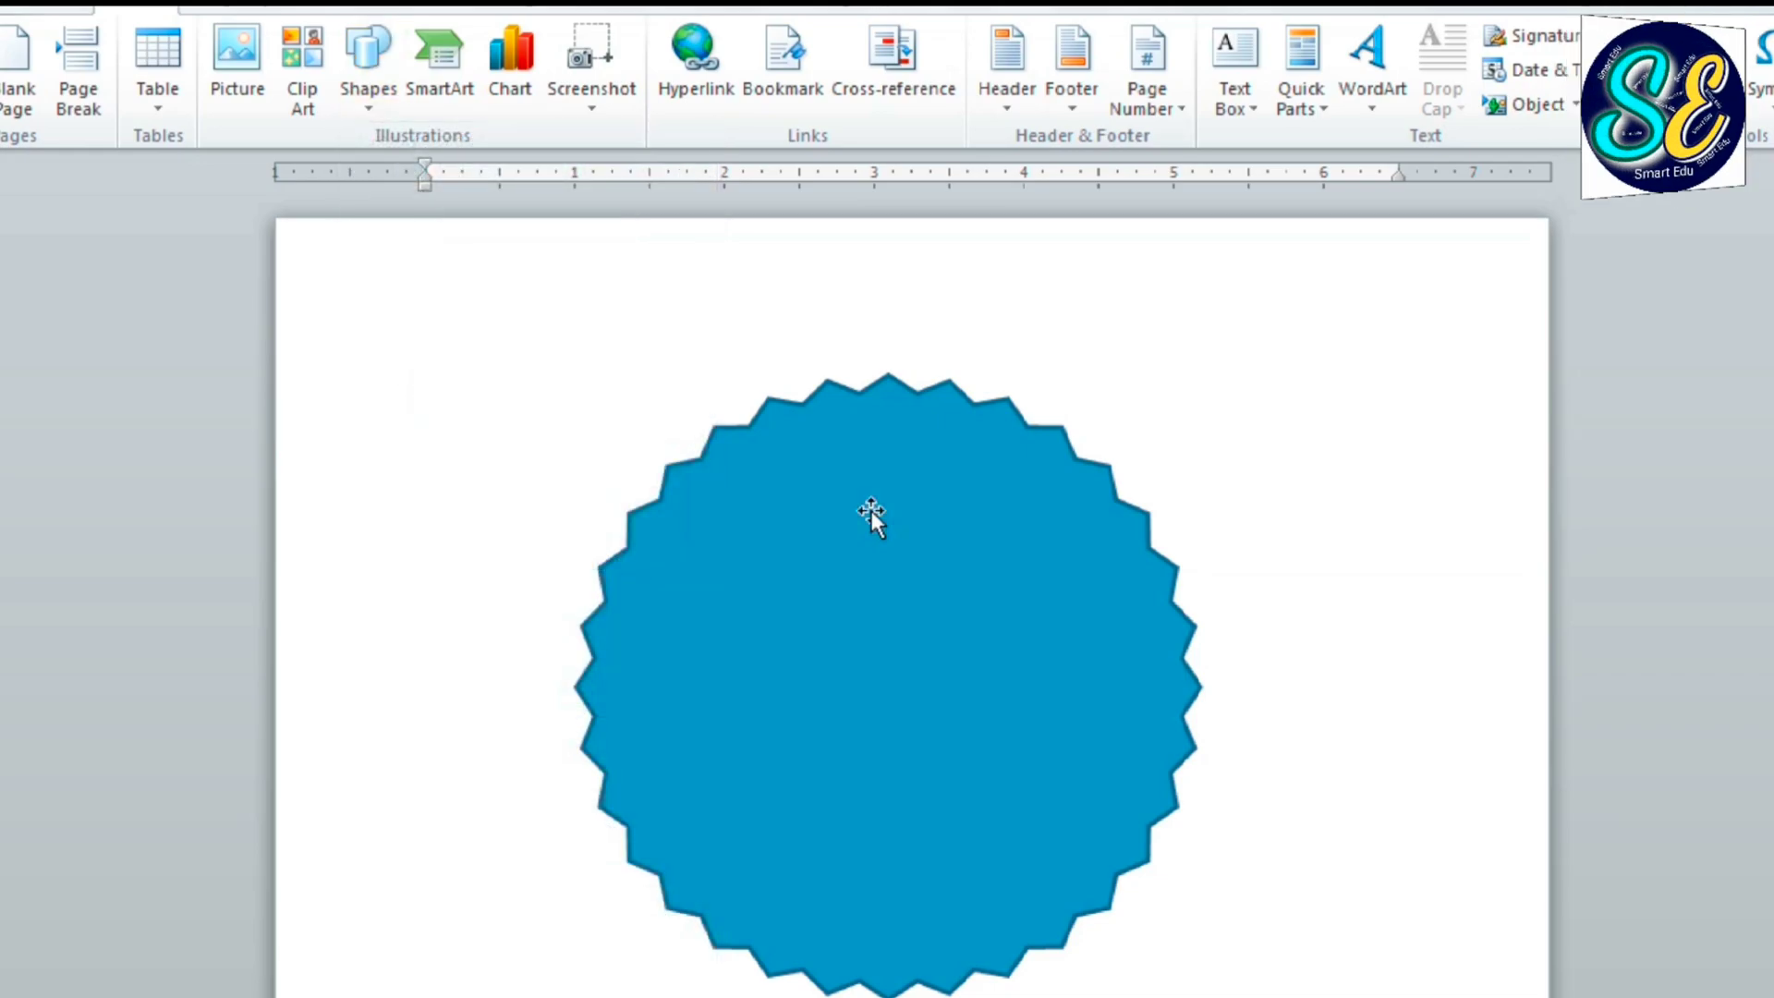
Apply the solid black shape style to the serrated star
{"action": "left_click", "coordinate": [870, 510]}
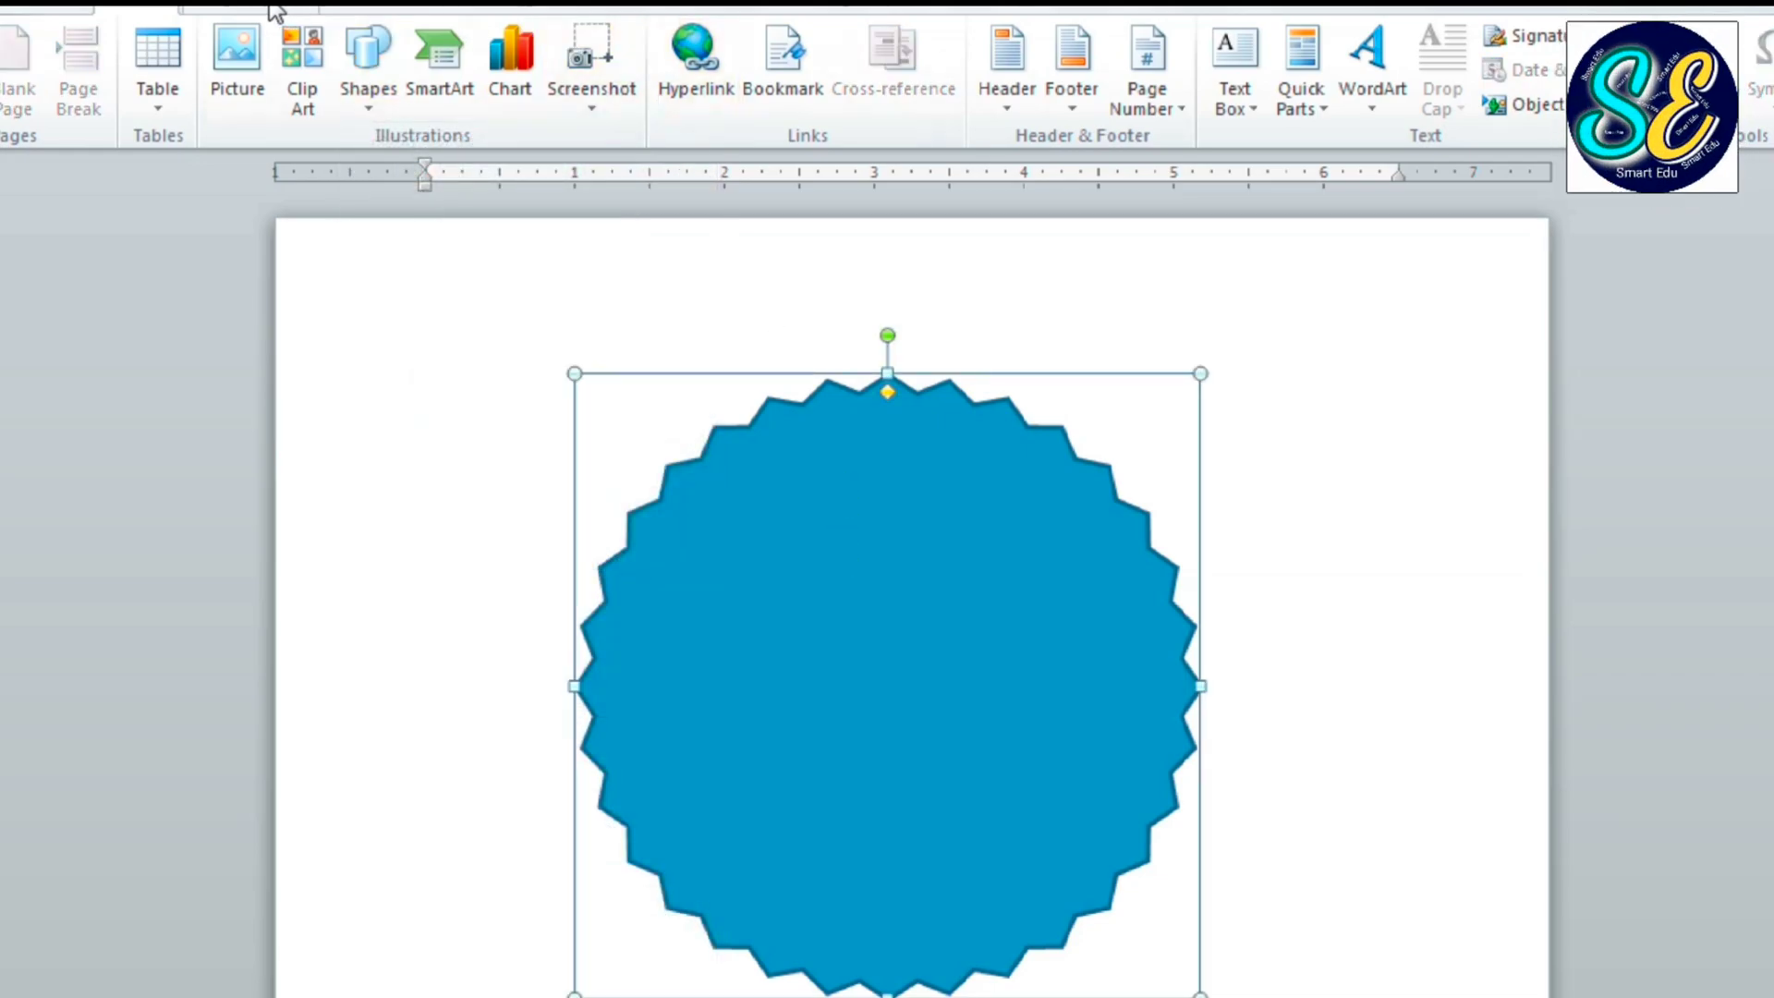
{"action": "left_click", "coordinate": [1012, 14]}
{"action": "left_click", "coordinate": [331, 65]}
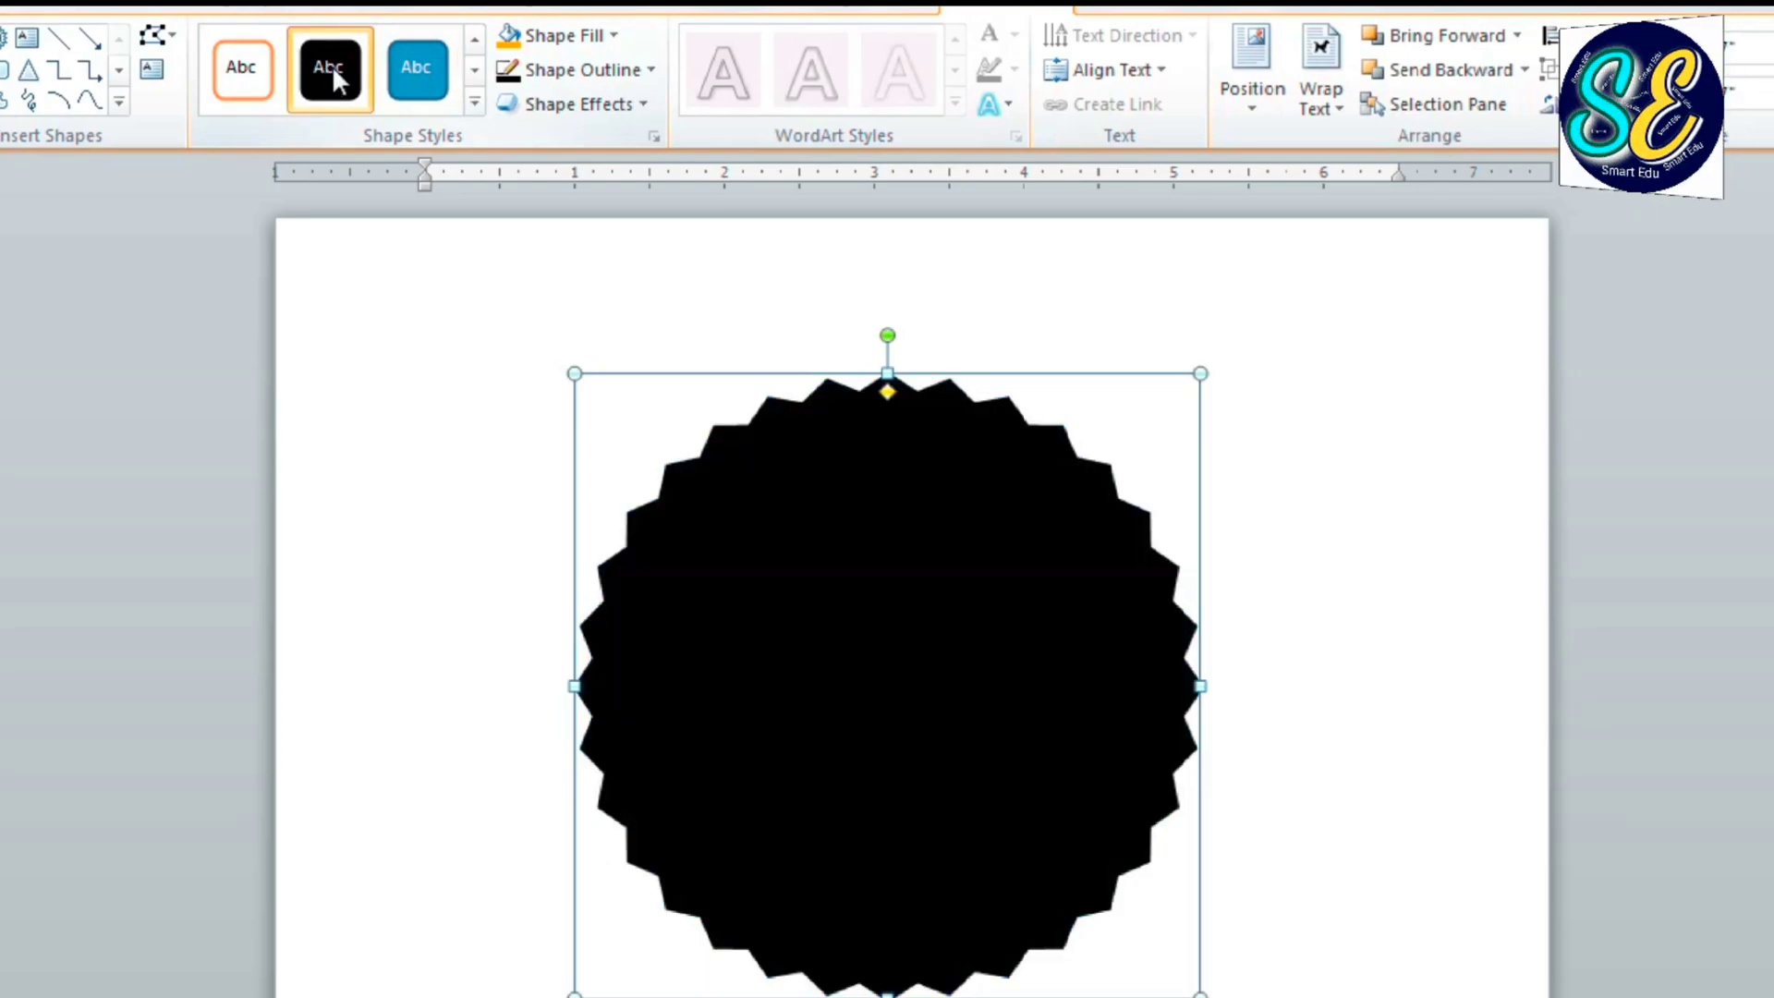
{"action": "left_click", "coordinate": [1433, 391]}
Draw a circle about 3.5 in across over the black star
{"action": "left_click", "coordinate": [148, 14]}
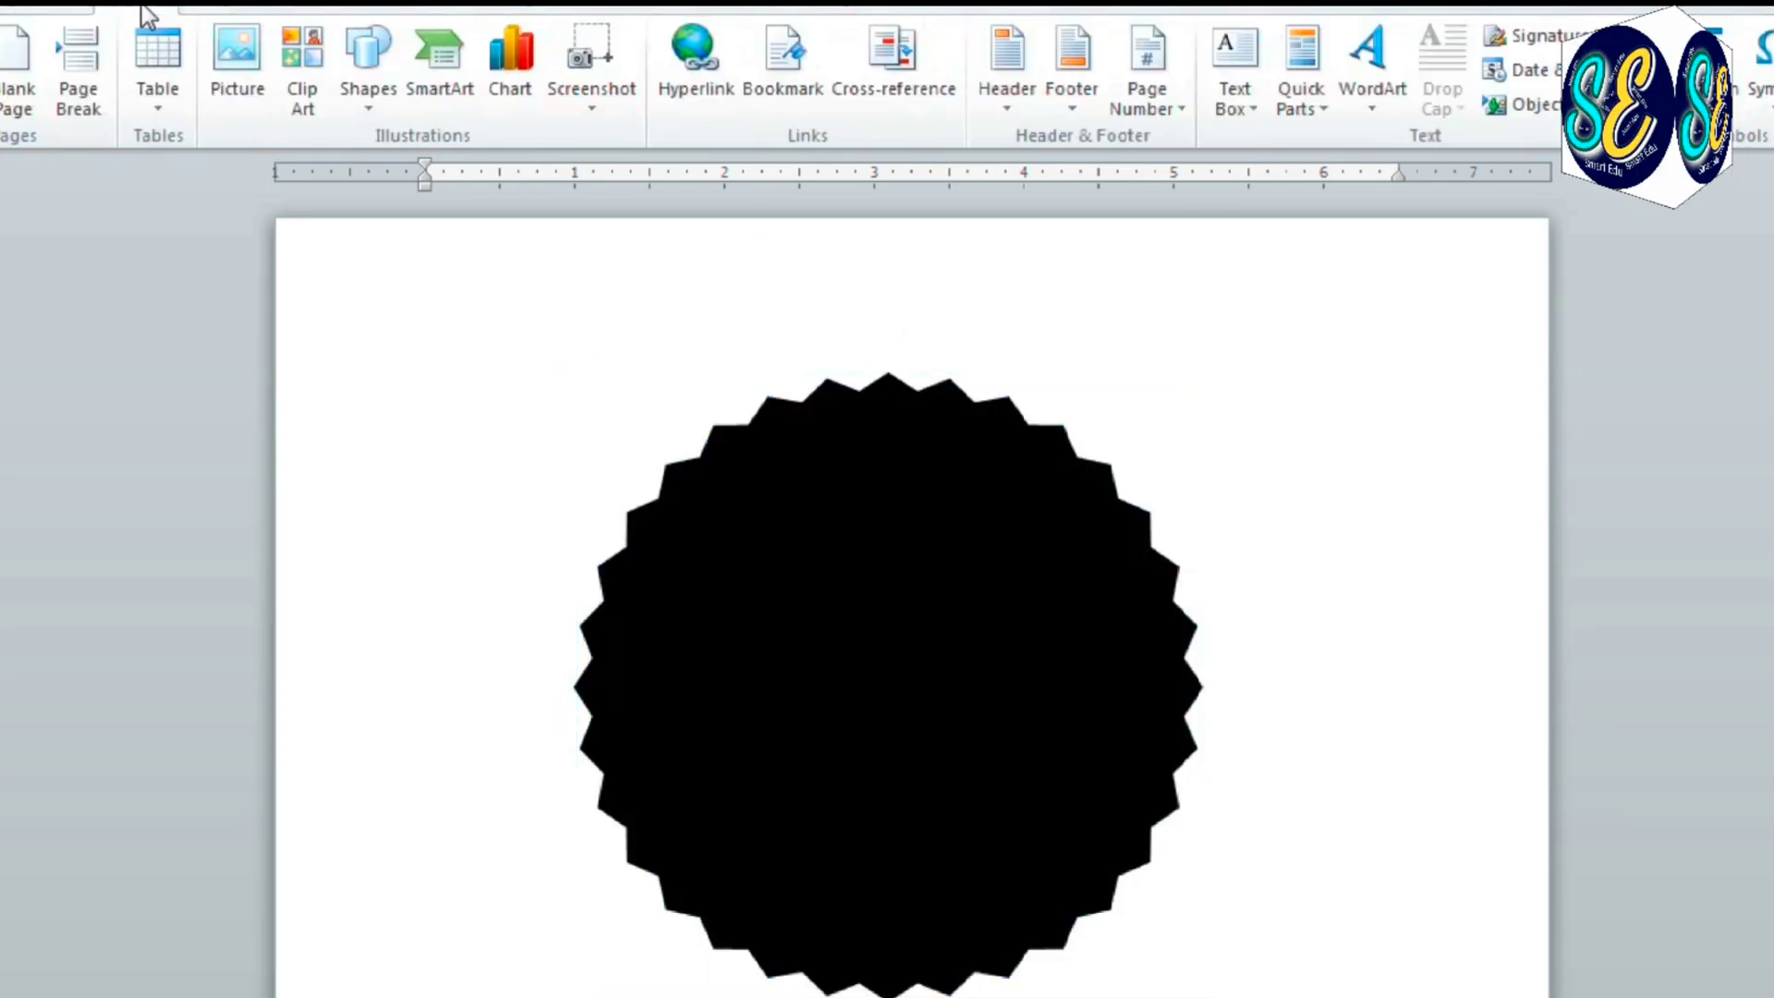
{"action": "left_click", "coordinate": [368, 69]}
{"action": "left_click", "coordinate": [574, 169]}
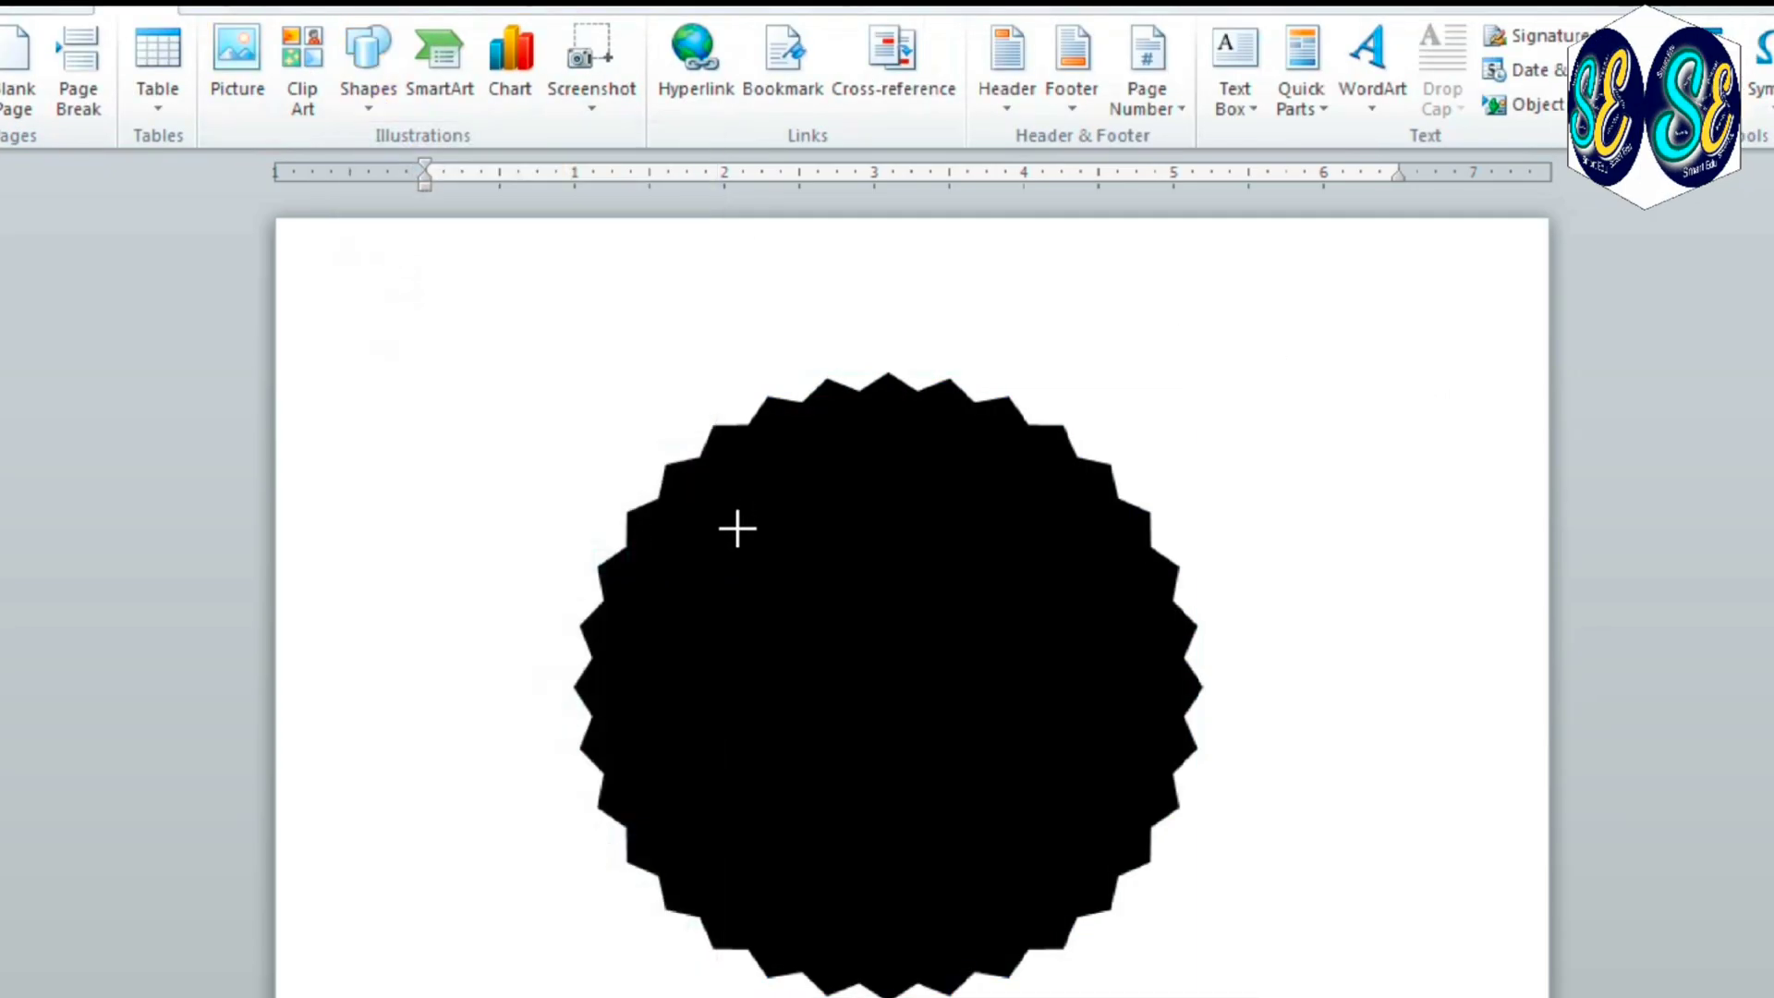
{"action": "left_click_drag", "start_coordinate": [709, 475], "coordinate": [1235, 946]}
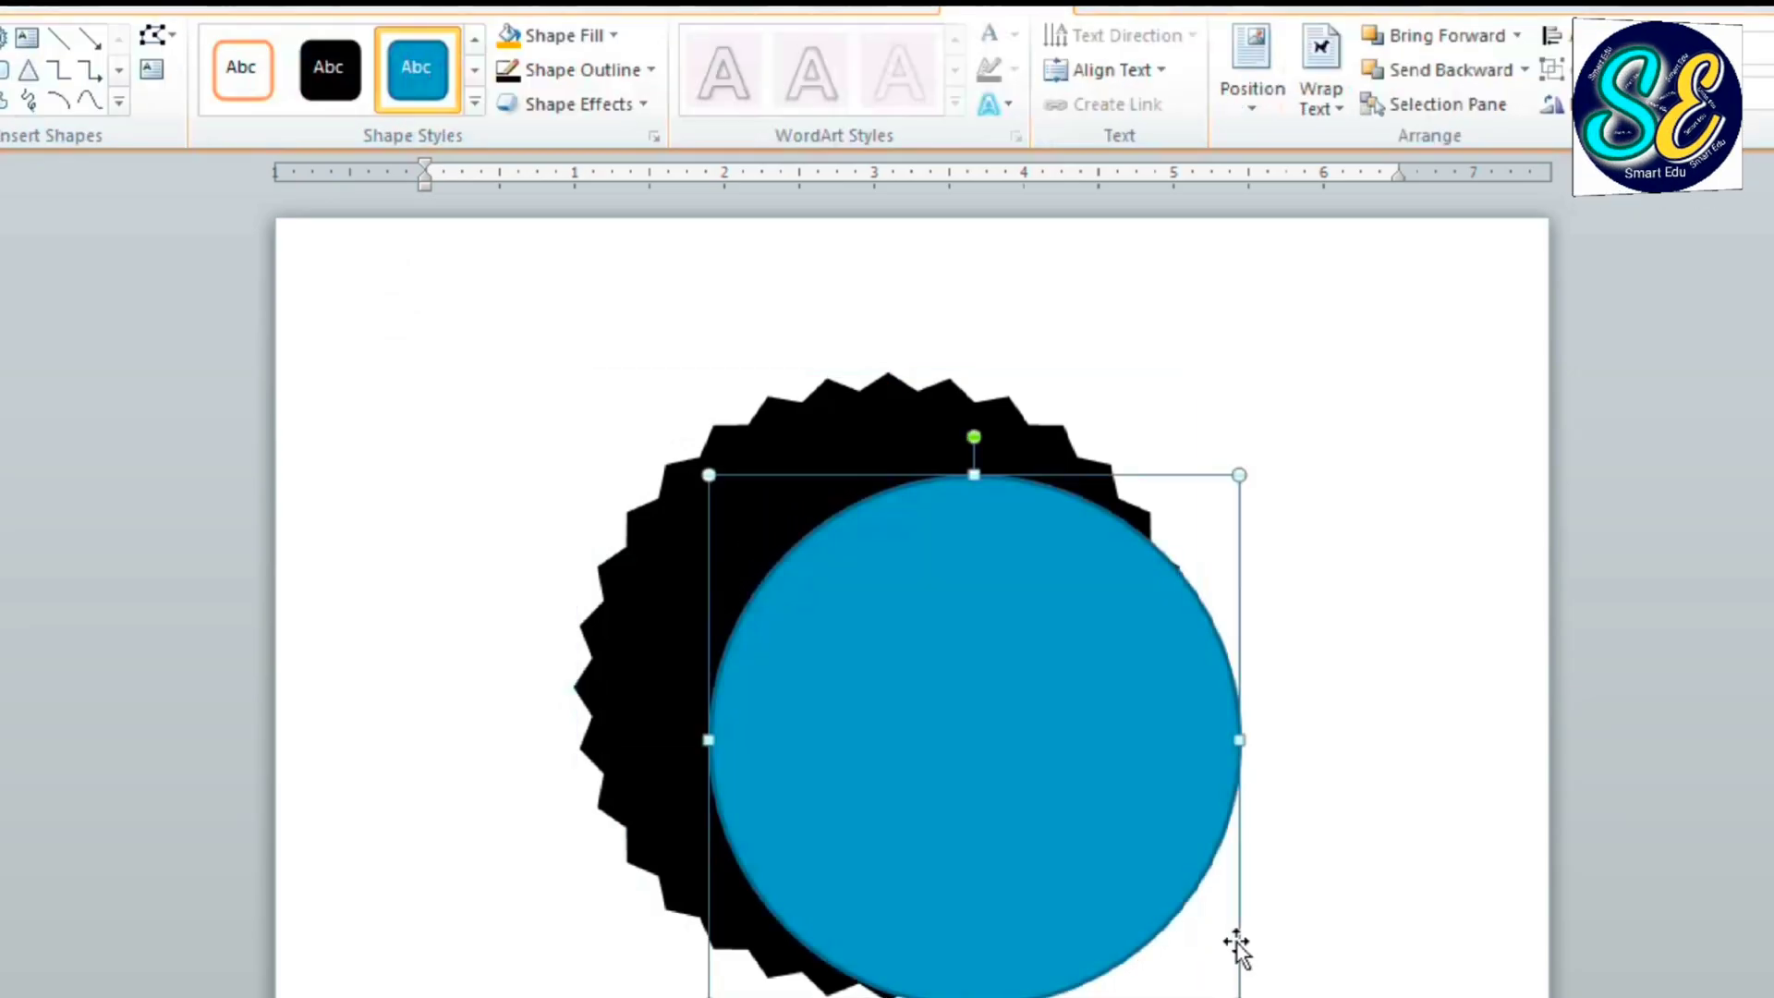
Enlarge the blue circle to about 3.8 in across and centre it on the star, leaving only the serrated rim exposed
{"action": "left_click_drag", "start_coordinate": [859, 582], "coordinate": [771, 518]}
{"action": "left_click_drag", "start_coordinate": [1144, 943], "coordinate": [1180, 920]}
{"action": "left_click_drag", "start_coordinate": [975, 872], "coordinate": [968, 859]}
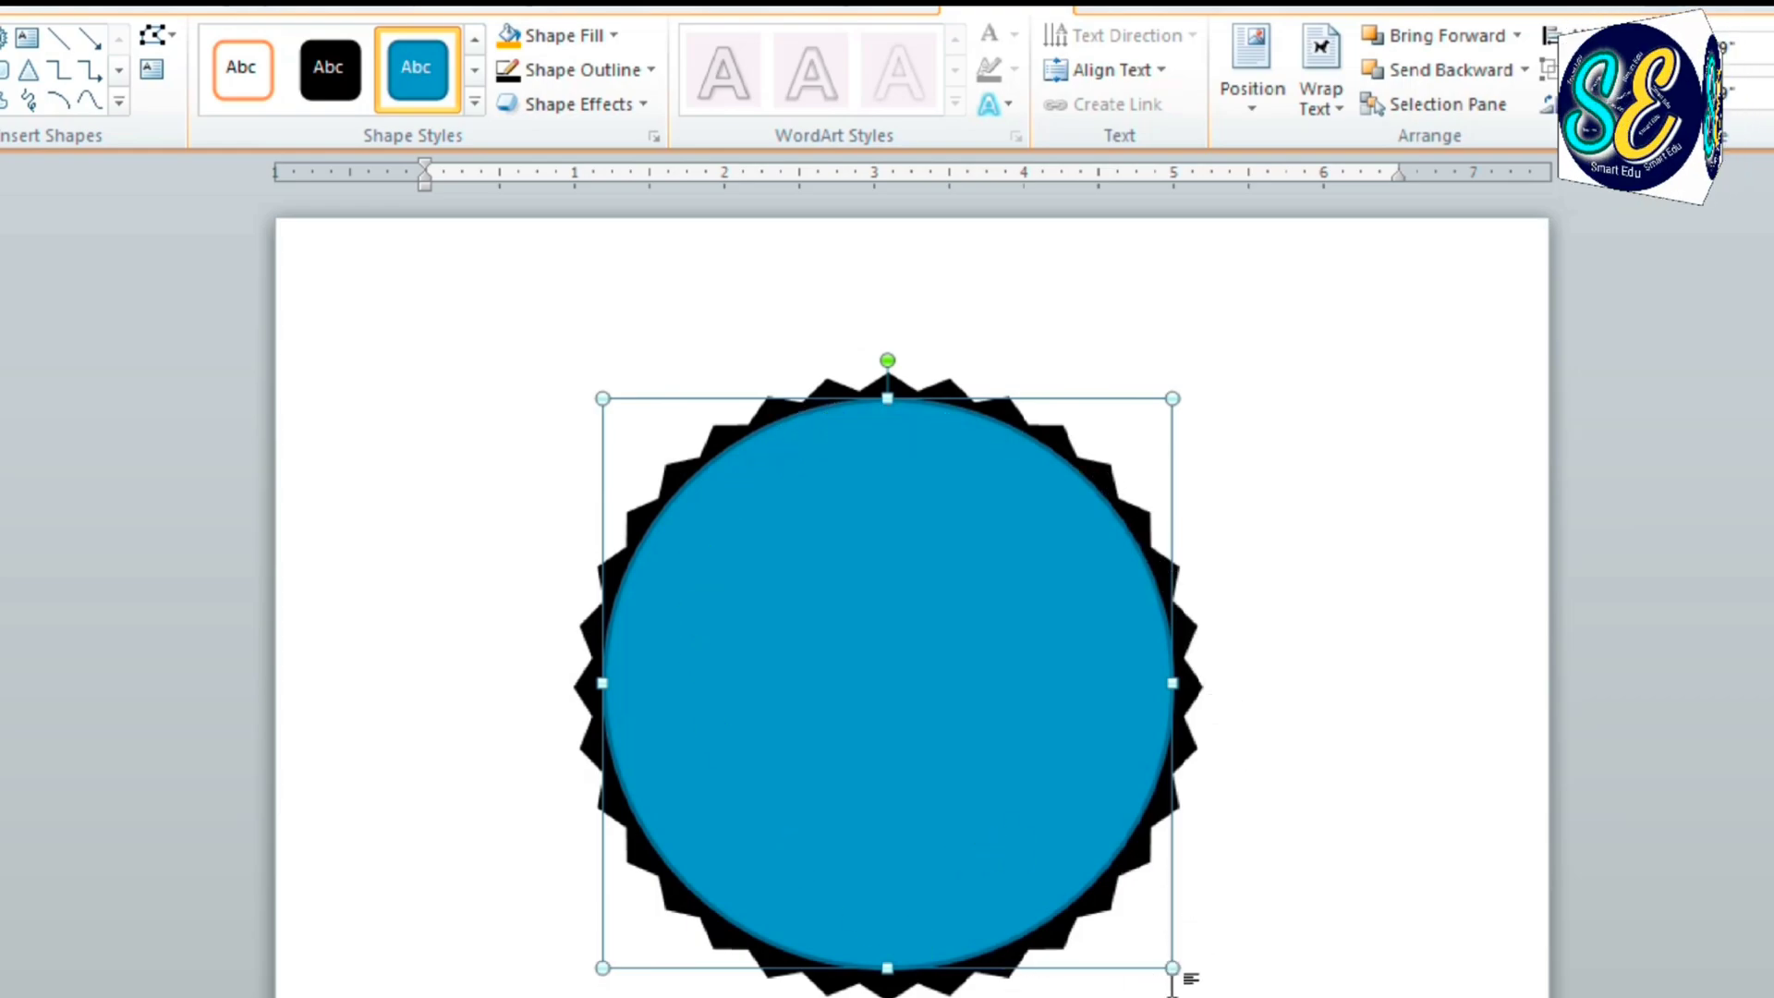
{"action": "left_click_drag", "start_coordinate": [1169, 969], "coordinate": [1184, 981]}
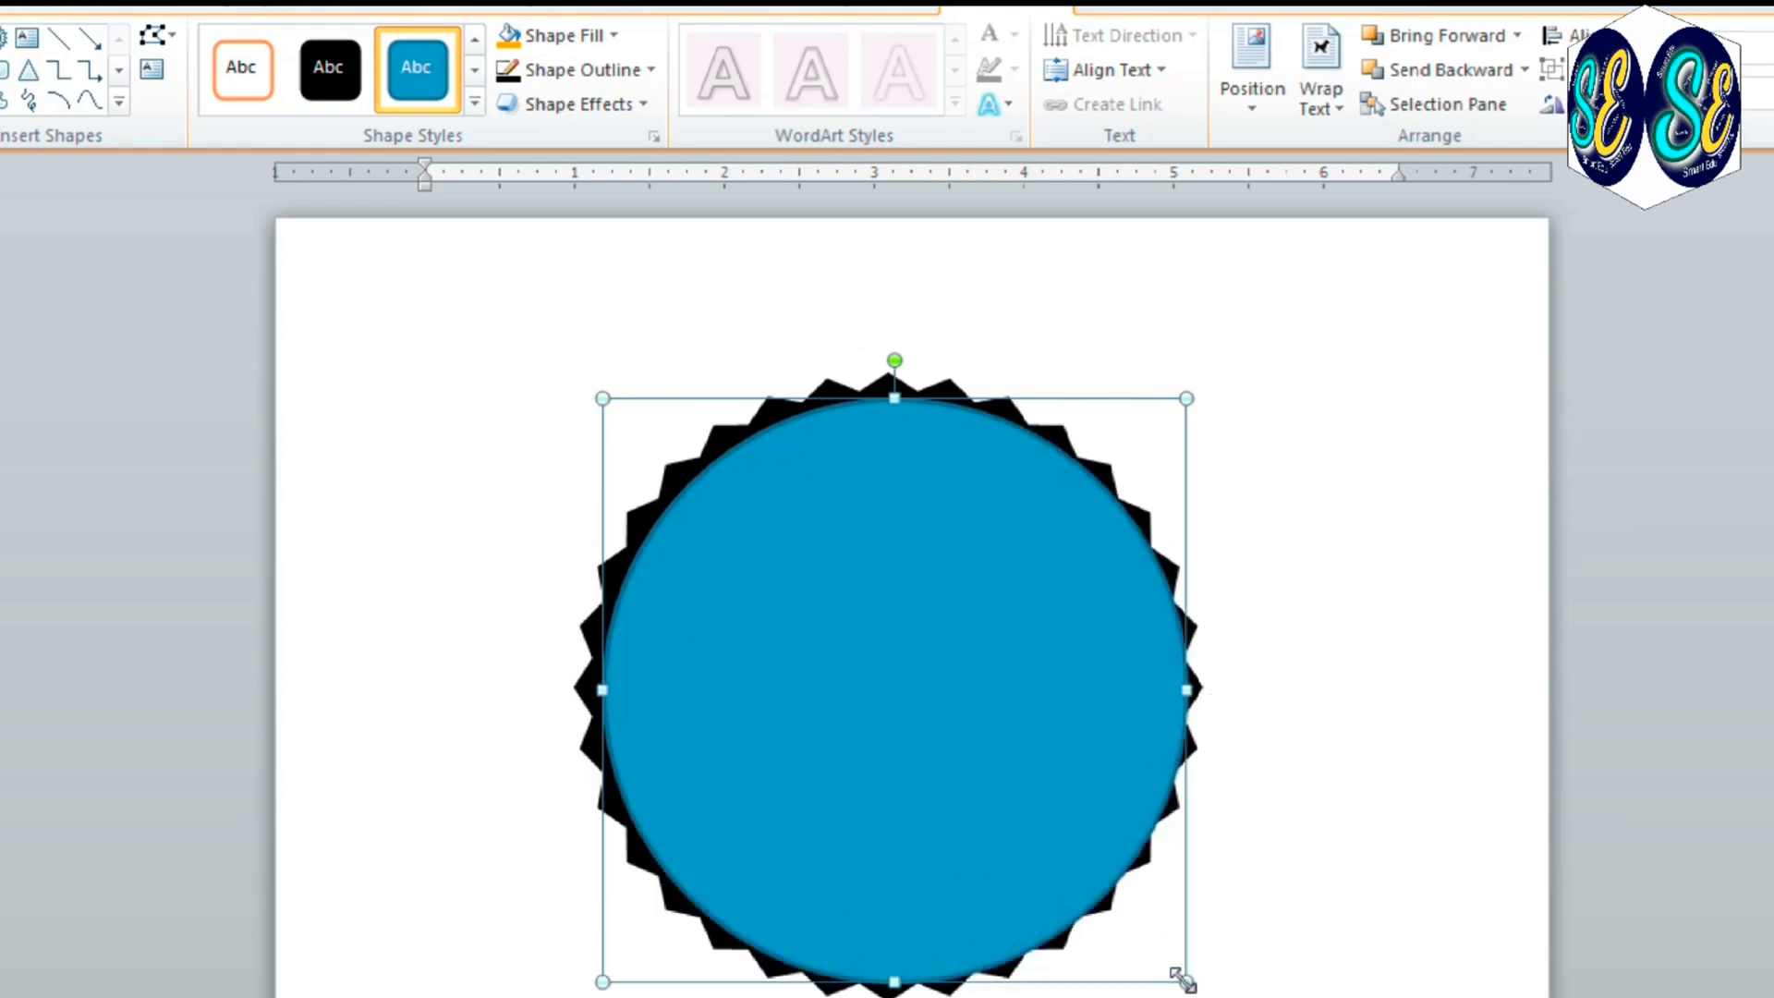
{"action": "mouse_move", "coordinate": [985, 769]}
{"action": "left_mouse_down"}
{"action": "mouse_move", "coordinate": [966, 745]}
{"action": "mouse_move", "coordinate": [976, 758]}
{"action": "left_mouse_up"}
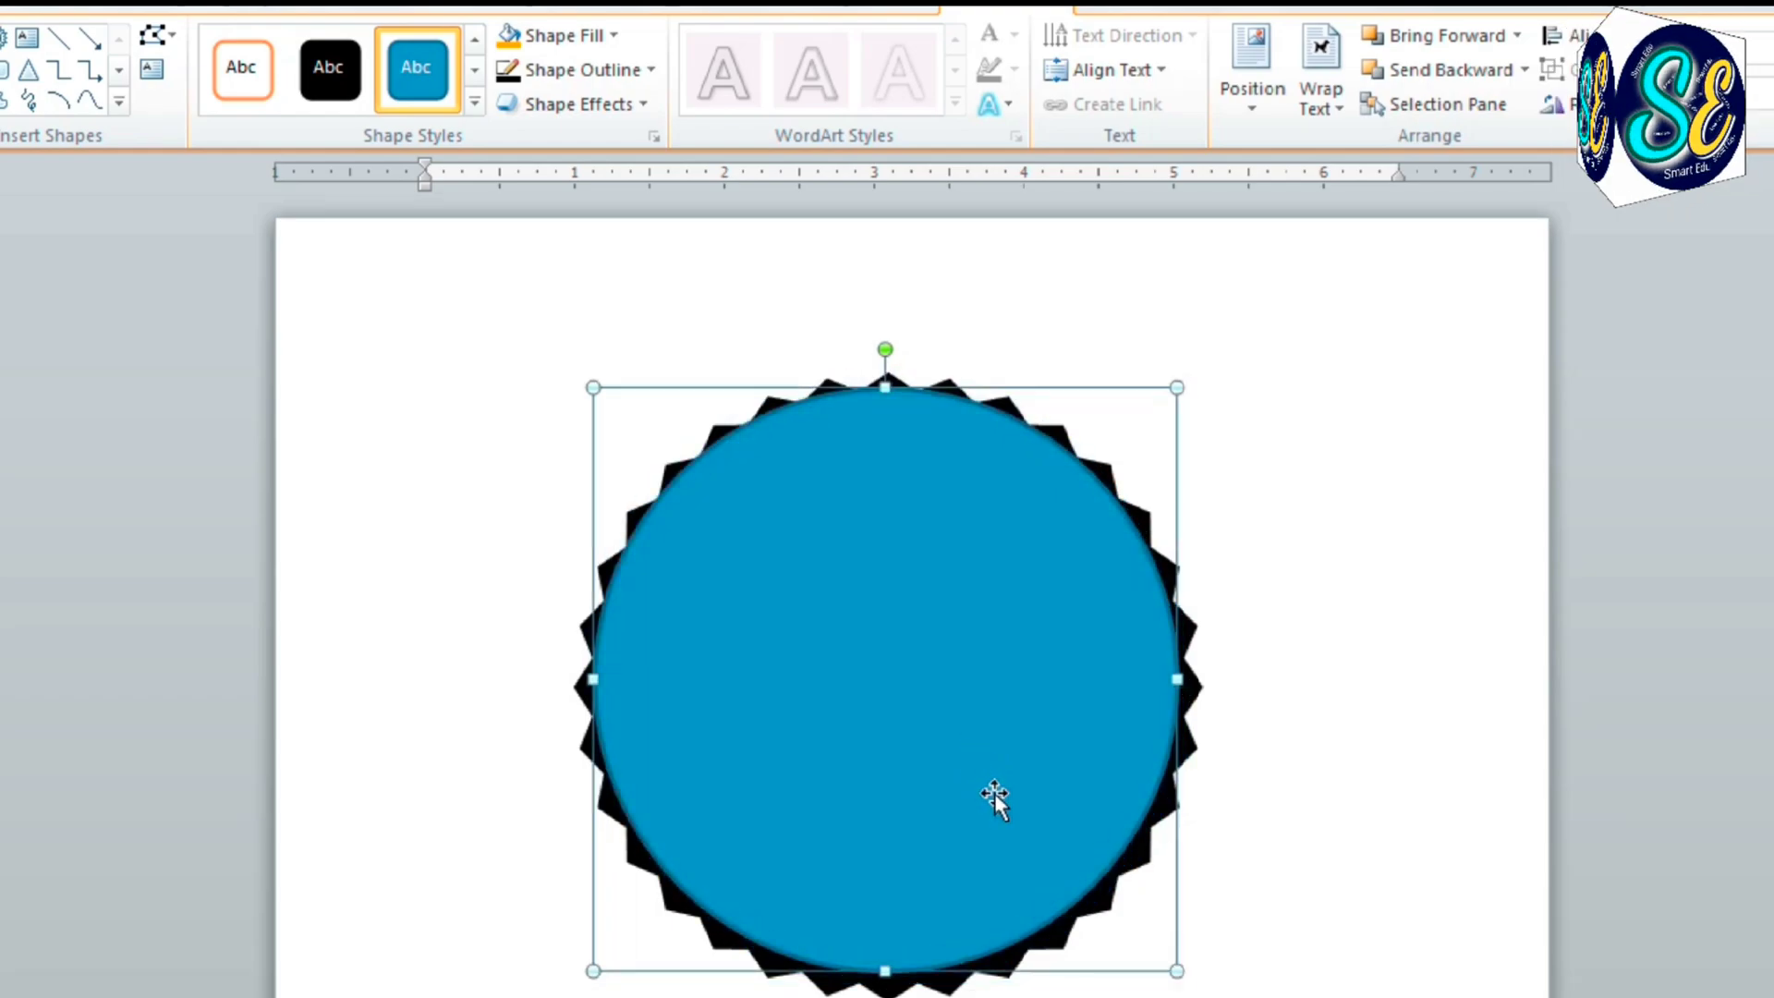
{"action": "left_click_drag", "start_coordinate": [590, 388], "coordinate": [589, 398]}
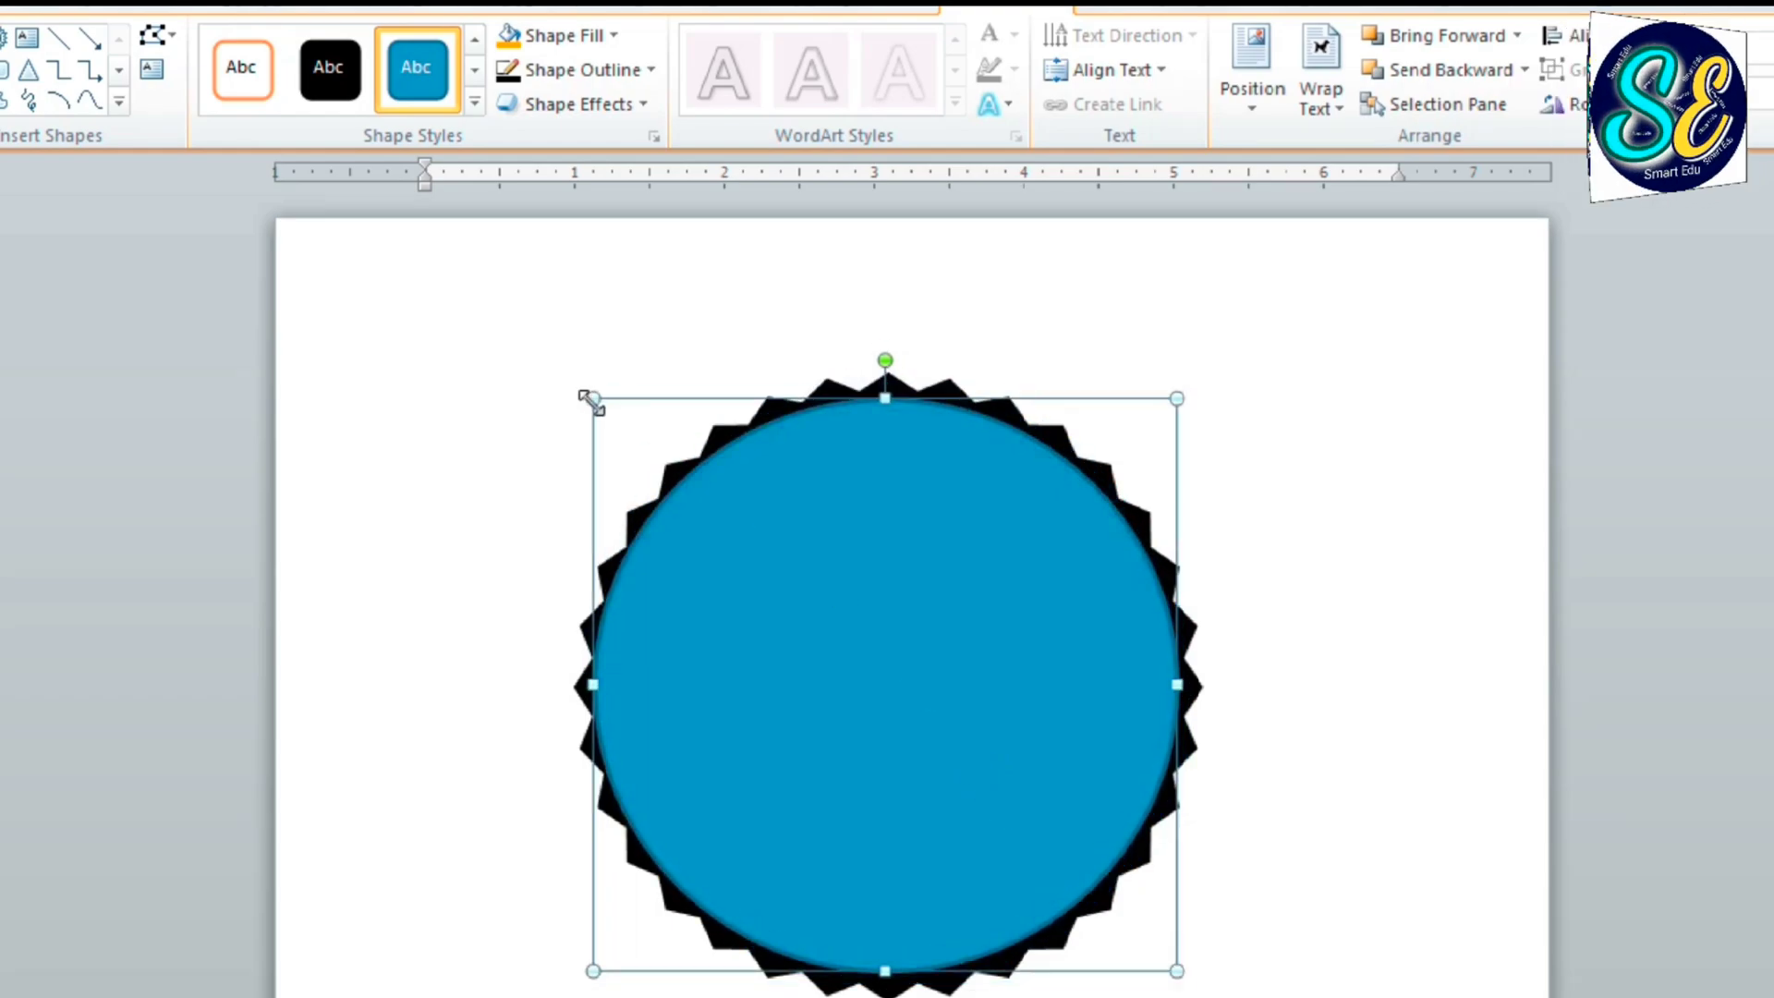
{"action": "left_click_drag", "start_coordinate": [596, 684], "coordinate": [603, 687]}
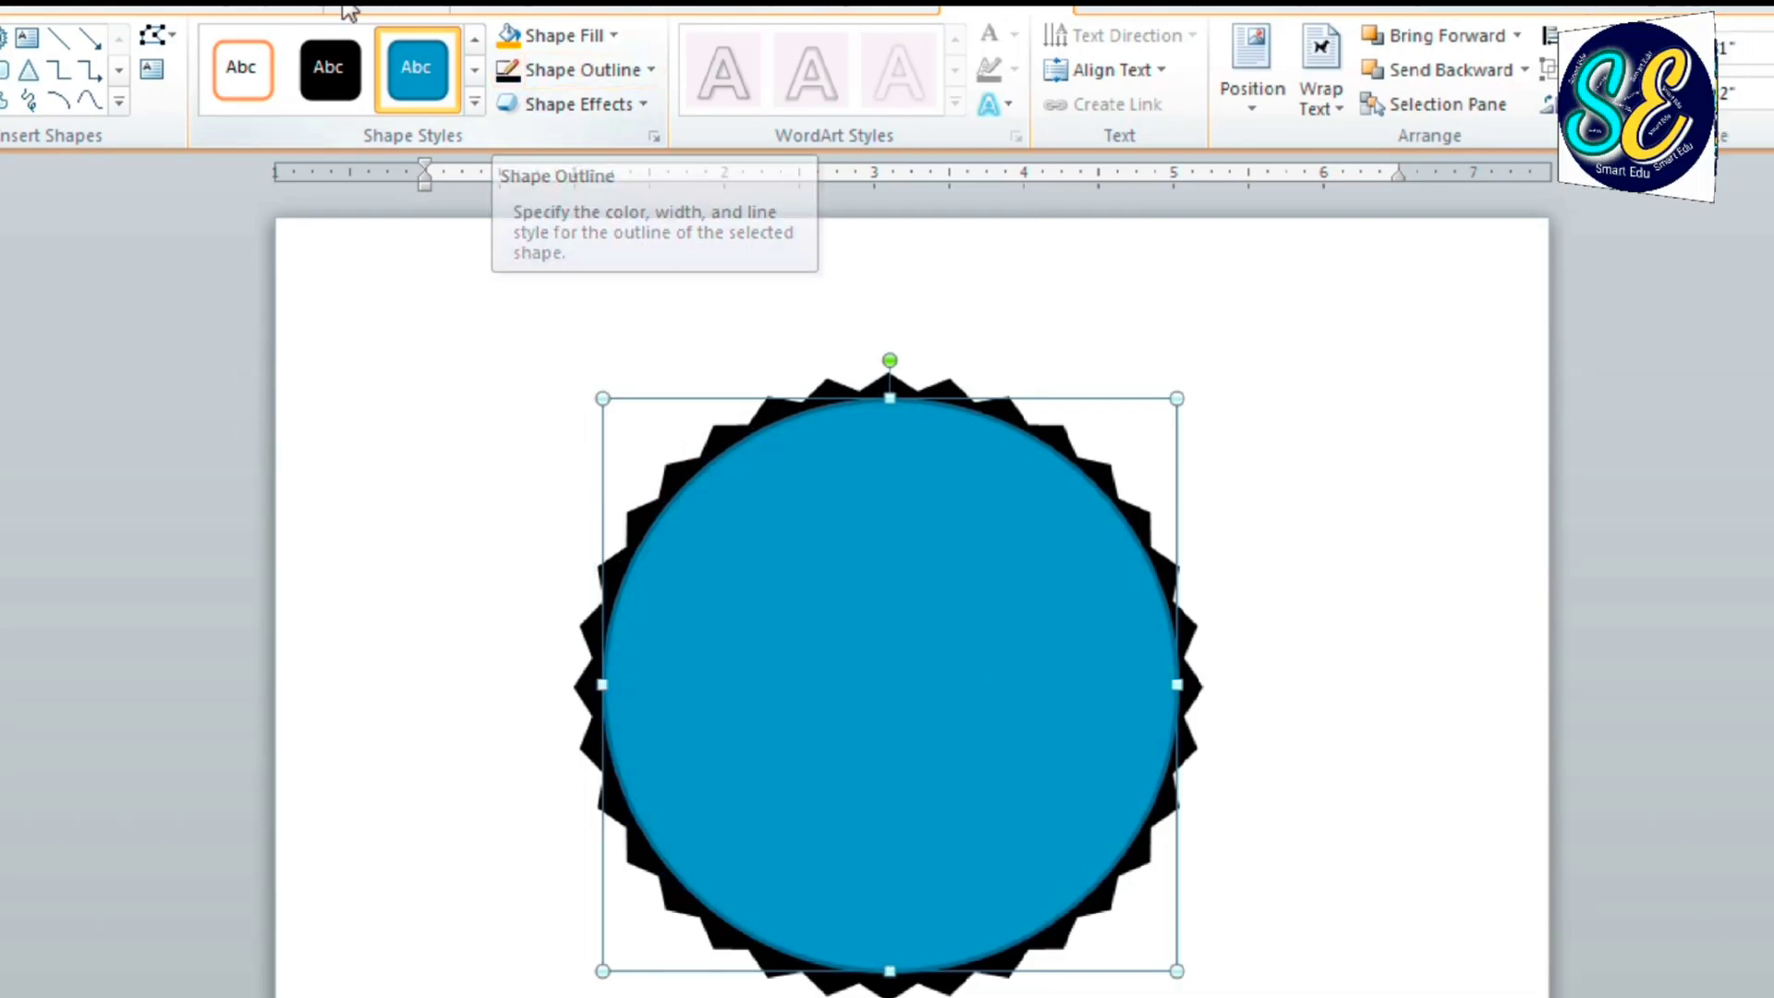
Apply the solid black shape style to the circle and give it a white outline
{"action": "left_click", "coordinate": [325, 73]}
{"action": "left_click", "coordinate": [582, 69]}
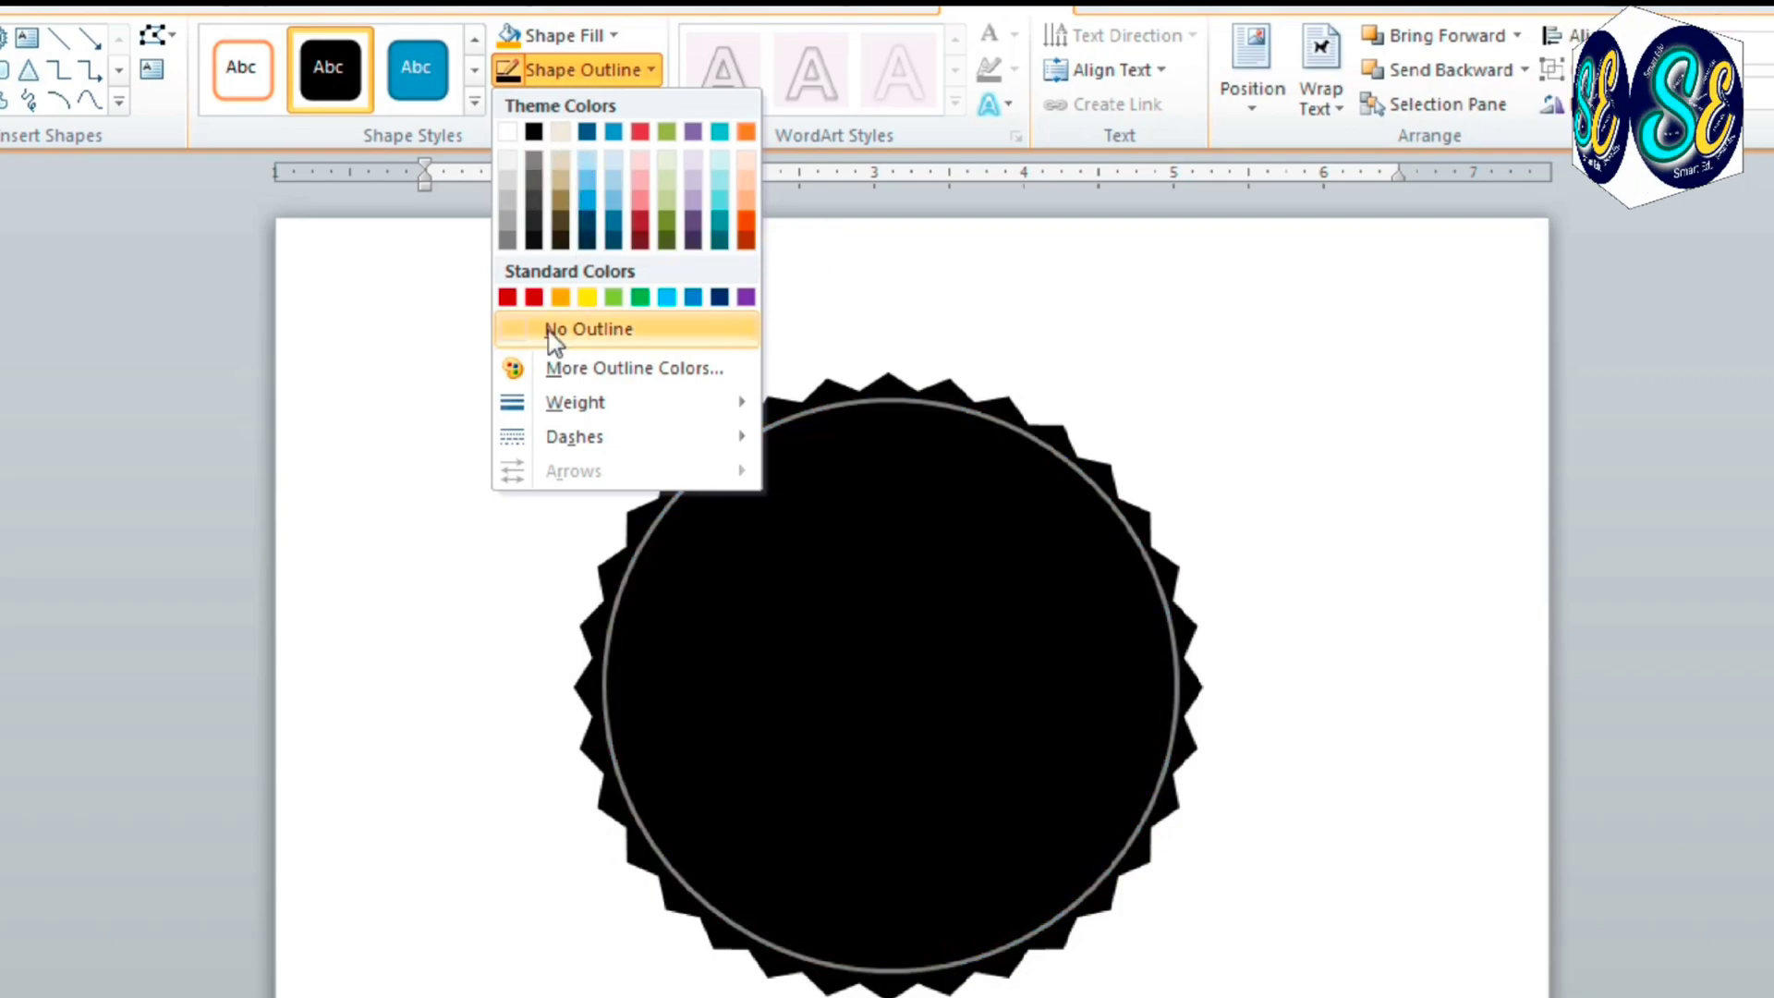
{"action": "left_click", "coordinate": [509, 133]}
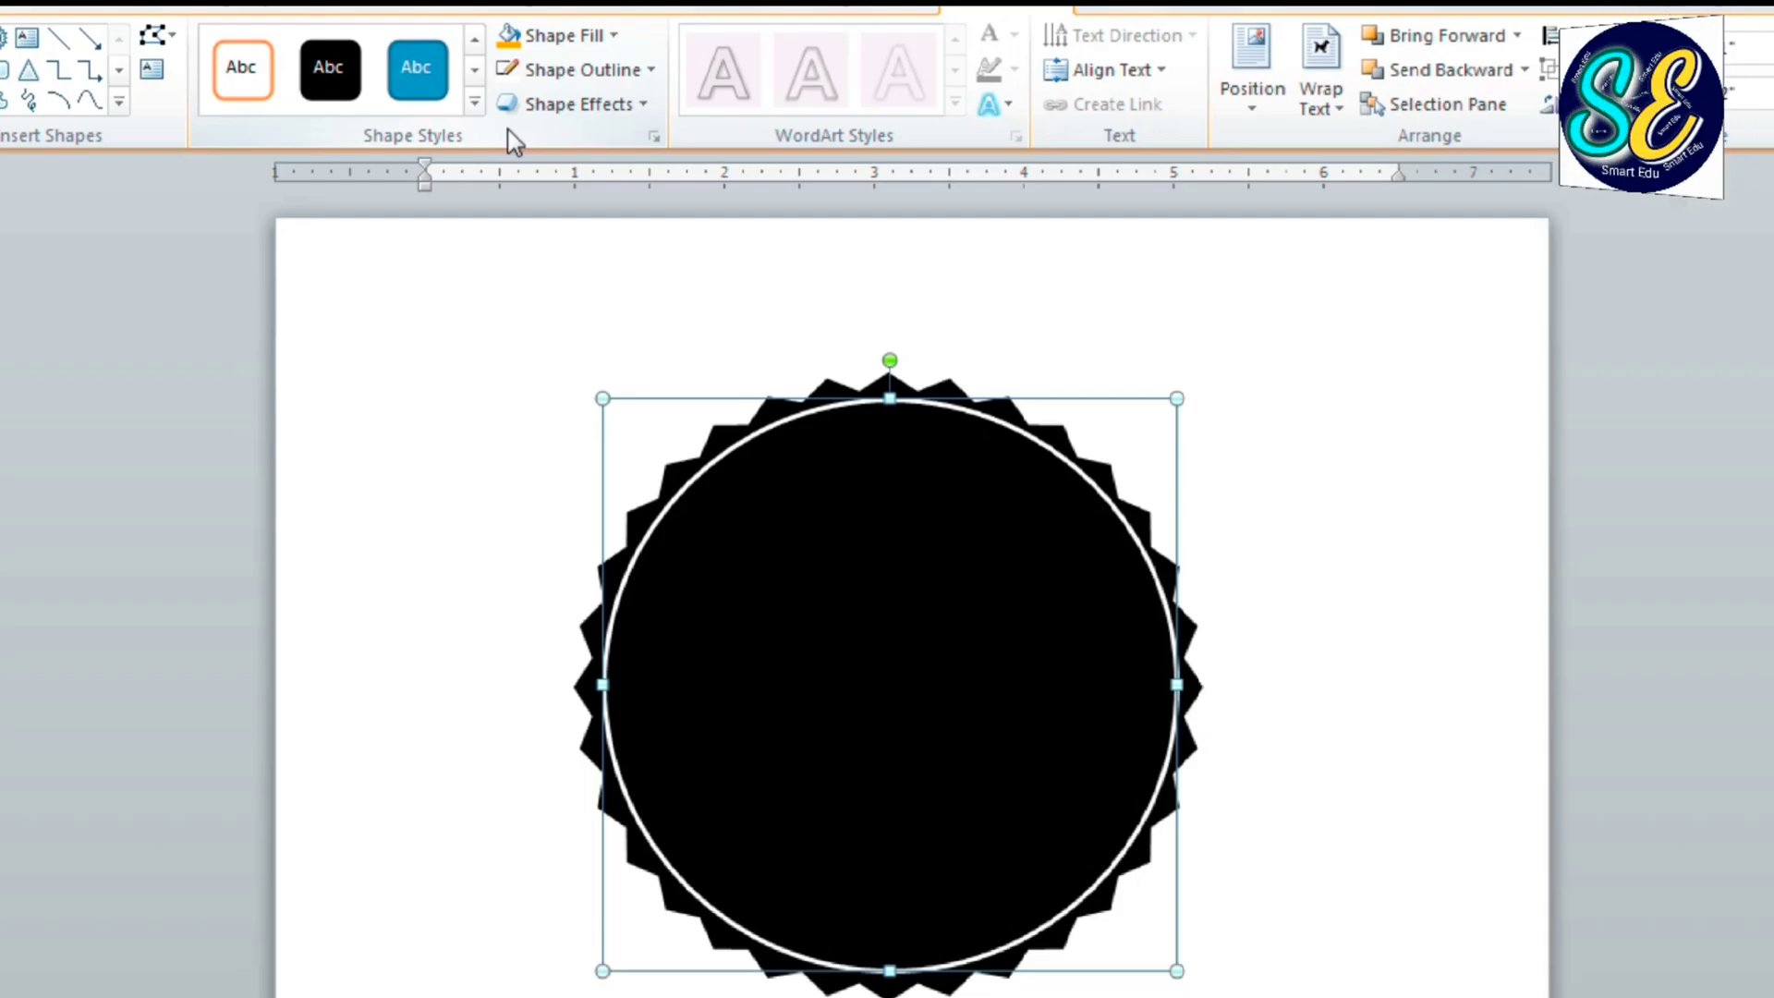
{"action": "left_click", "coordinate": [1308, 395]}
{"action": "left_click", "coordinate": [134, 13]}
{"action": "left_click", "coordinate": [367, 69]}
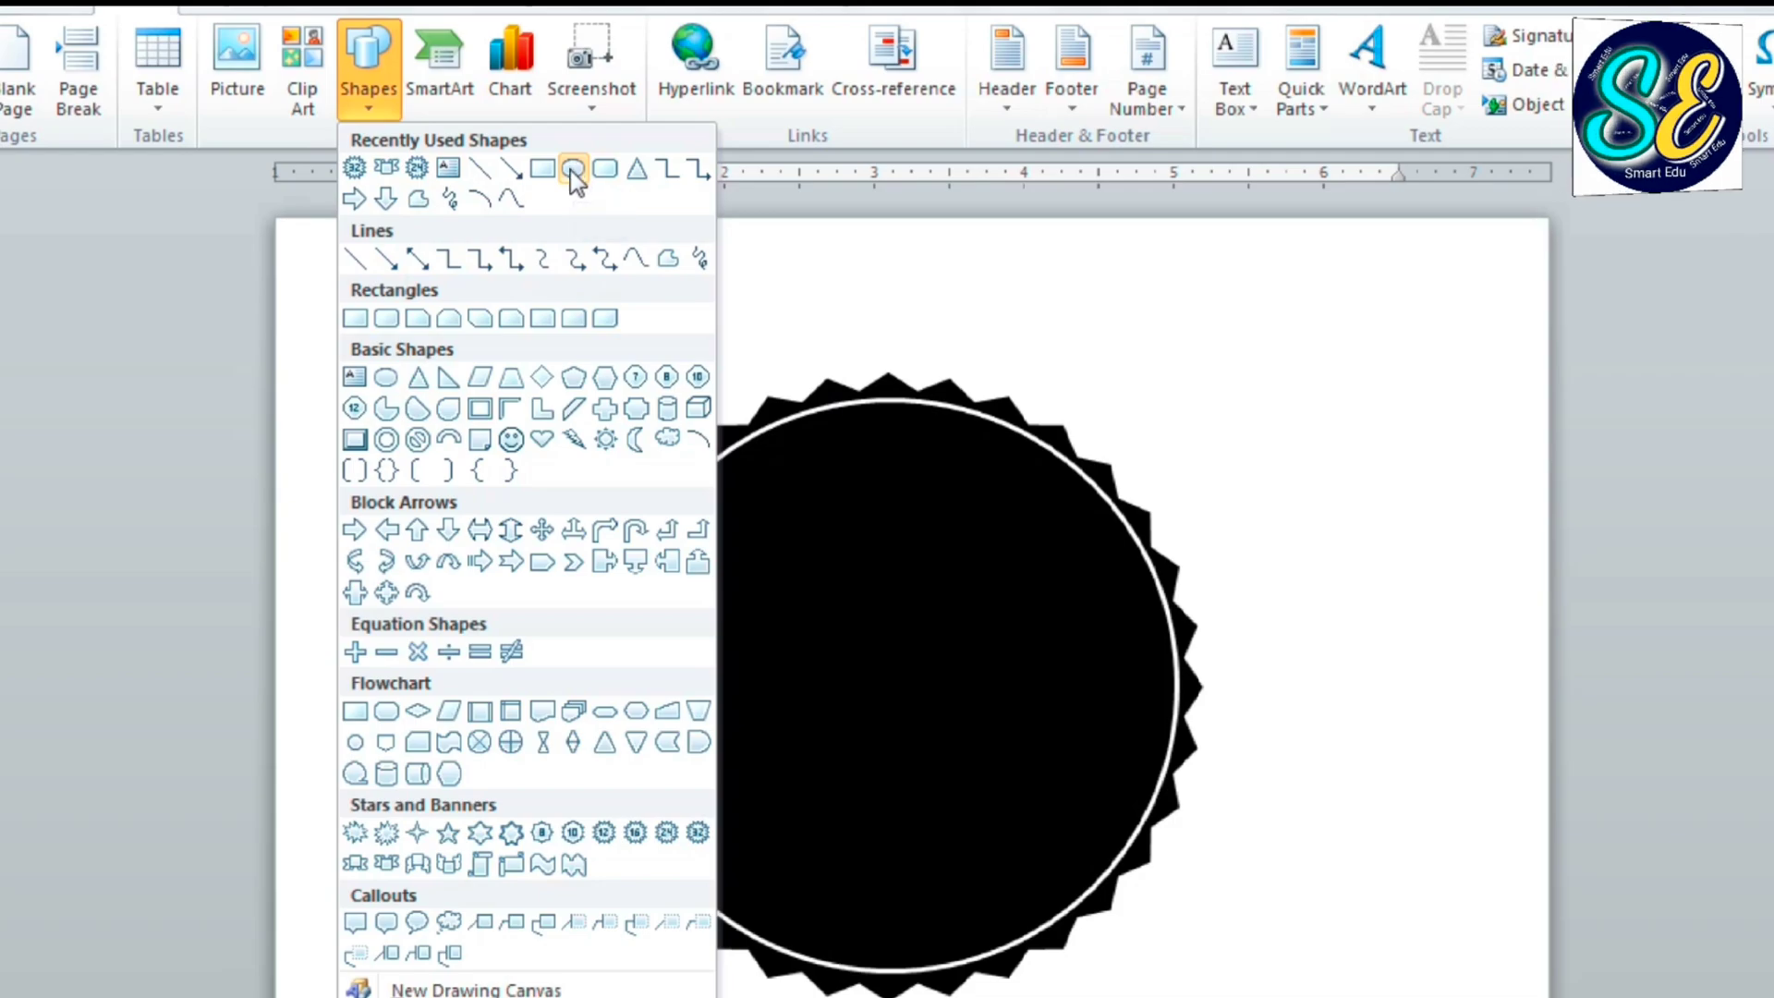
{"action": "left_click", "coordinate": [863, 396]}
Duplicate the white-outlined circle, shrink the copy to about 3.3 in across and place it inside the original
{"action": "left_click", "coordinate": [863, 395]}
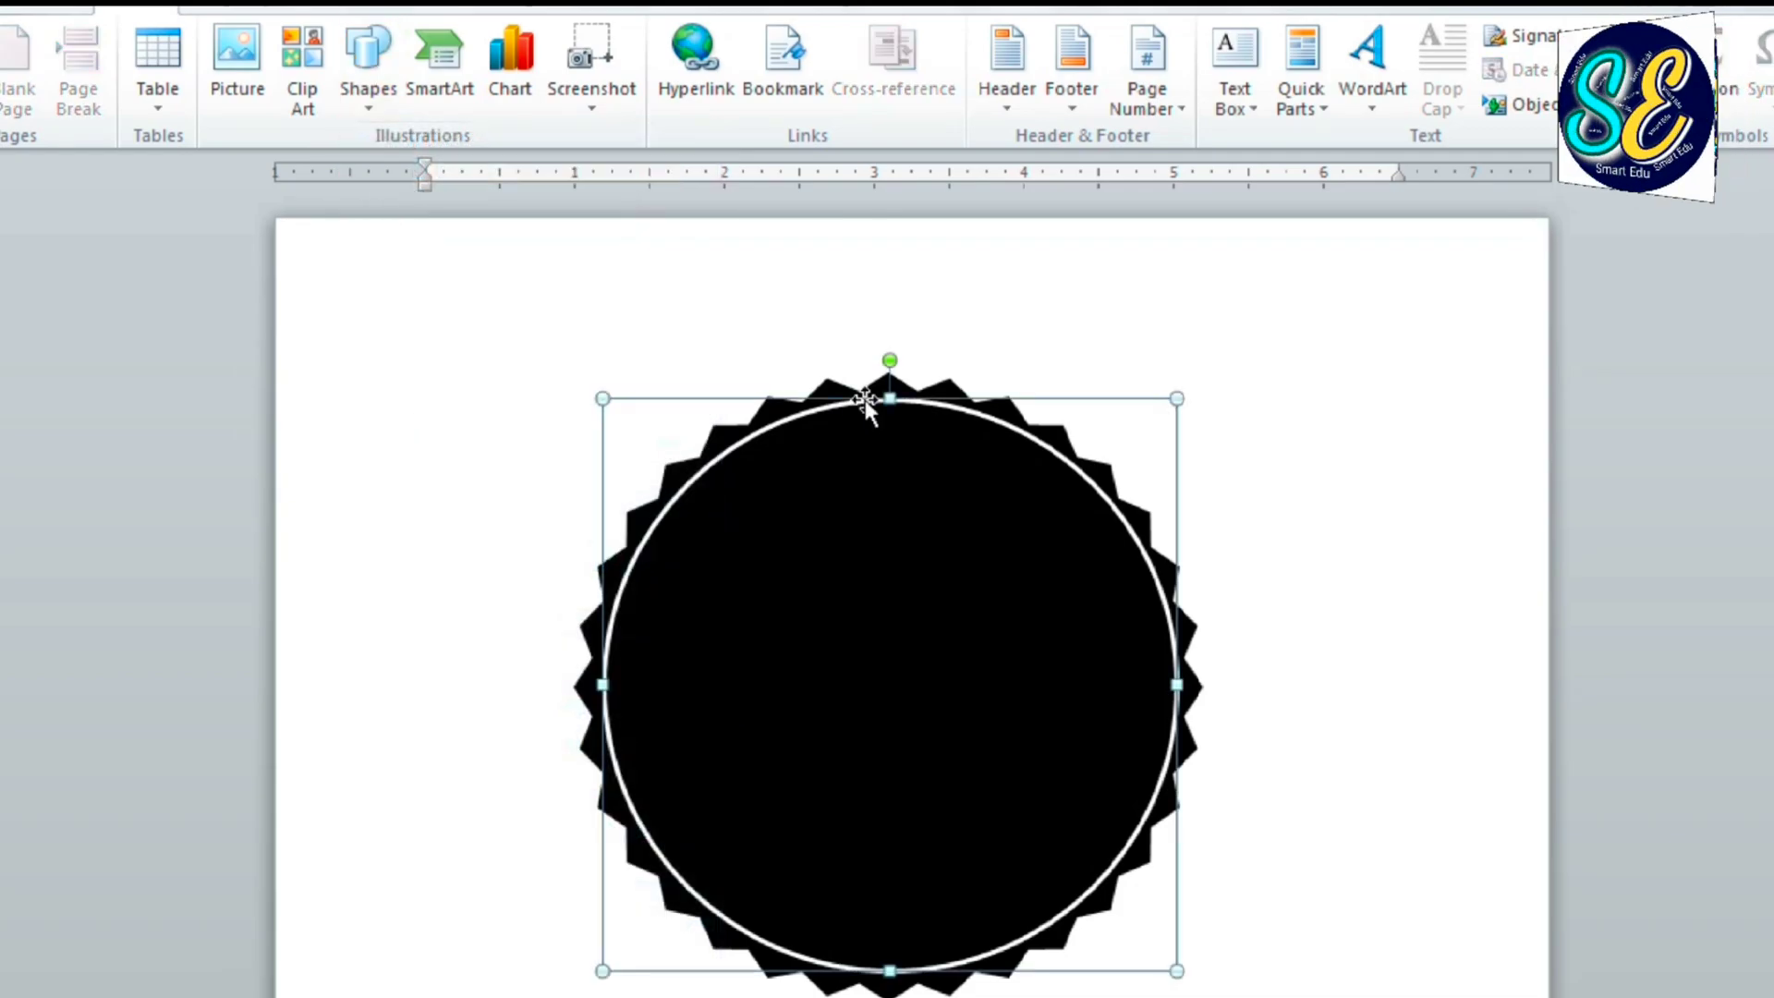
{"action": "key", "text": "ctrl+c"}
{"action": "key", "text": "ctrl+v"}
{"action": "left_click_drag", "start_coordinate": [1201, 989], "coordinate": [1125, 911]}
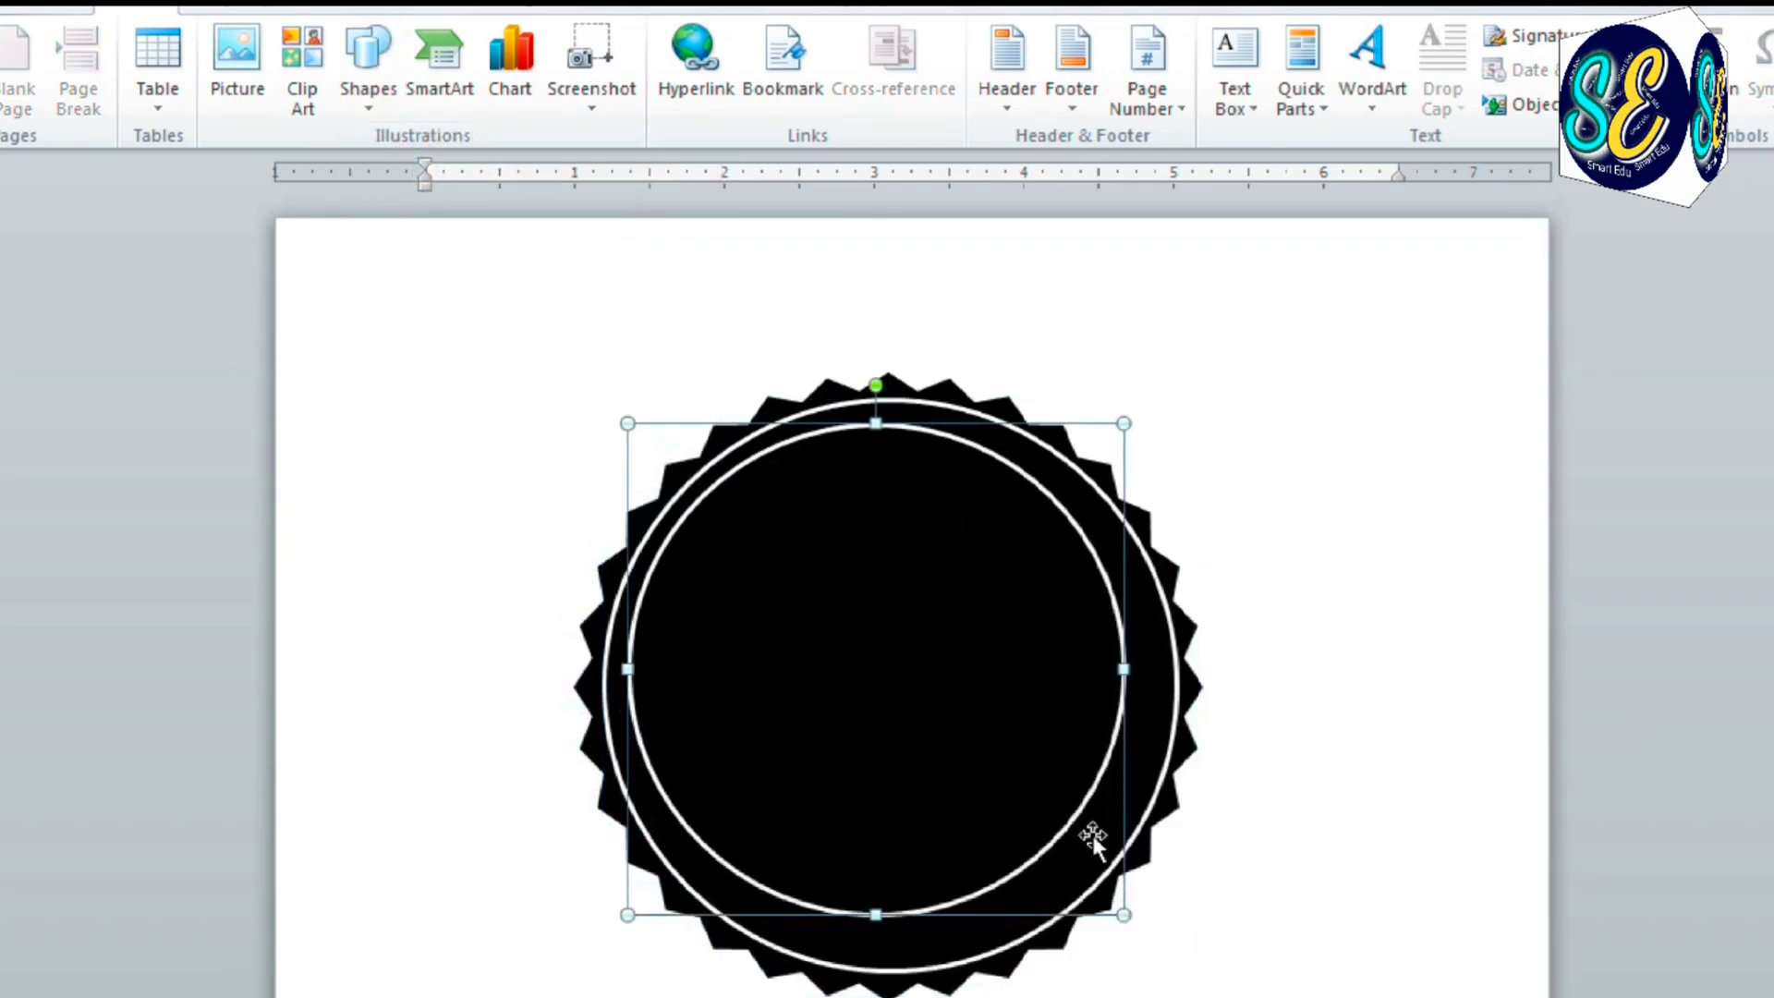
{"action": "left_click_drag", "start_coordinate": [946, 697], "coordinate": [965, 725]}
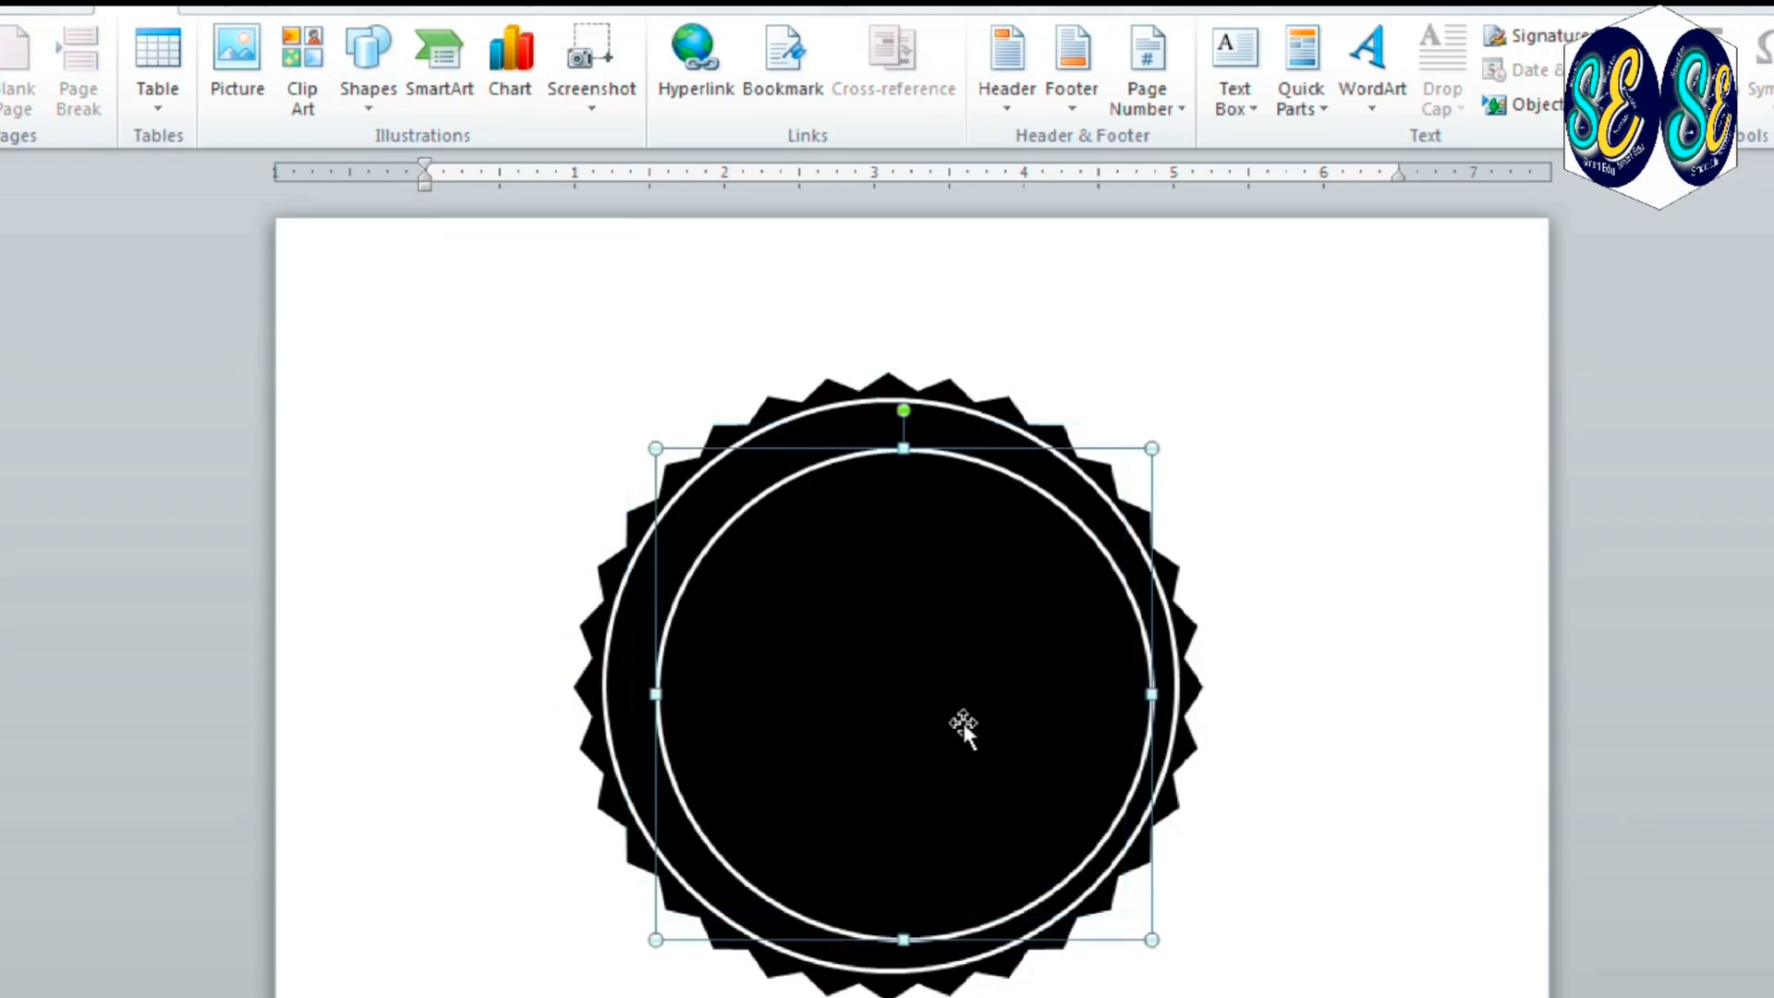
Reduce the inner circle to about 2.75 in wide by 2.6 in high and centre it within the outer ring
{"action": "left_click_drag", "start_coordinate": [1151, 940], "coordinate": [1103, 922]}
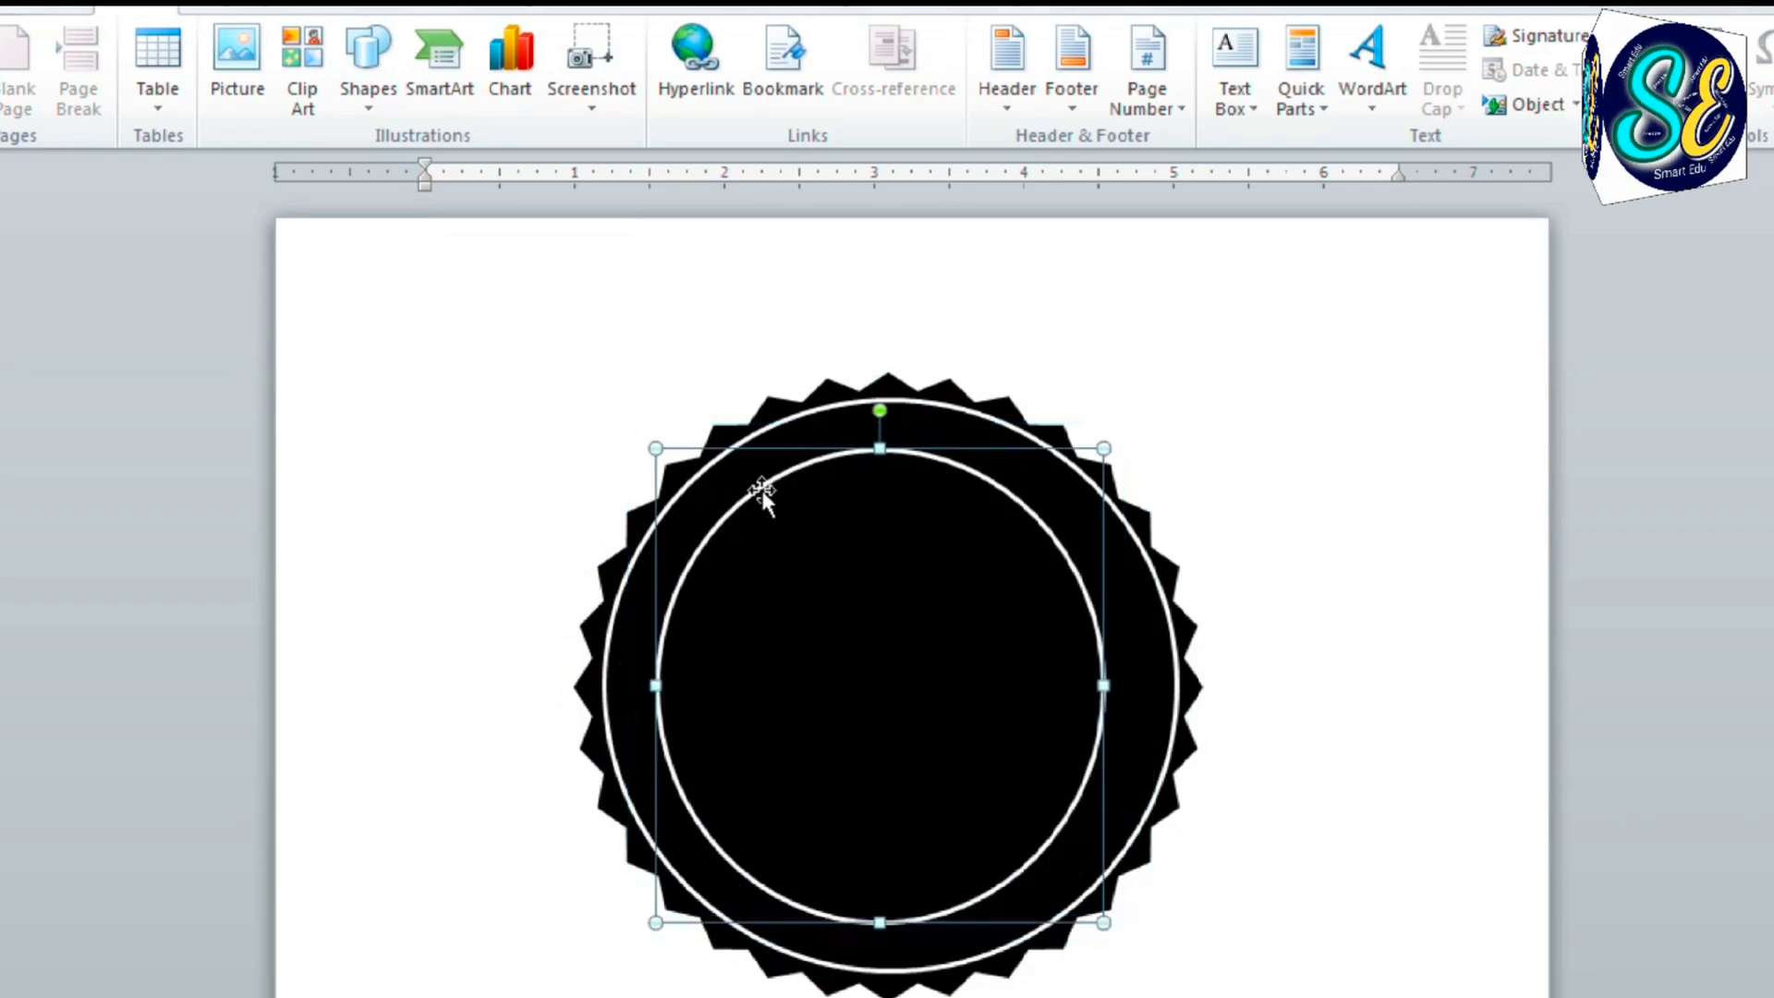
{"action": "left_click_drag", "start_coordinate": [653, 449], "coordinate": [677, 546]}
{"action": "left_click_drag", "start_coordinate": [889, 922], "coordinate": [893, 888]}
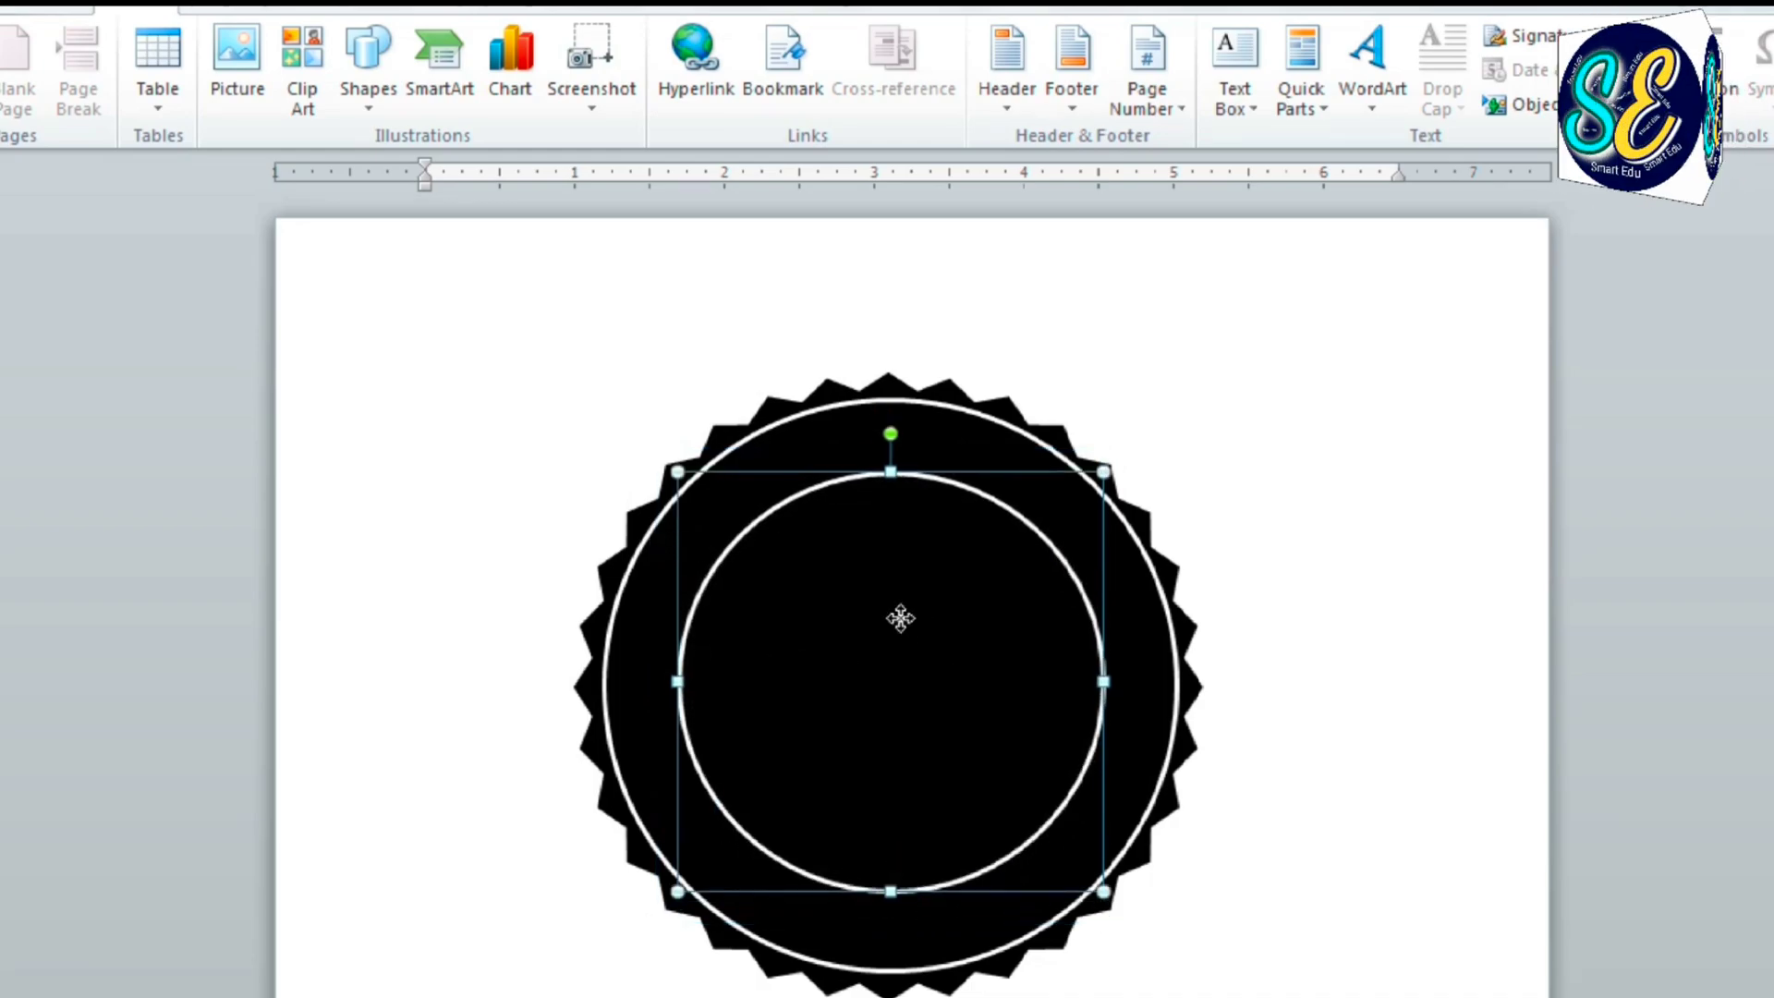
{"action": "left_click_drag", "start_coordinate": [902, 613], "coordinate": [906, 625]}
{"action": "left_click_drag", "start_coordinate": [891, 902], "coordinate": [890, 885]}
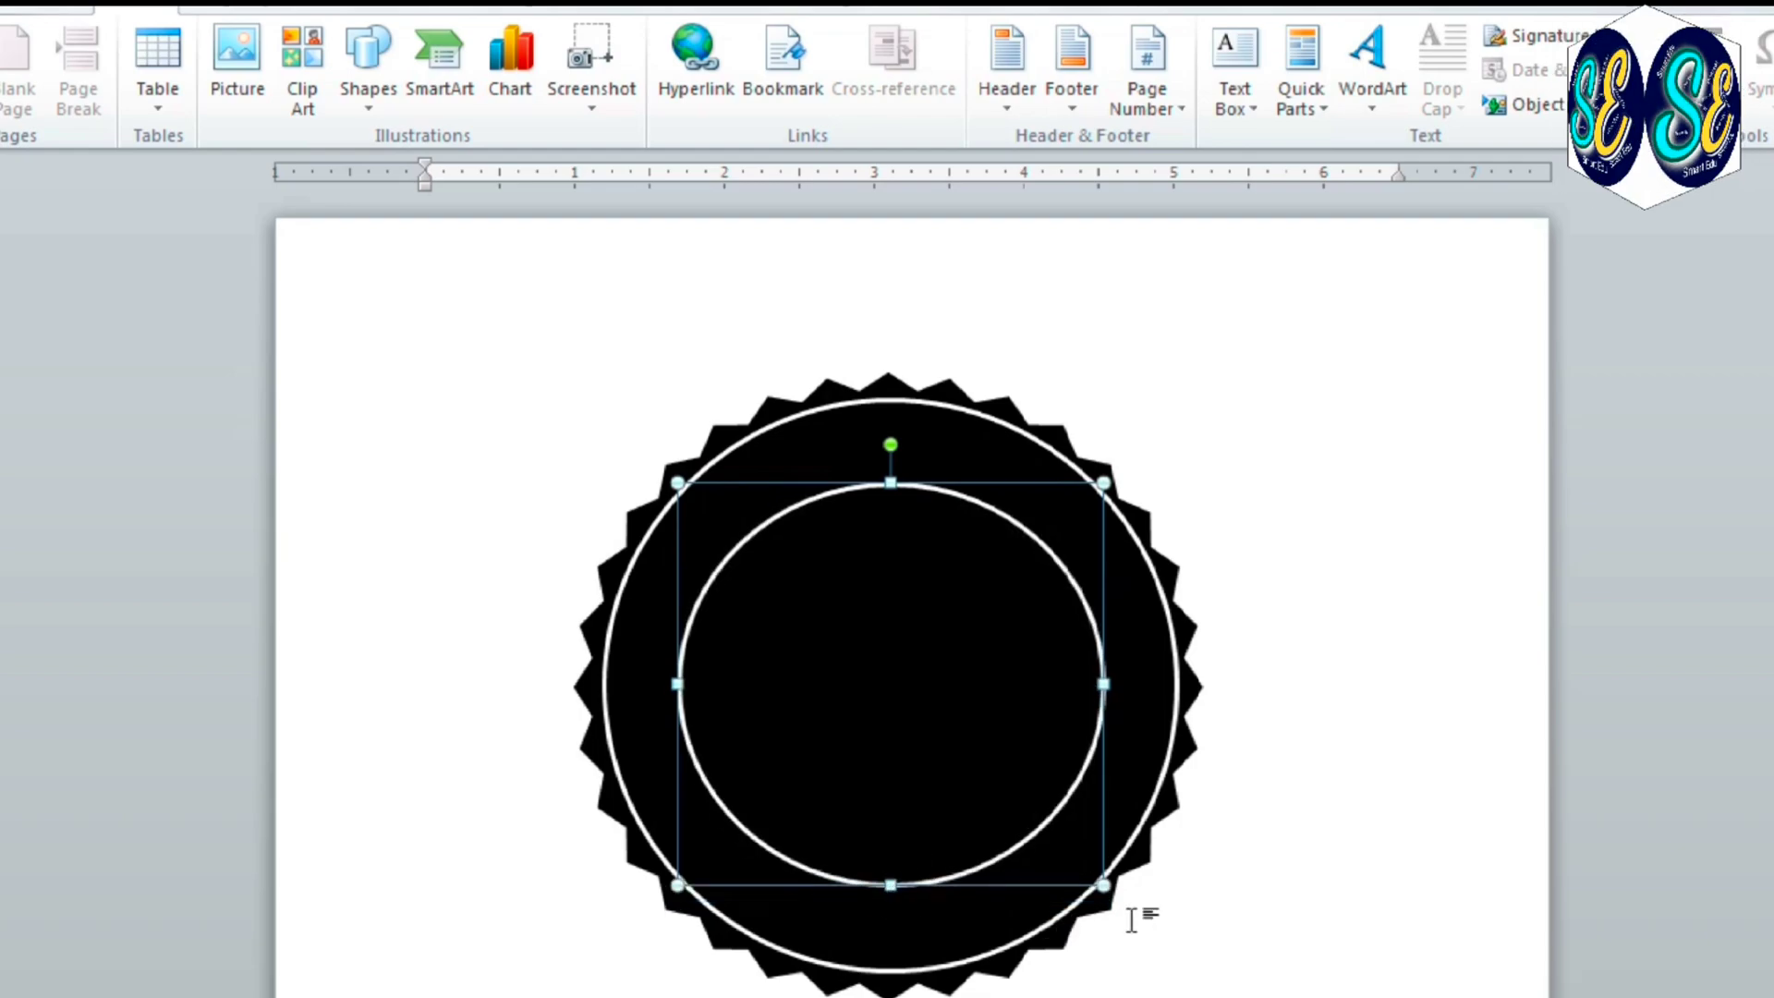
{"action": "left_click_drag", "start_coordinate": [1103, 885], "coordinate": [1090, 873]}
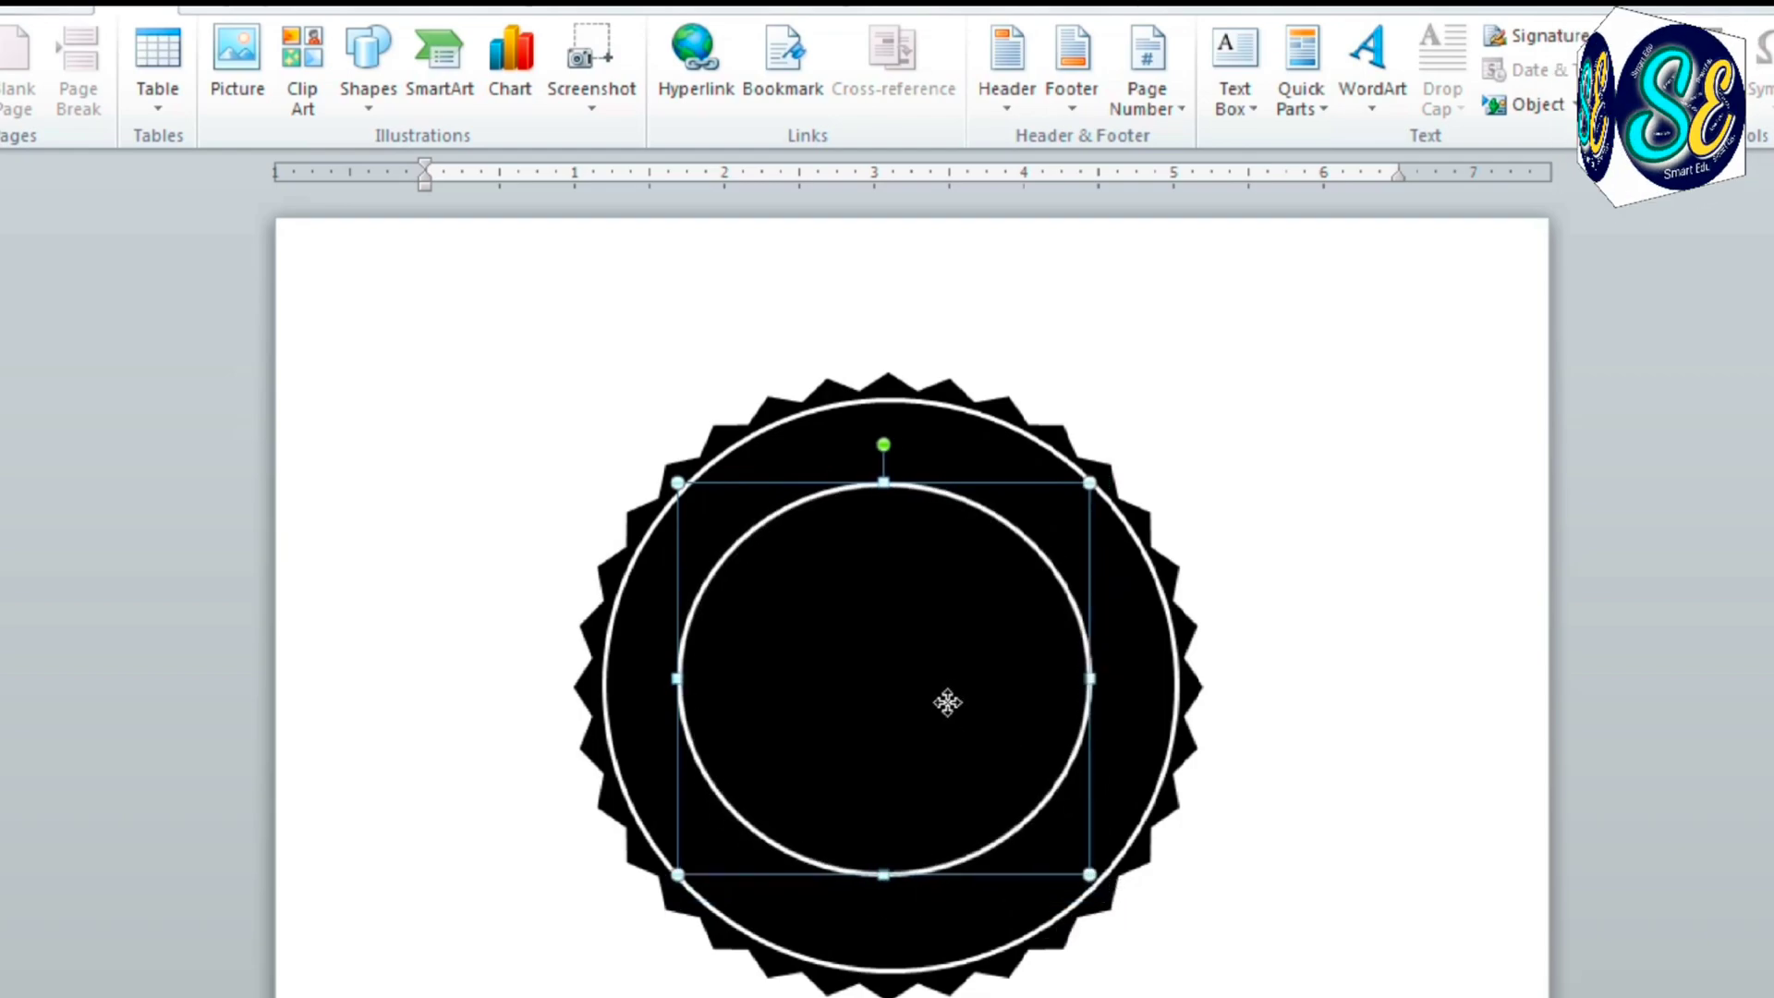
{"action": "left_click_drag", "start_coordinate": [946, 697], "coordinate": [946, 707]}
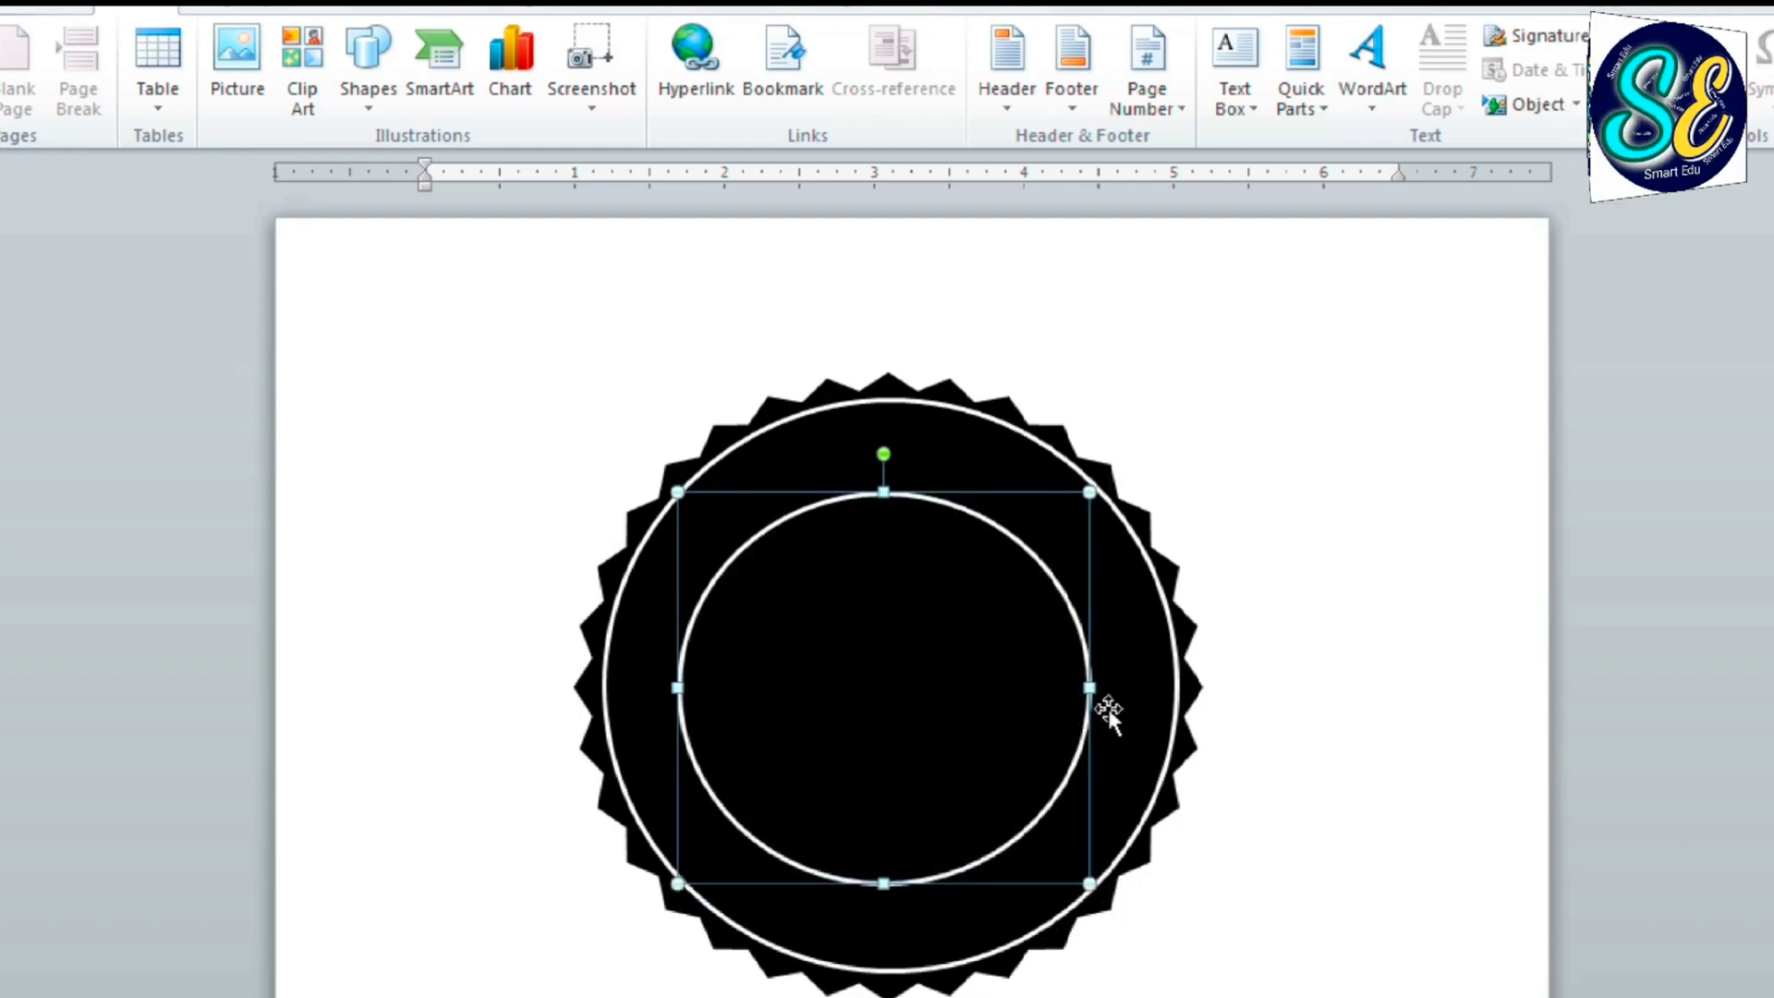
Apply the red-outline shape style to the inner circle, overriding it with a black fill and a white outline
{"action": "left_click", "coordinate": [1028, 11]}
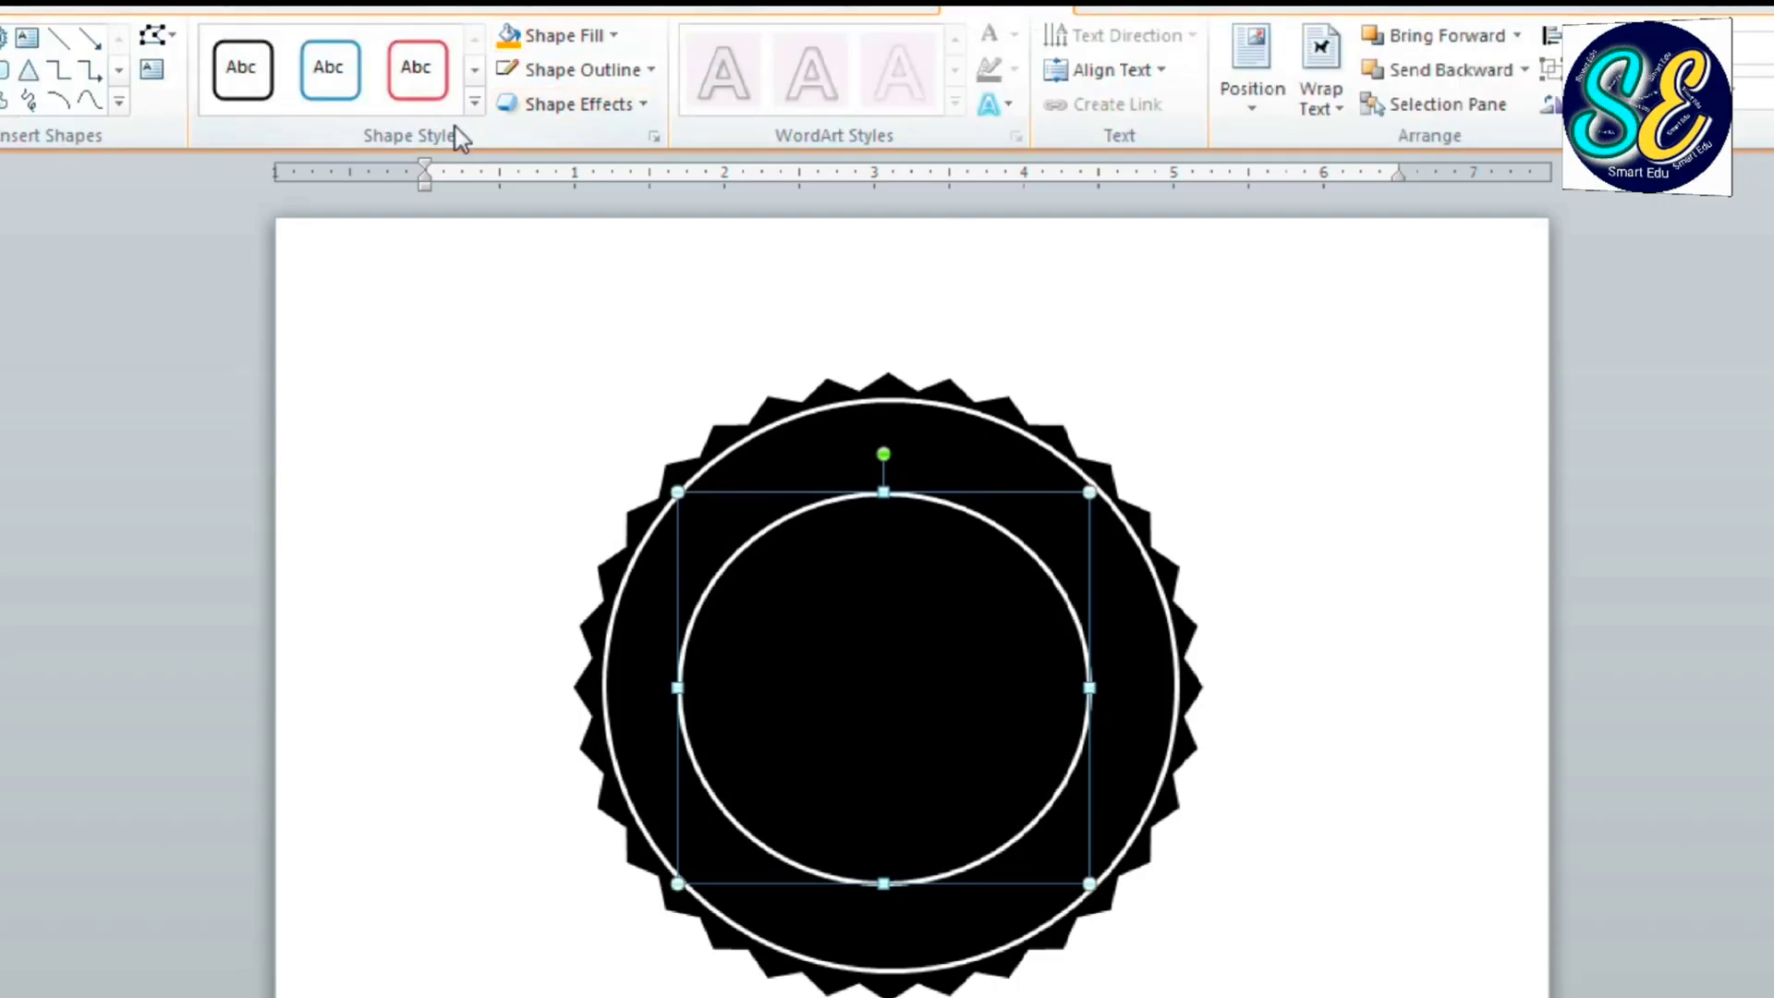
{"action": "left_click", "coordinate": [409, 76]}
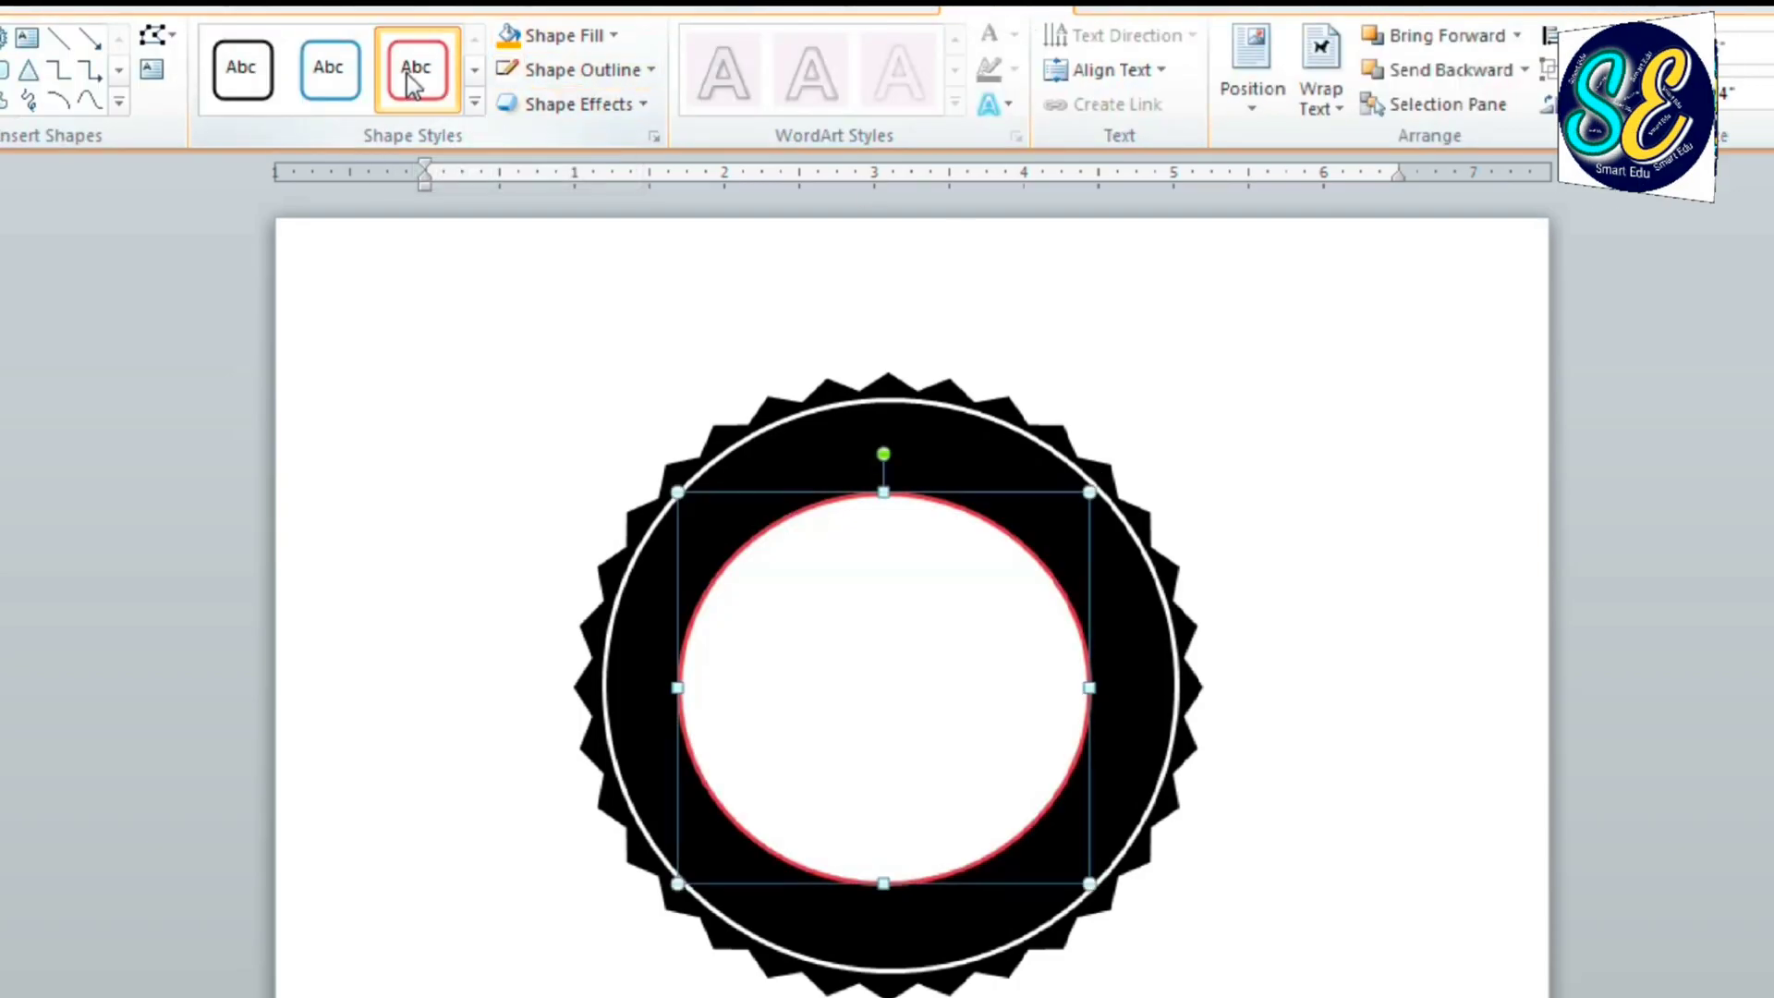
{"action": "left_click", "coordinate": [616, 39]}
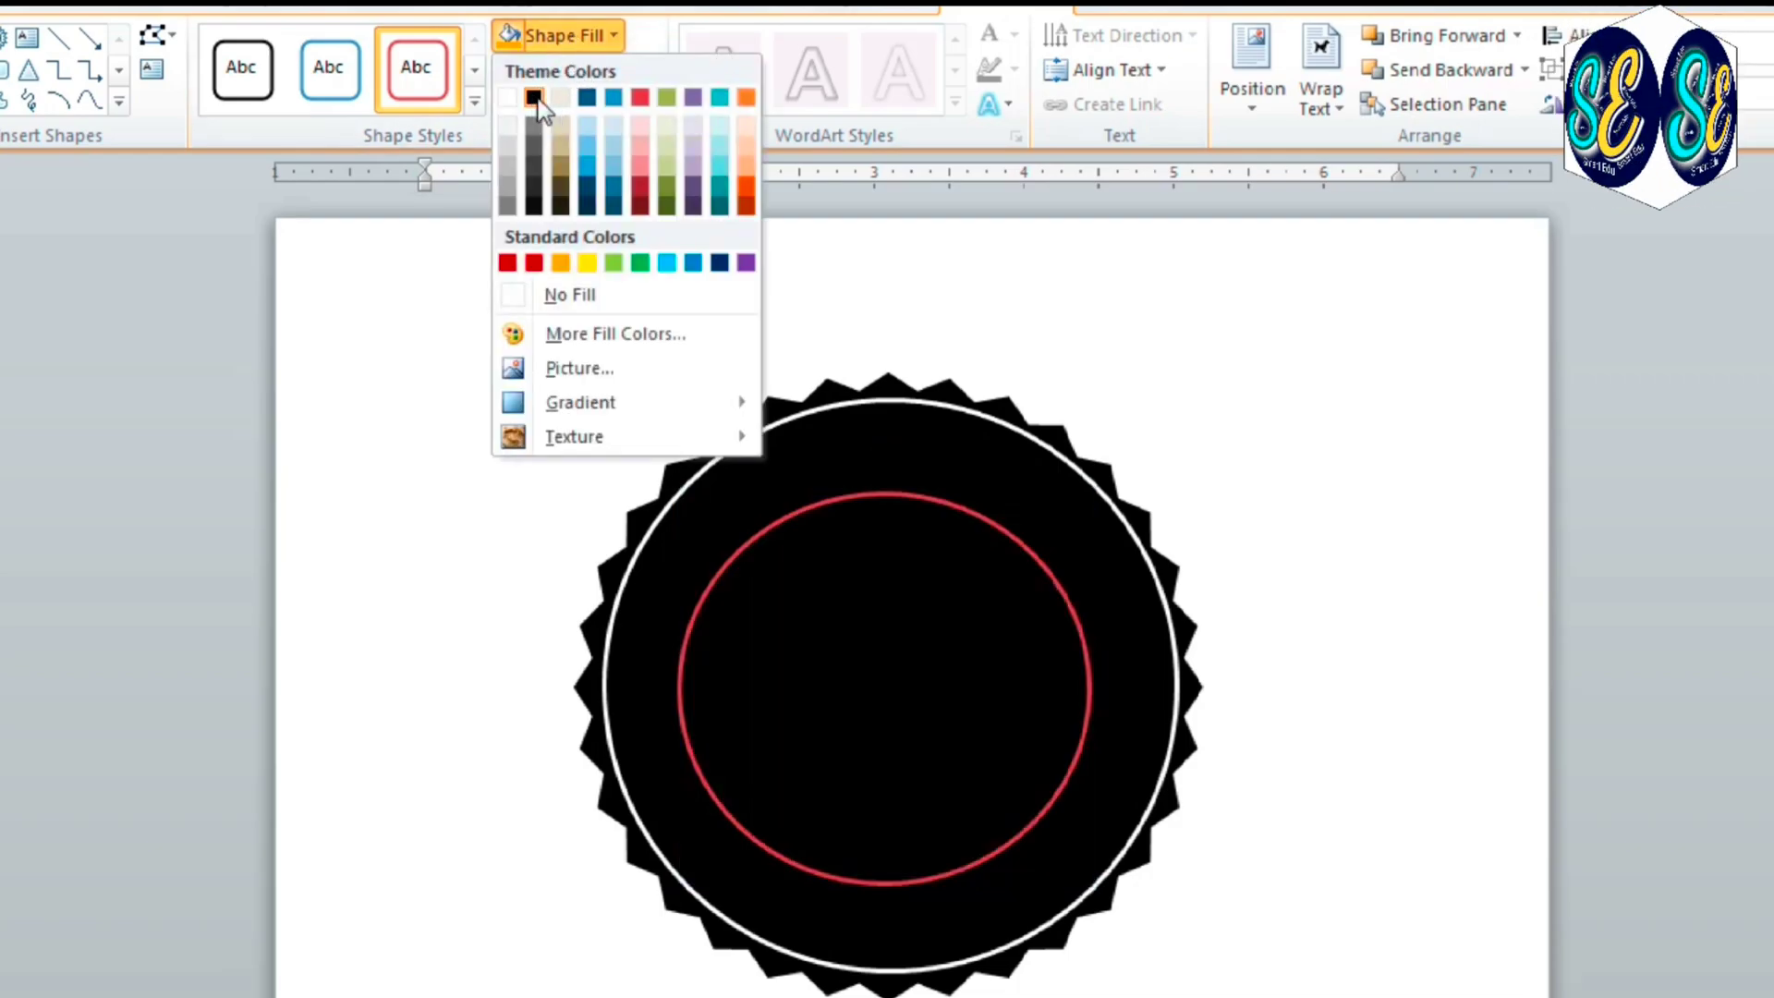
{"action": "left_click", "coordinate": [534, 97]}
{"action": "left_click", "coordinate": [582, 69]}
{"action": "left_click", "coordinate": [507, 131]}
Change the inner circle's outline to the fine round-dot dash style
{"action": "left_click", "coordinate": [580, 76]}
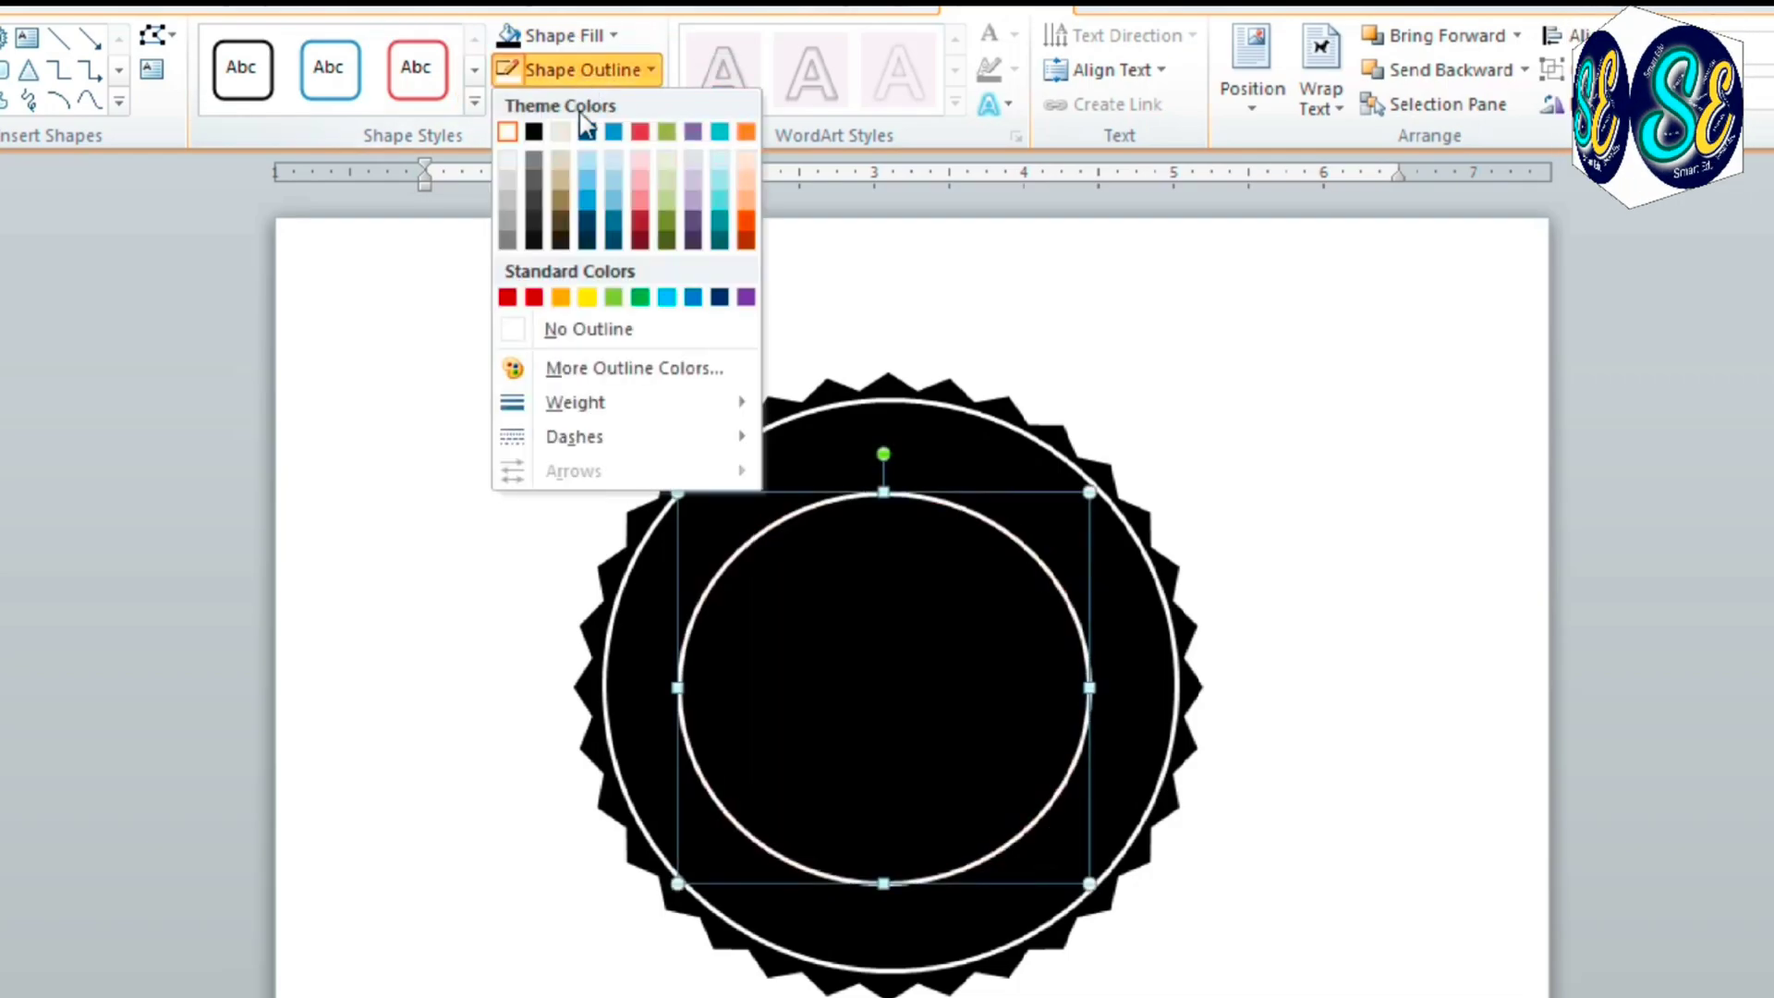
{"action": "mouse_move", "coordinate": [590, 442]}
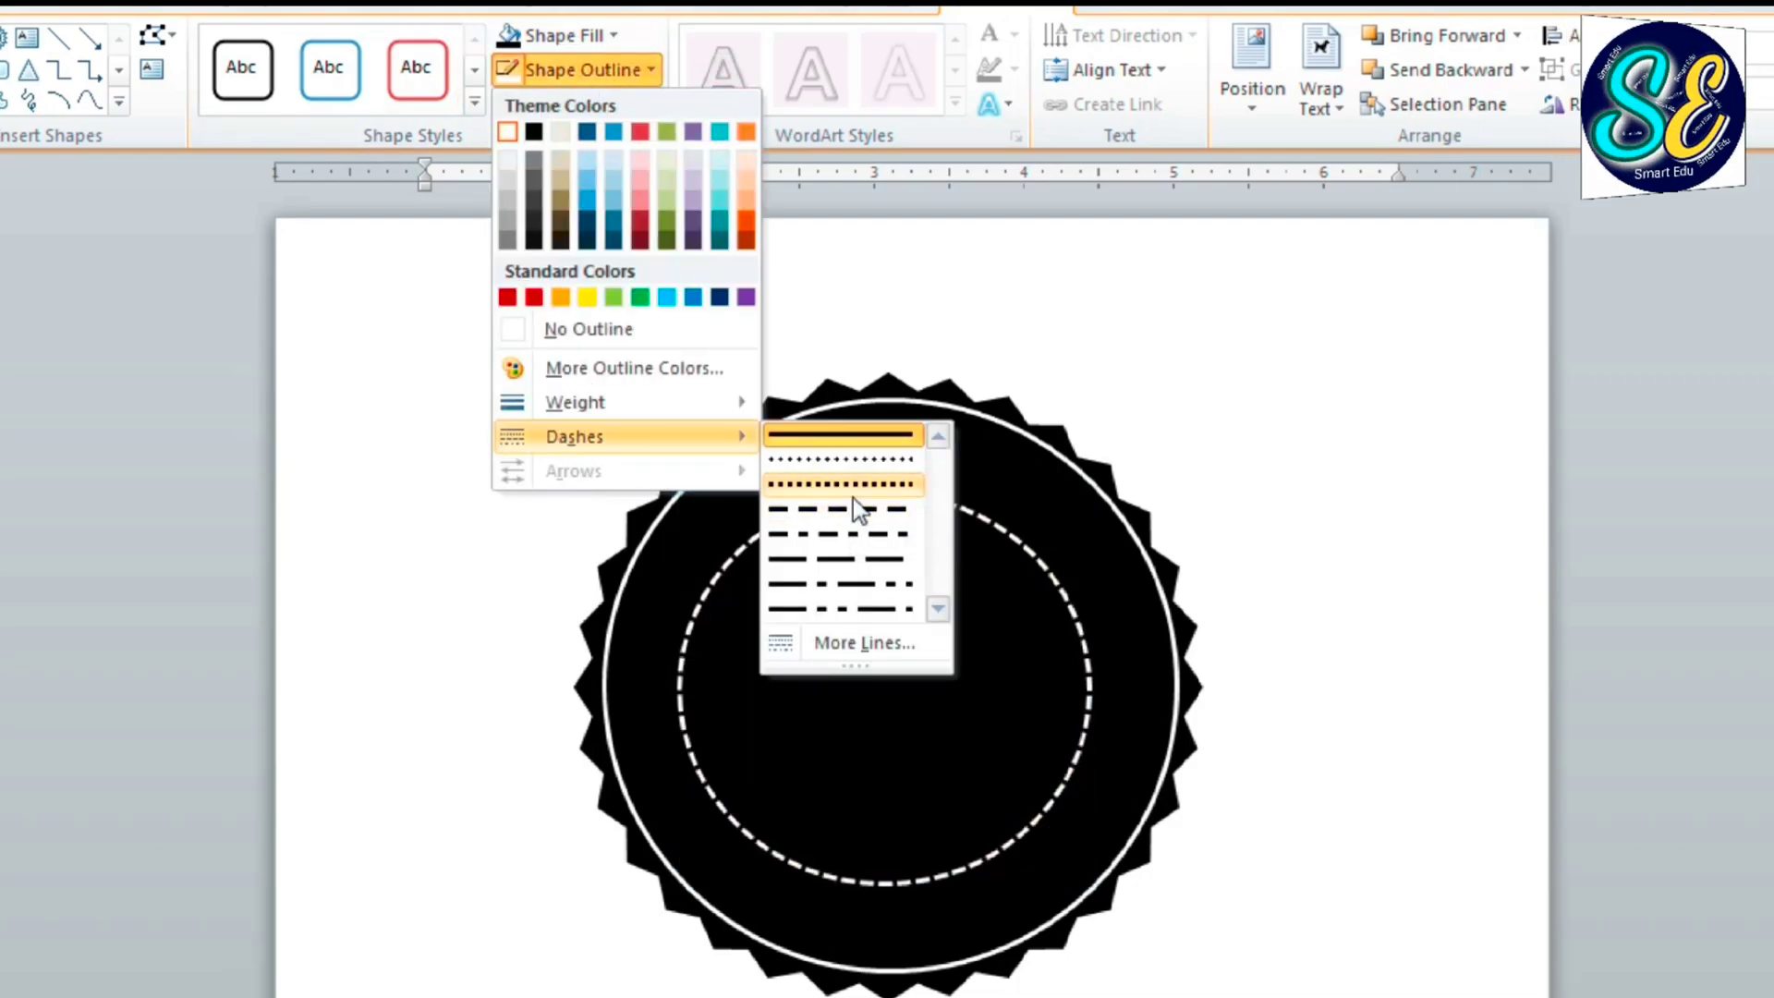
{"action": "left_click", "coordinate": [843, 459]}
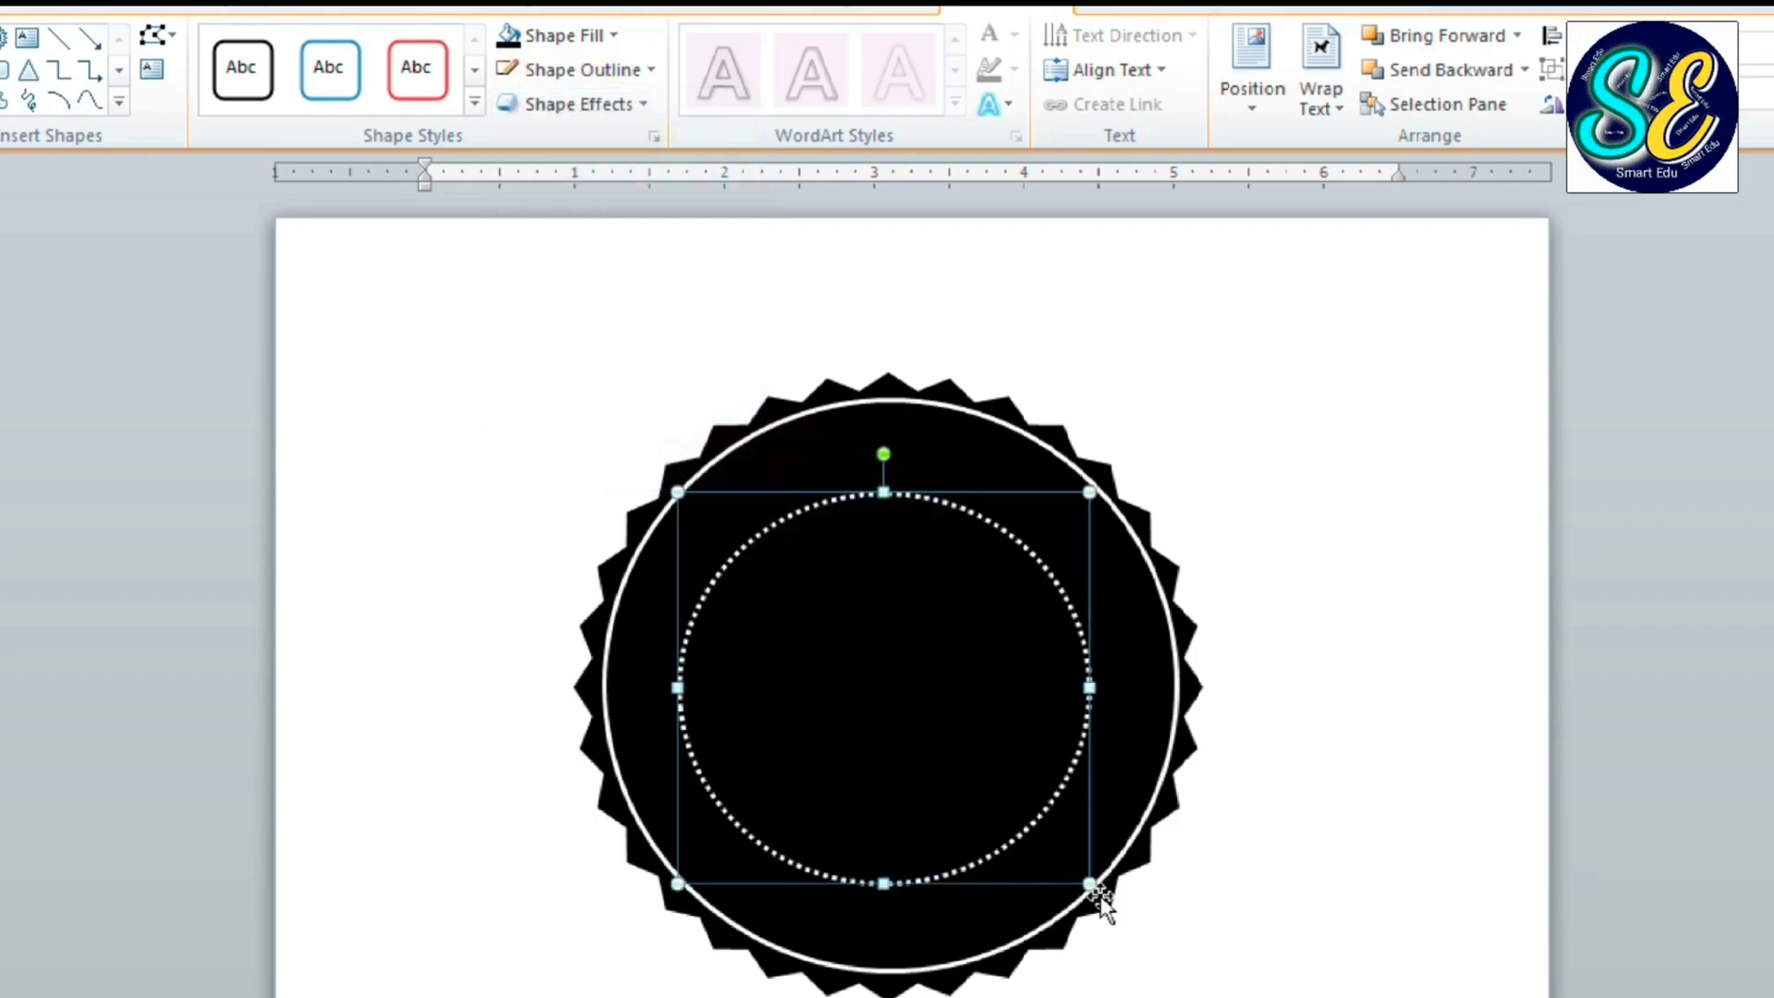
Enlarge the dotted circle to about 2.85 in wide by 2.7 in high and recentre it within the outer ring
{"action": "left_click_drag", "start_coordinate": [1089, 880], "coordinate": [1104, 896]}
{"action": "left_click_drag", "start_coordinate": [927, 705], "coordinate": [923, 689]}
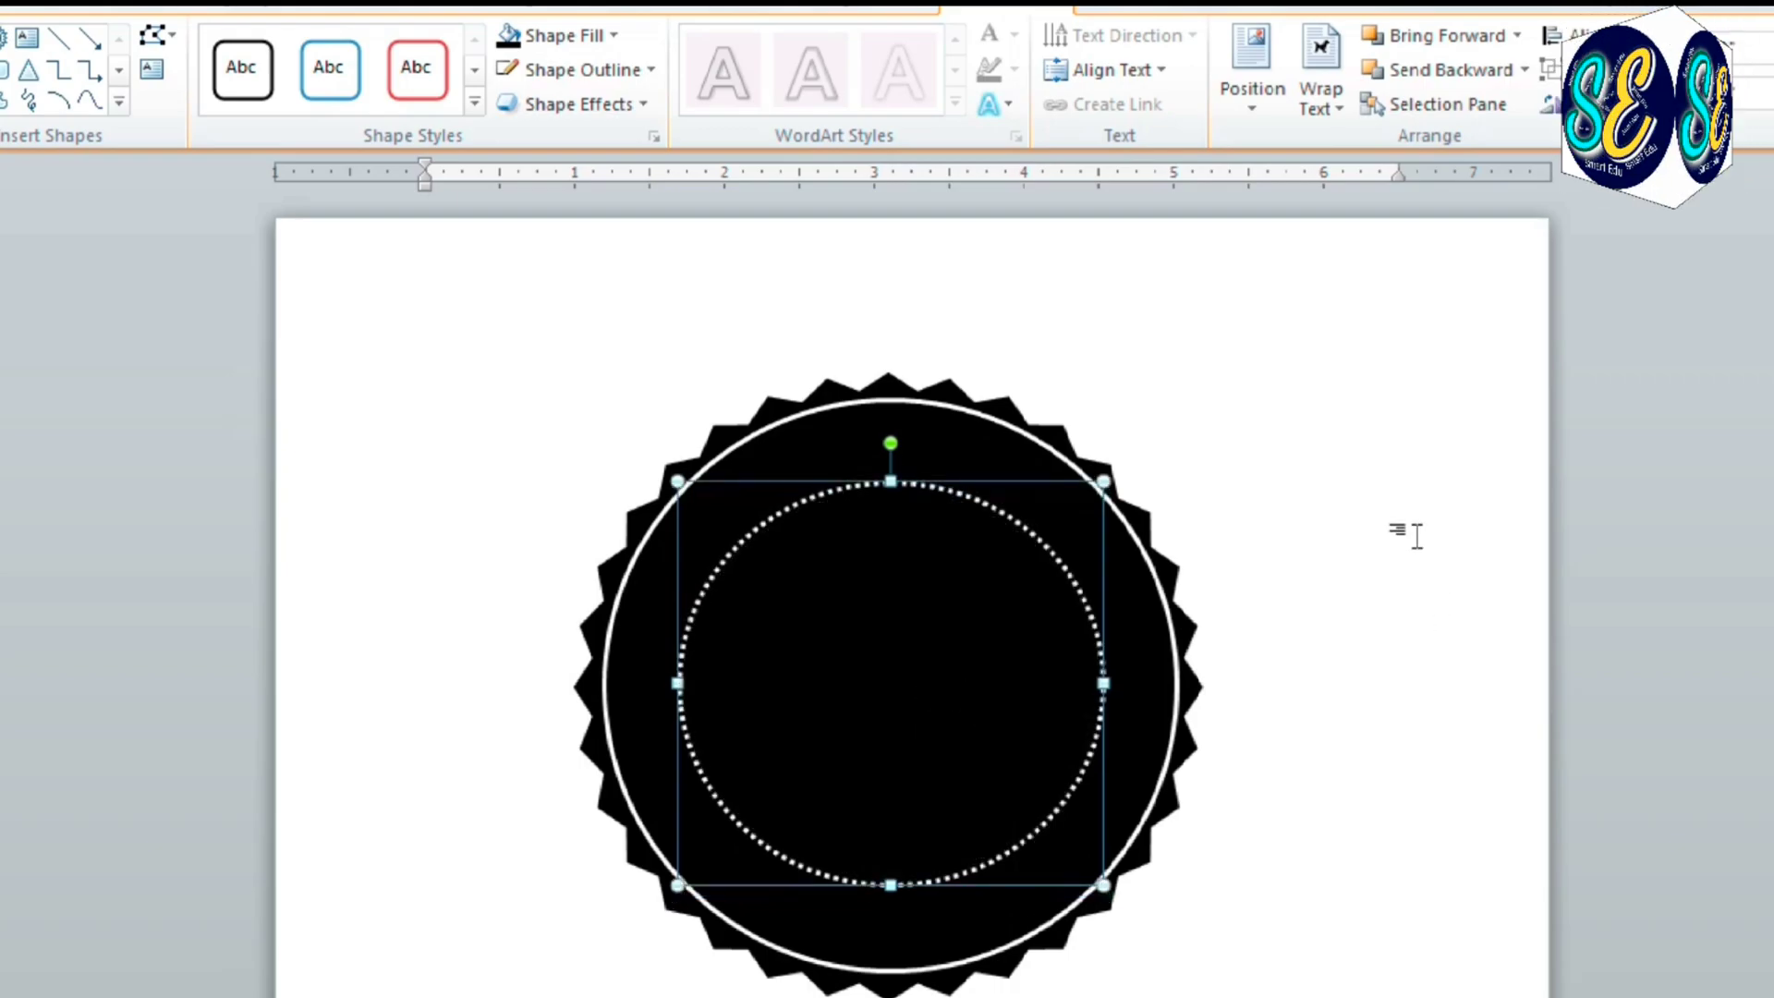
{"action": "left_click", "coordinate": [1409, 531]}
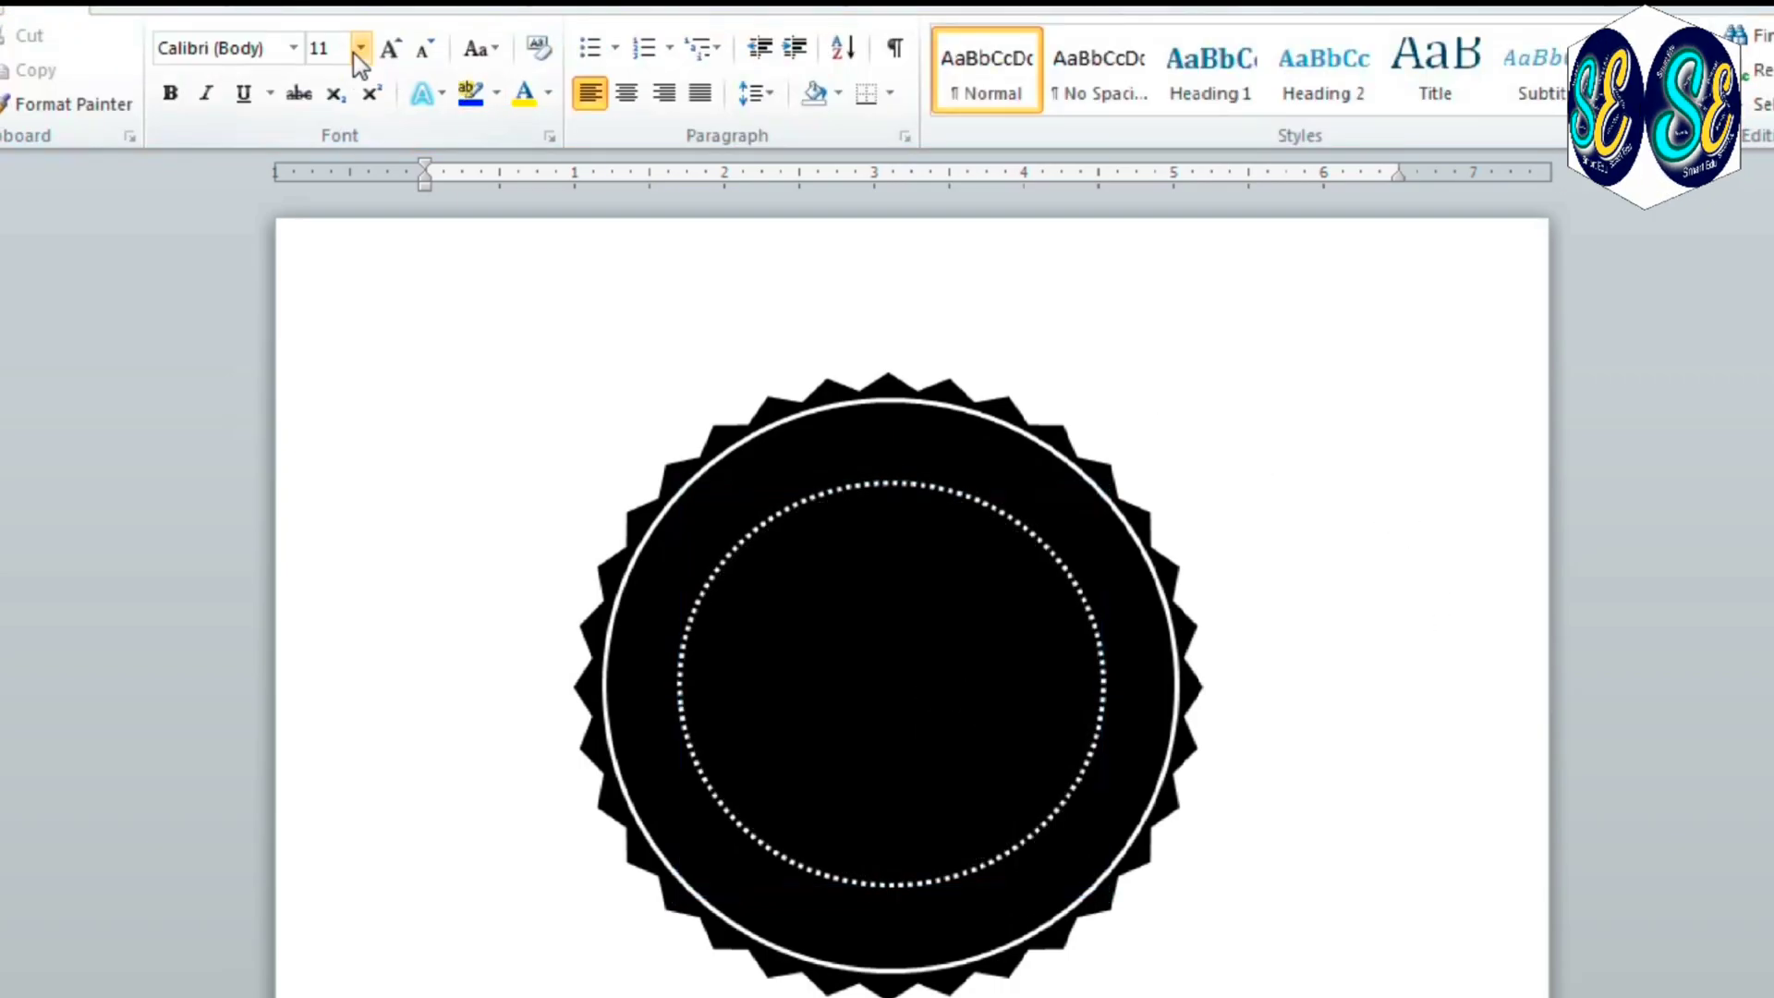
Draw a circle about 2.6 in wide by 2.5 in high just inside the dotted ring
{"action": "left_click", "coordinate": [134, 8]}
{"action": "left_click", "coordinate": [394, 89]}
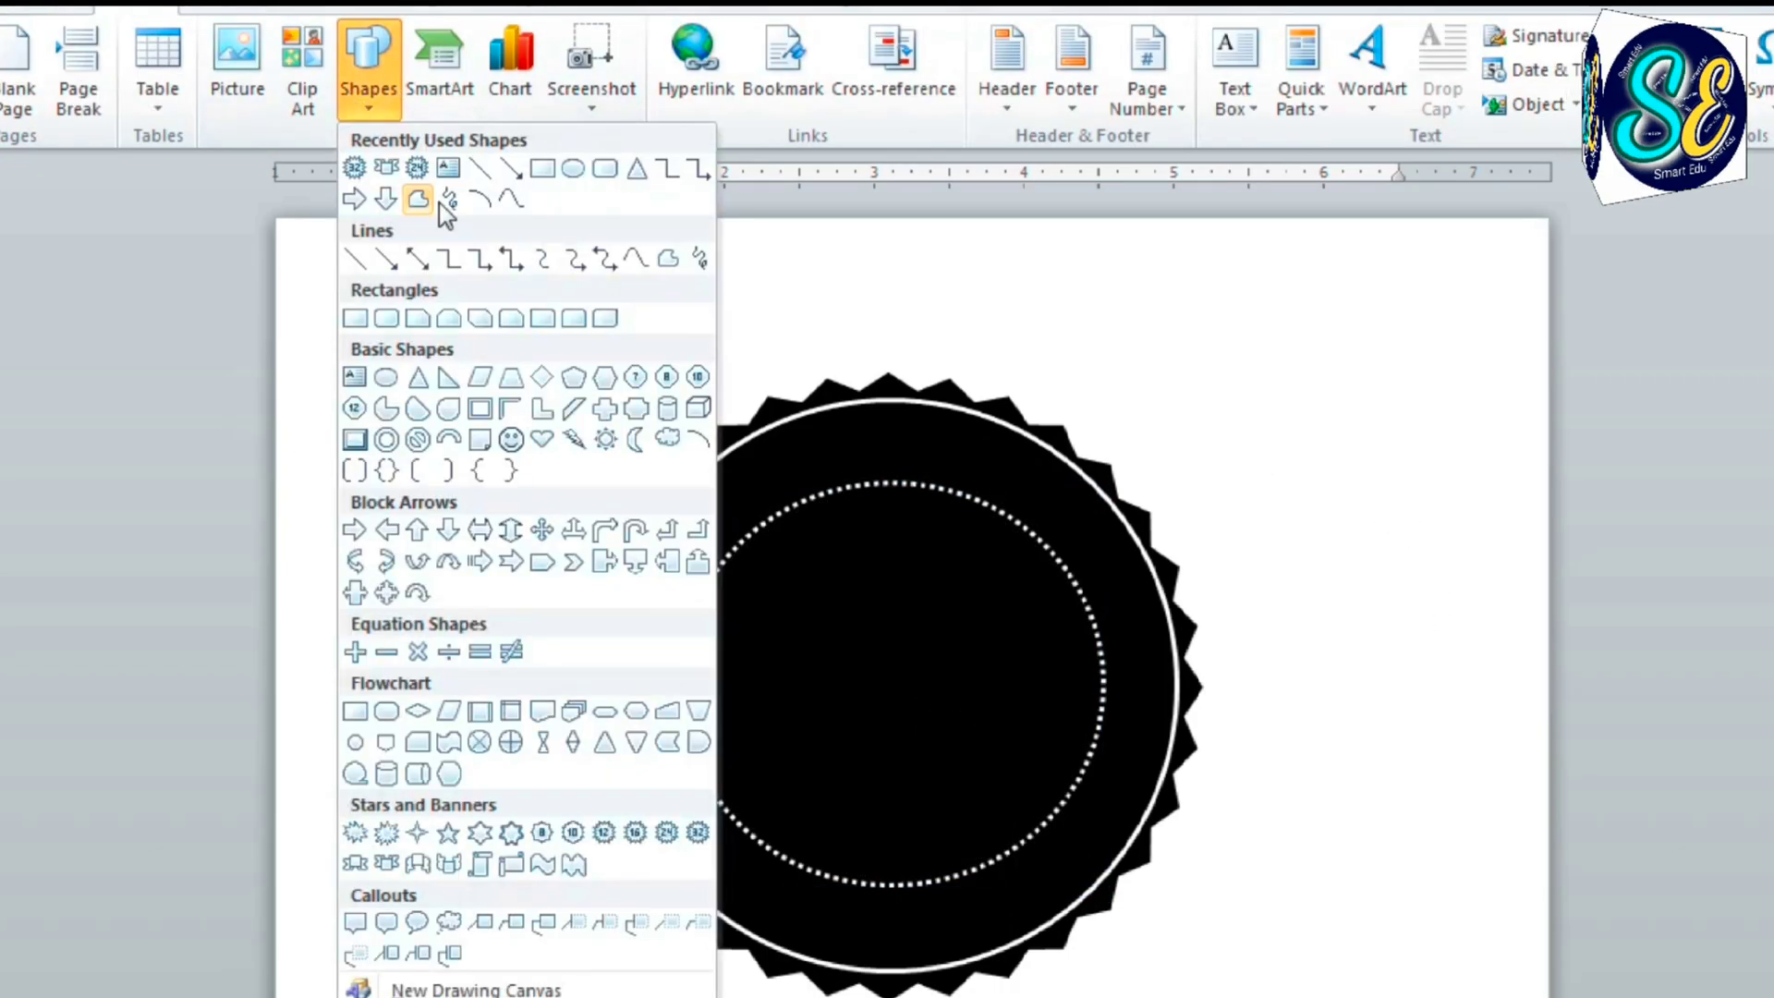
{"action": "left_click", "coordinate": [598, 184]}
{"action": "mouse_move", "coordinate": [777, 564]}
{"action": "left_mouse_down"}
{"action": "mouse_move", "coordinate": [1073, 819]}
{"action": "mouse_move", "coordinate": [699, 496]}
{"action": "left_mouse_up"}
{"action": "left_click_drag", "start_coordinate": [1072, 819], "coordinate": [1090, 868]}
{"action": "left_click_drag", "start_coordinate": [700, 496], "coordinate": [693, 496]}
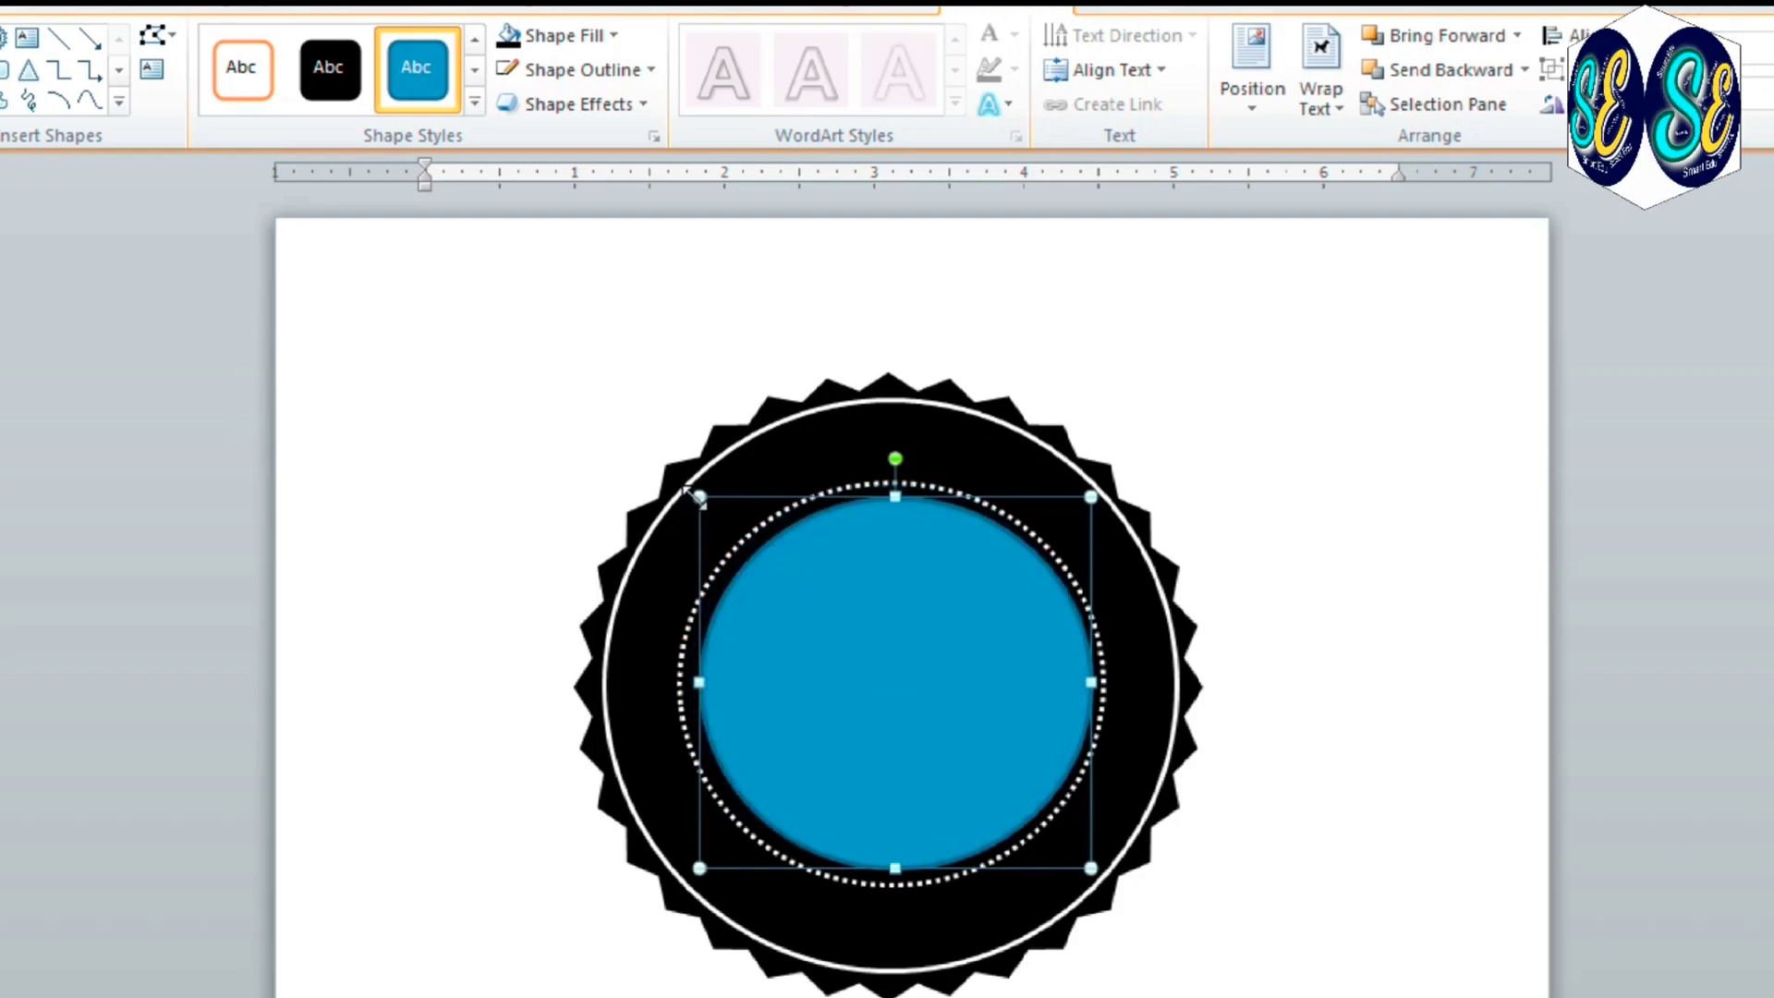
Apply the orange-outline shape style to the new inner circle and change its outline colour to white
{"action": "left_click", "coordinate": [253, 68]}
{"action": "left_click", "coordinate": [599, 70]}
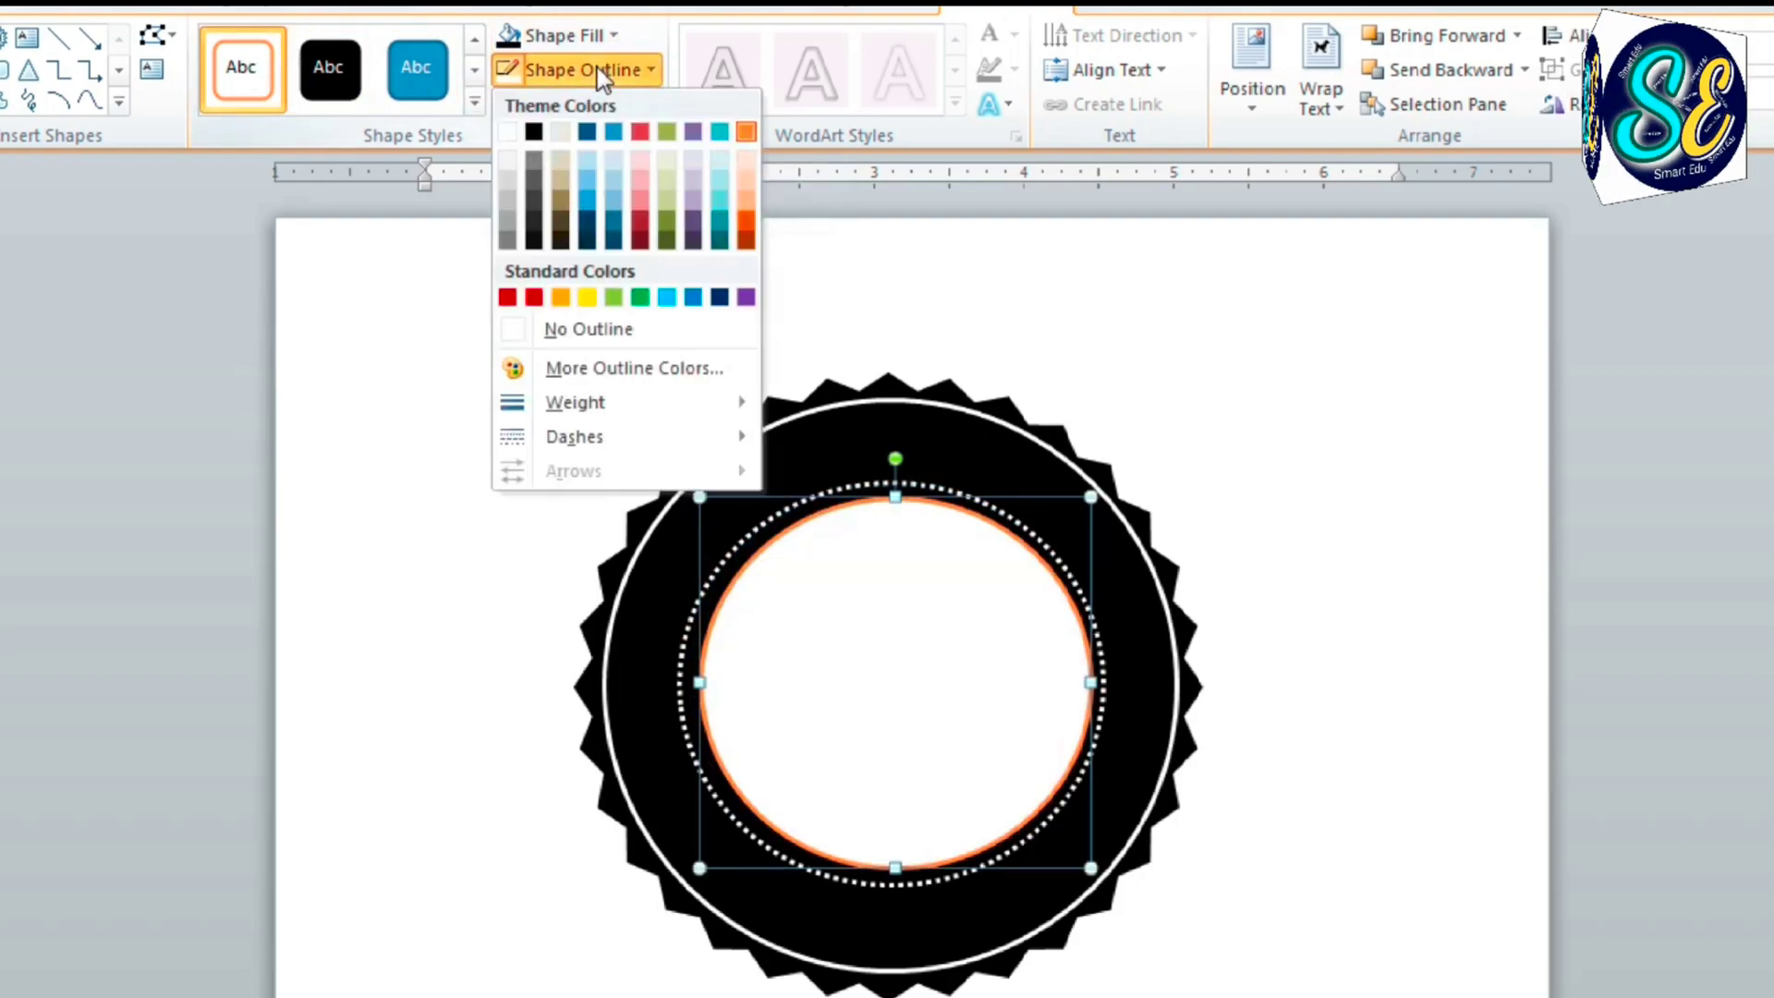
{"action": "left_click", "coordinate": [511, 131]}
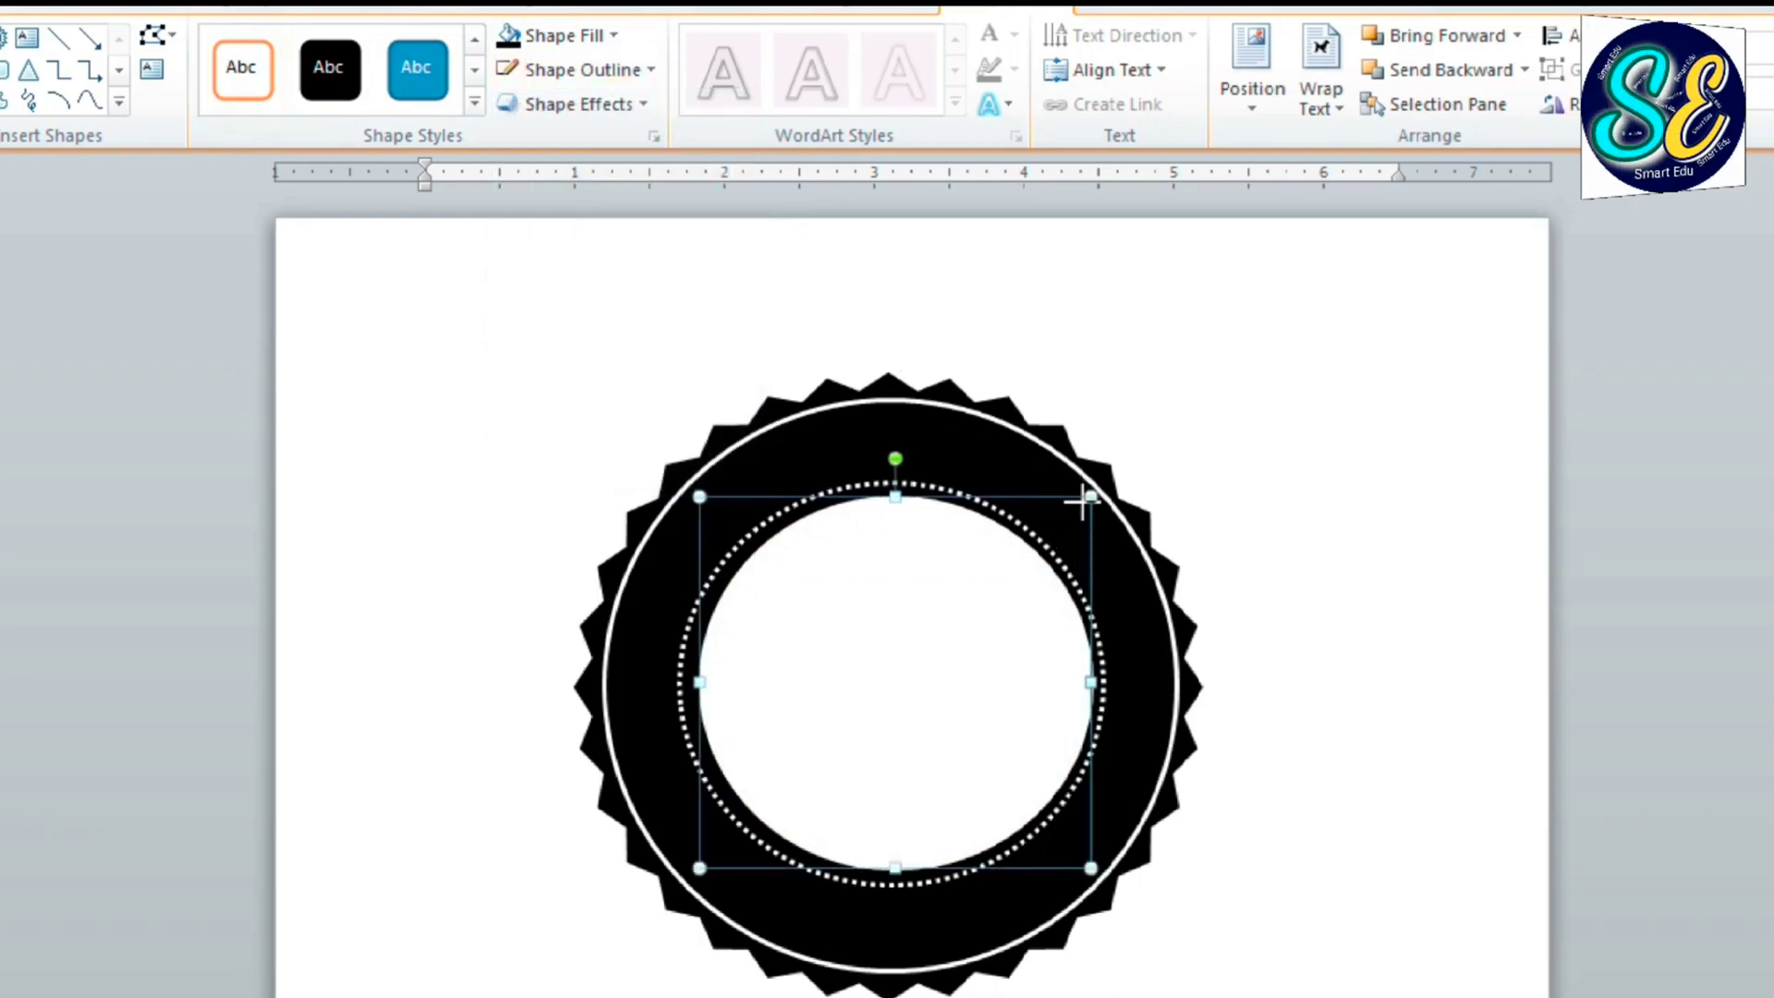
Widen the white inner circle to about 2.7 in so it fits evenly inside the dotted ring
{"action": "left_click_drag", "start_coordinate": [1090, 496], "coordinate": [1081, 496]}
{"action": "left_click_drag", "start_coordinate": [1081, 868], "coordinate": [1092, 872]}
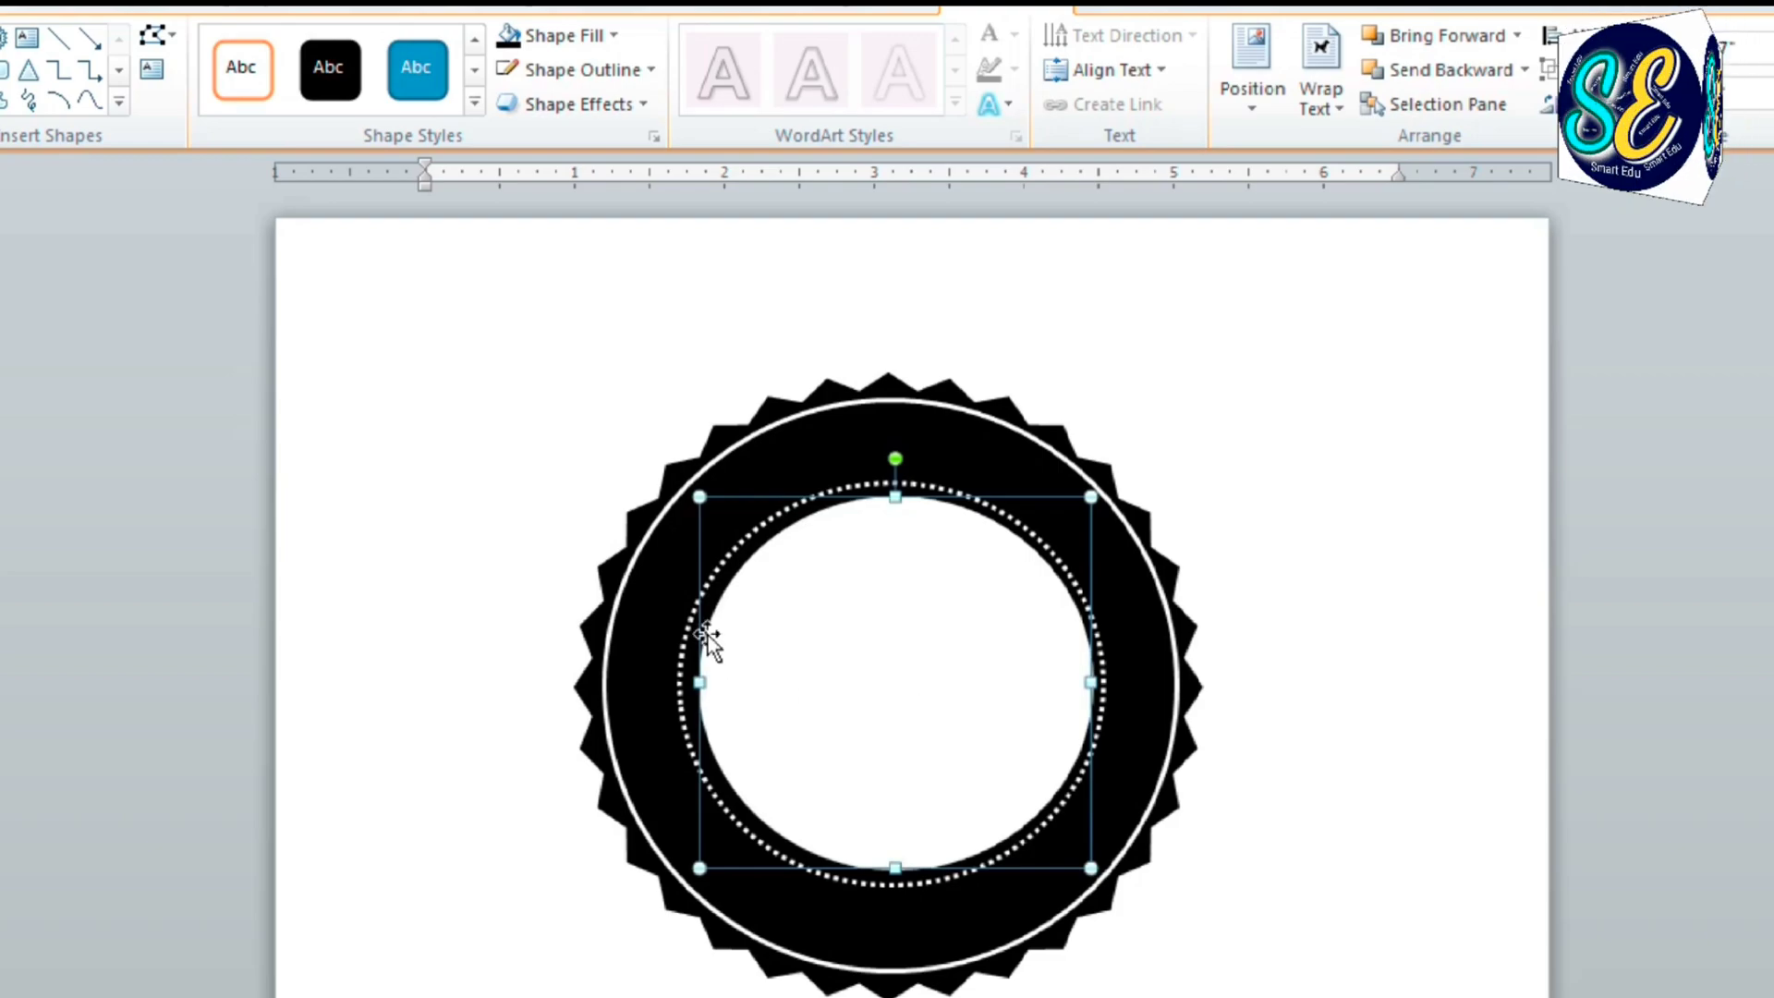
{"action": "left_click_drag", "start_coordinate": [699, 496], "coordinate": [689, 497]}
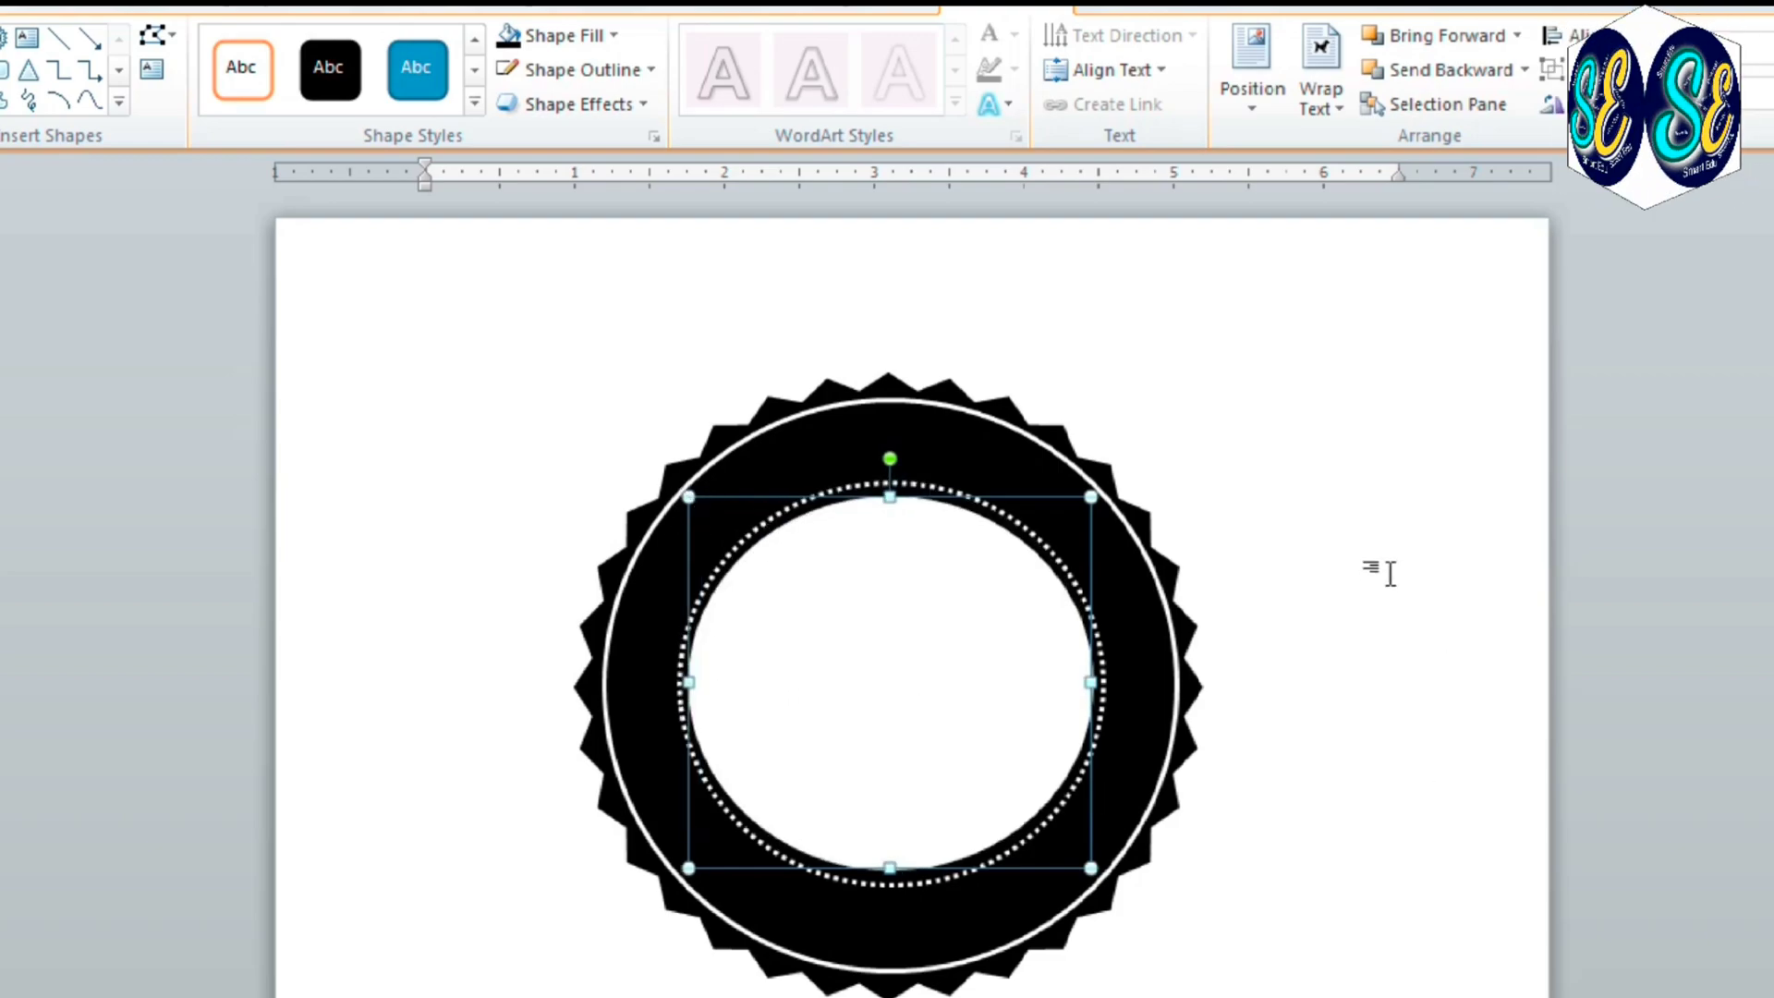
Group the white circle, dotted circle, outlined circle and serrated star into one object
{"action": "left_click", "coordinate": [1108, 673], "text": "shift"}
{"action": "left_click", "coordinate": [1177, 685], "text": "shift"}
{"action": "left_click", "coordinate": [1195, 687], "text": "shift"}
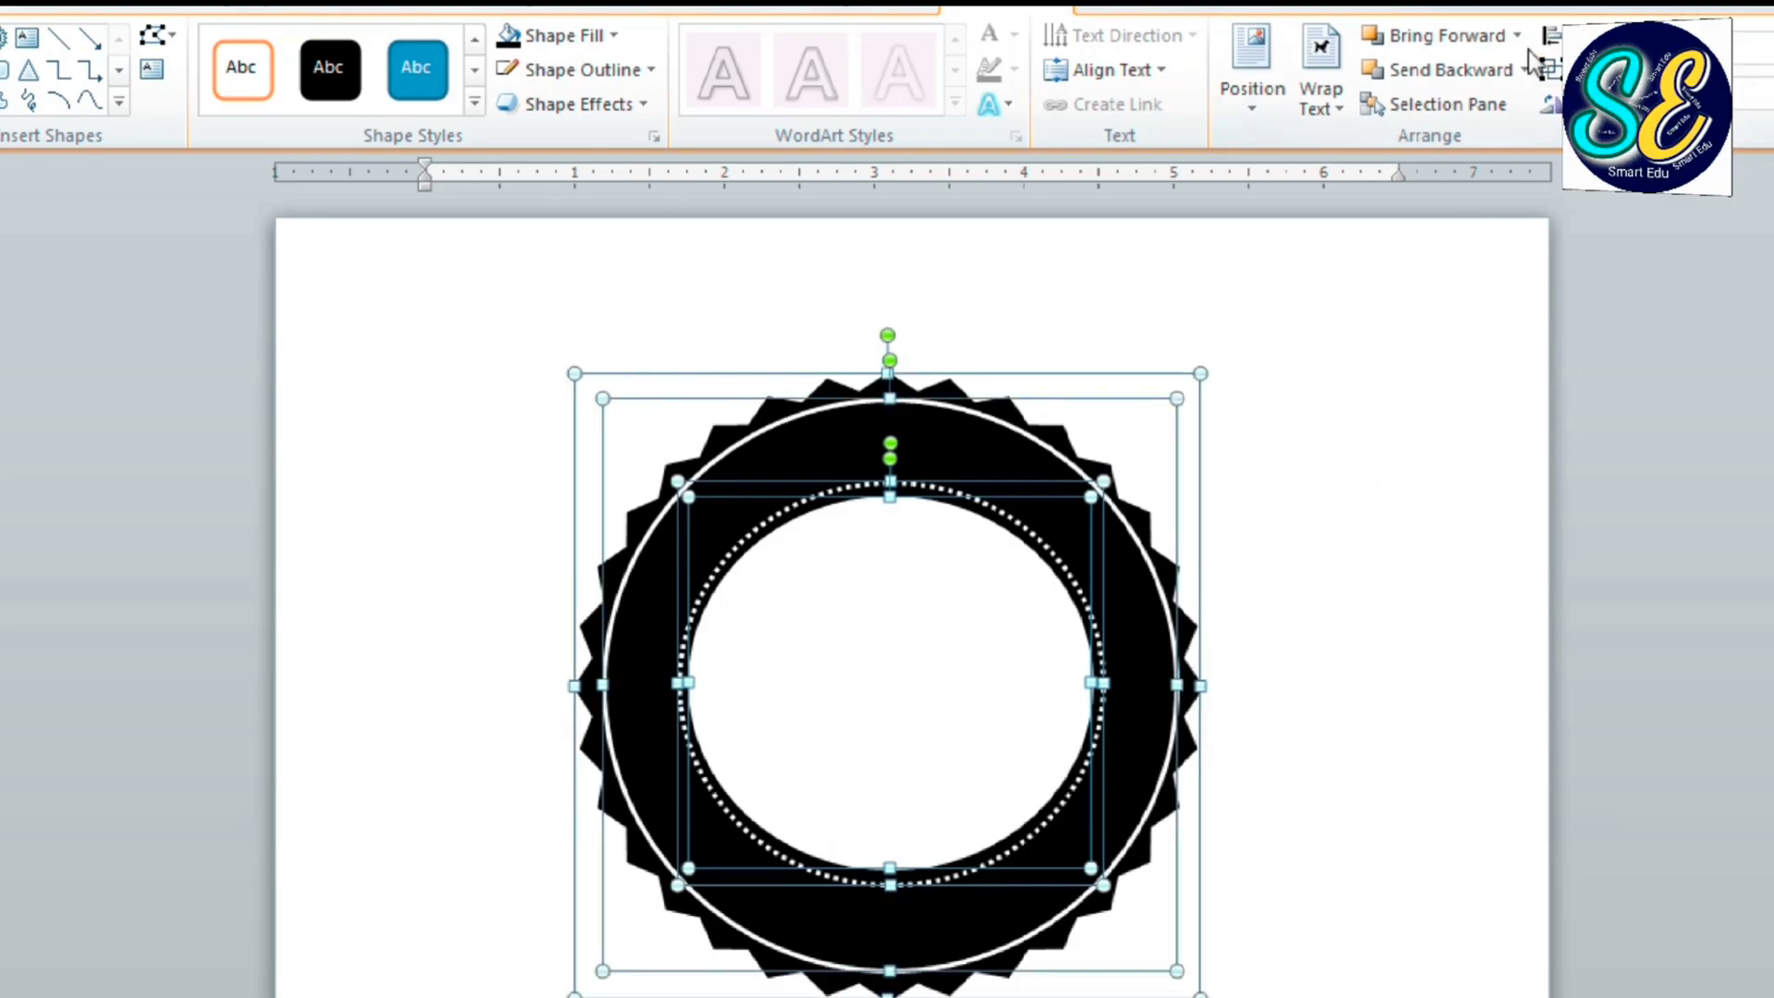
{"action": "left_click", "coordinate": [1575, 106]}
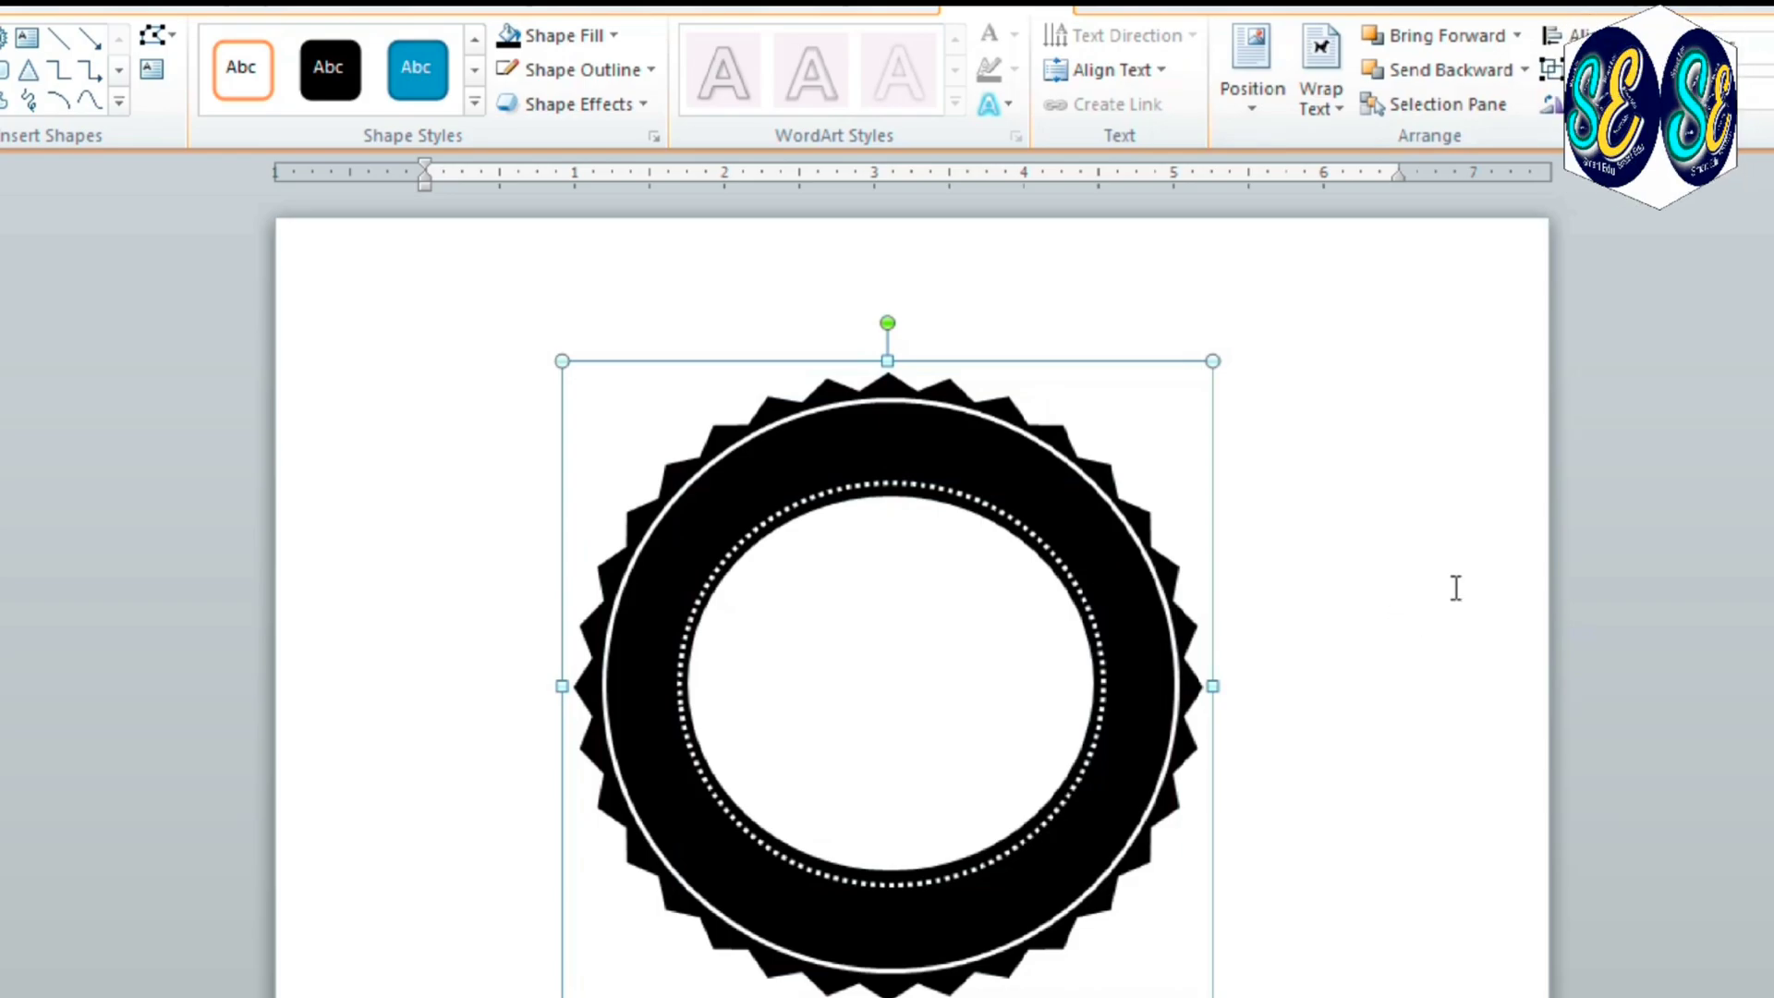
Insert WordArt in the solid orange style with the text YOUR CUSTOM DESIGN
{"action": "left_click", "coordinate": [129, 5]}
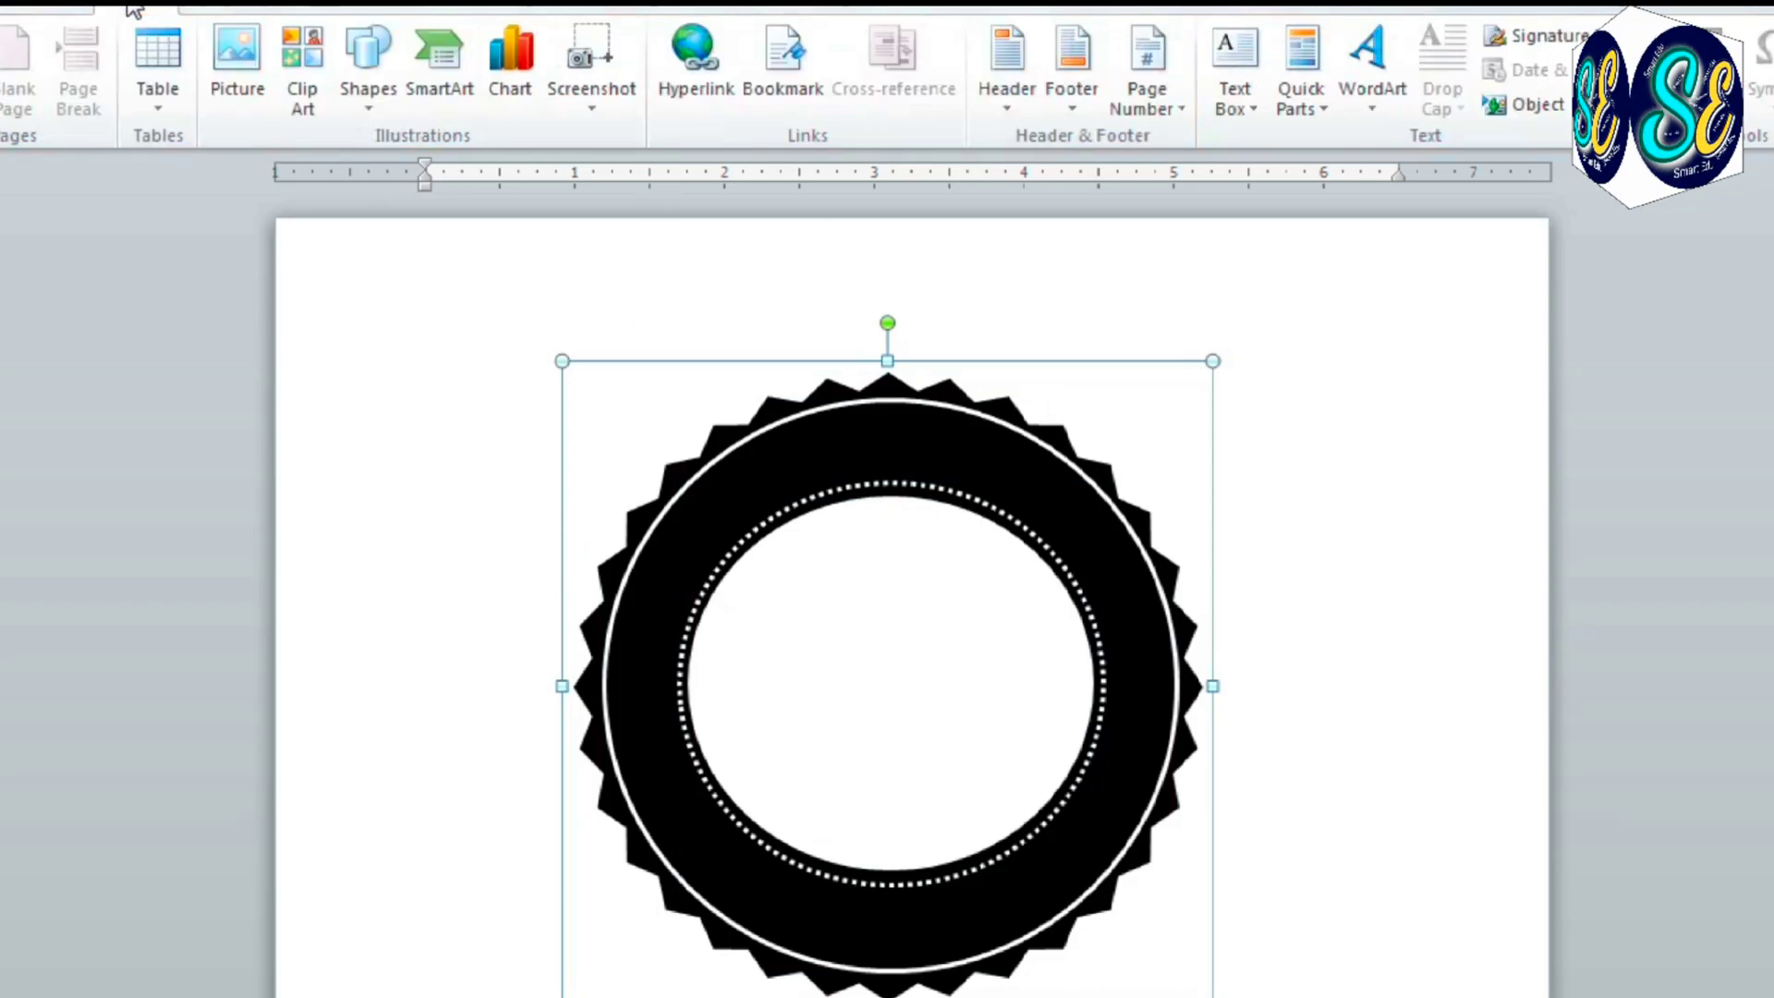
{"action": "left_click", "coordinate": [1371, 70]}
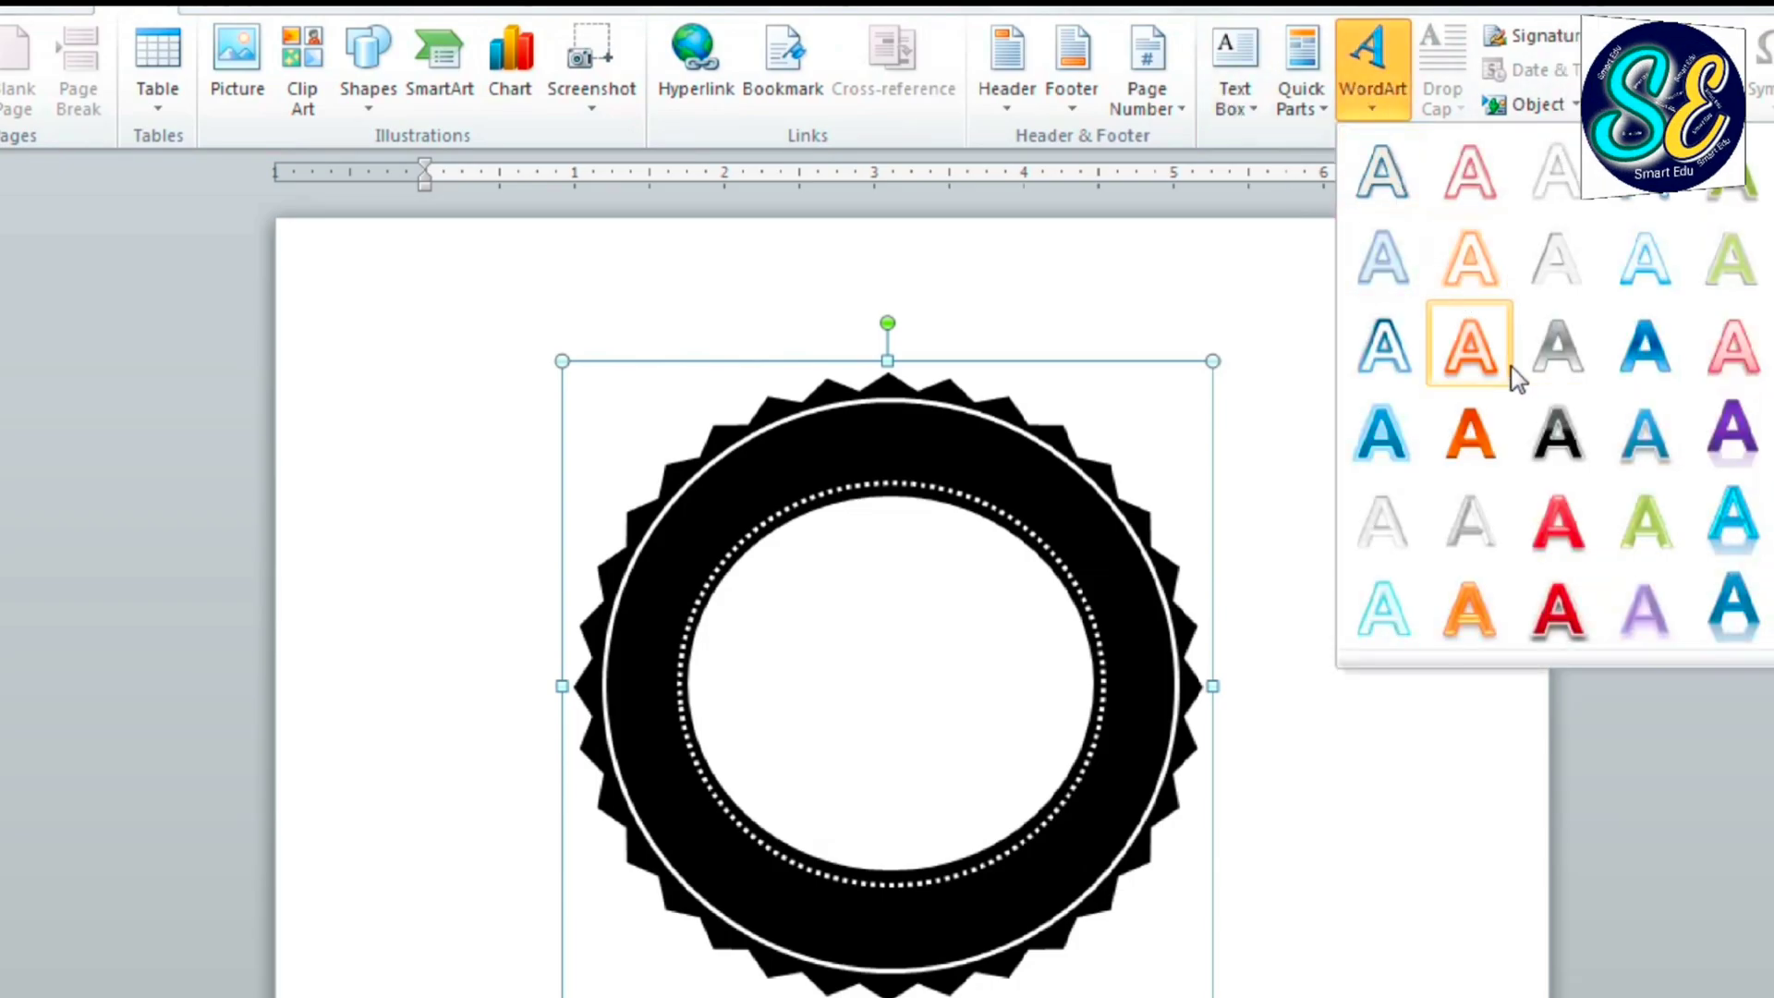
{"action": "left_click", "coordinate": [1469, 432]}
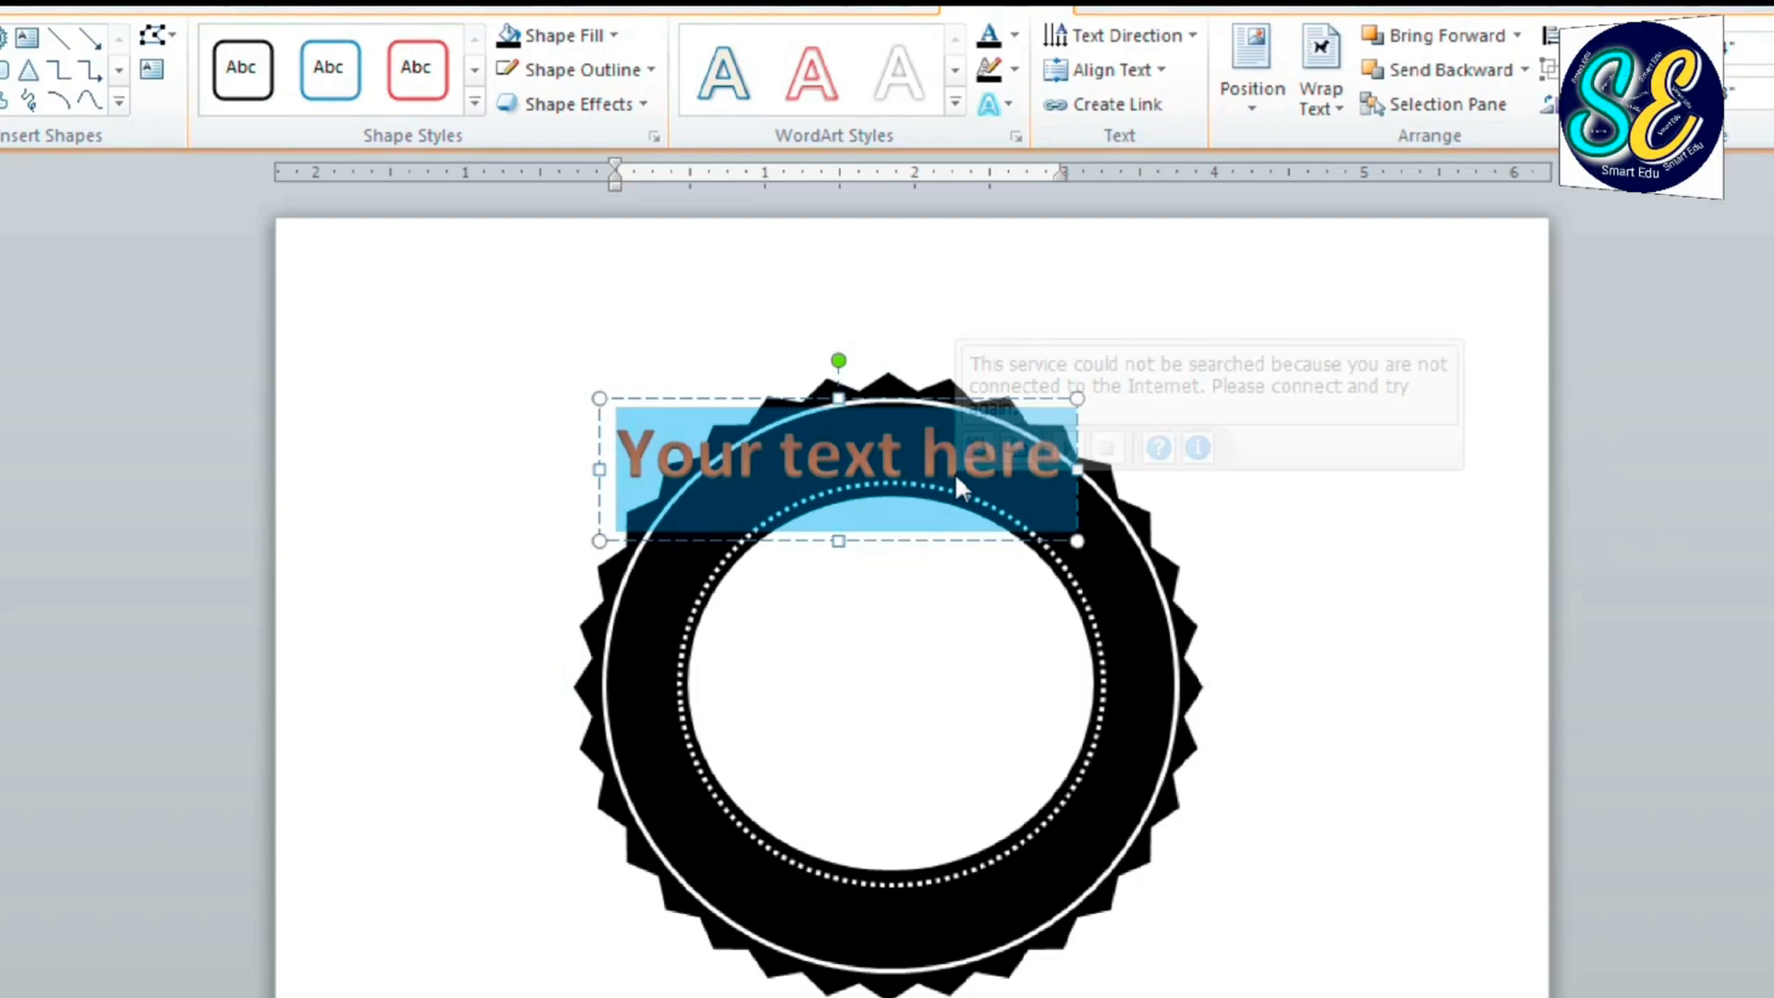
{"action": "type", "text": "YOUR"}
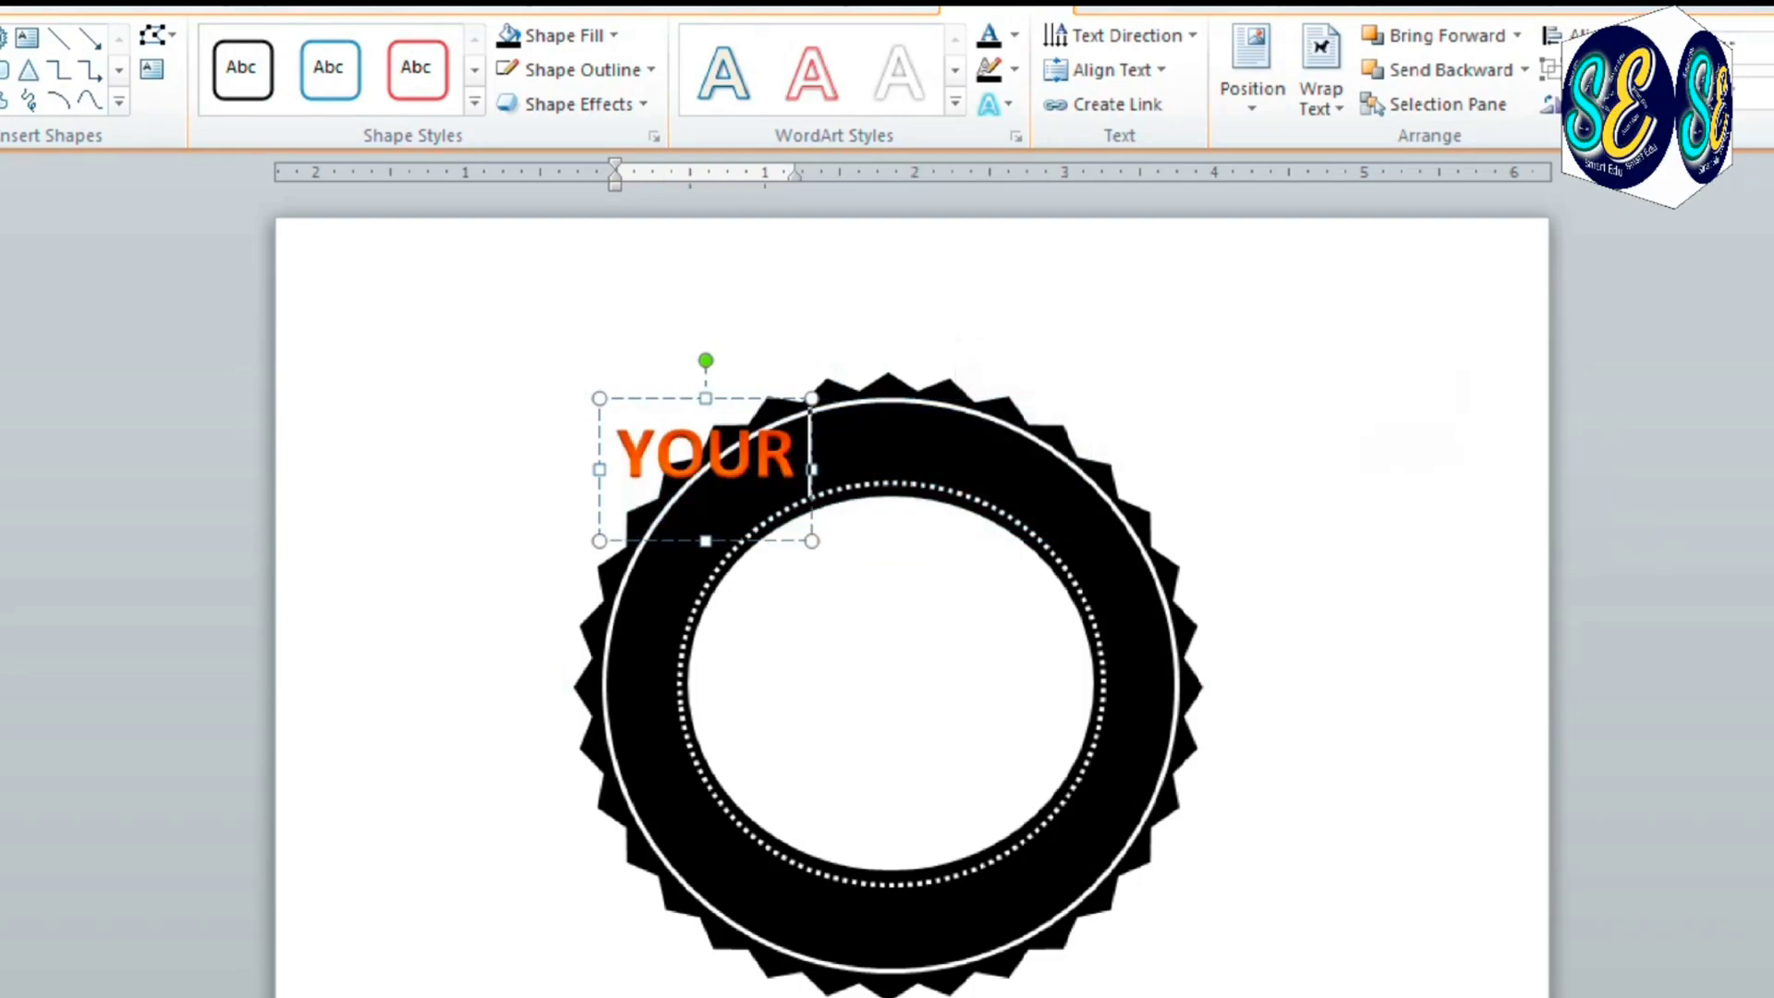
{"action": "type", "text": " CUSTOM DESIGN"}
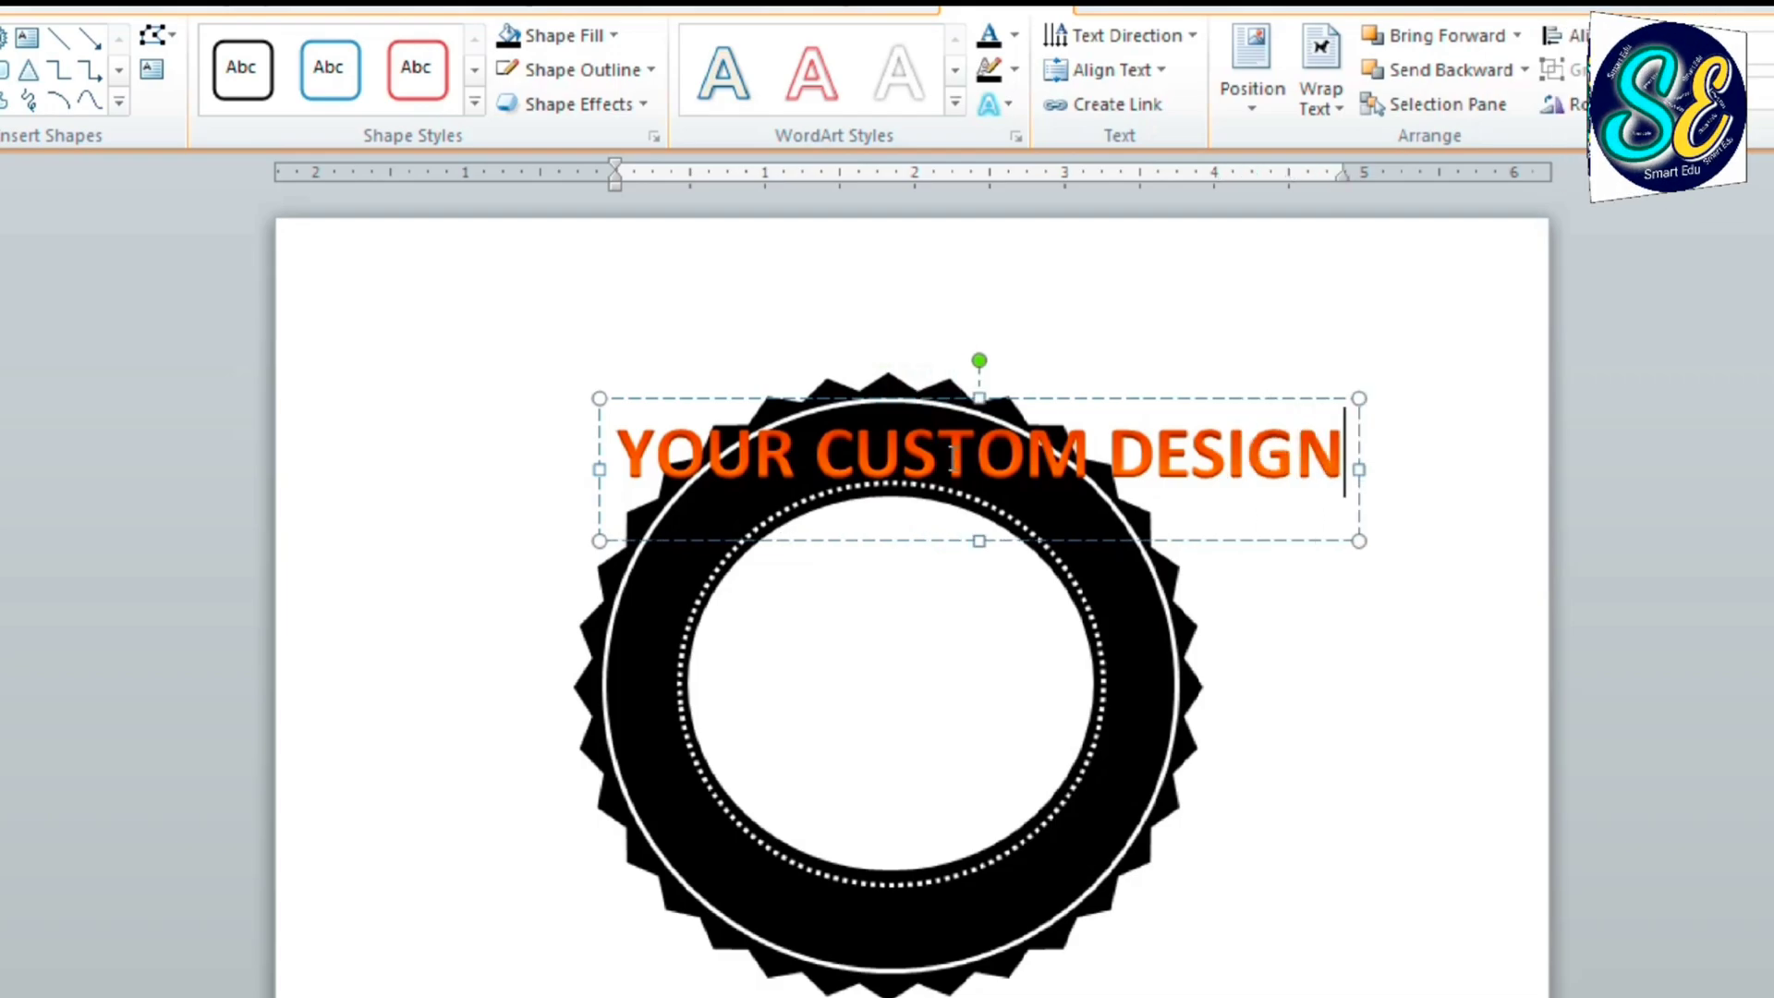
Bend the WordArt text into an upward arch with a Follow Path transform and size it about 3.9 in wide by 2.25 in high
{"action": "left_click_drag", "start_coordinate": [1348, 460], "coordinate": [618, 458]}
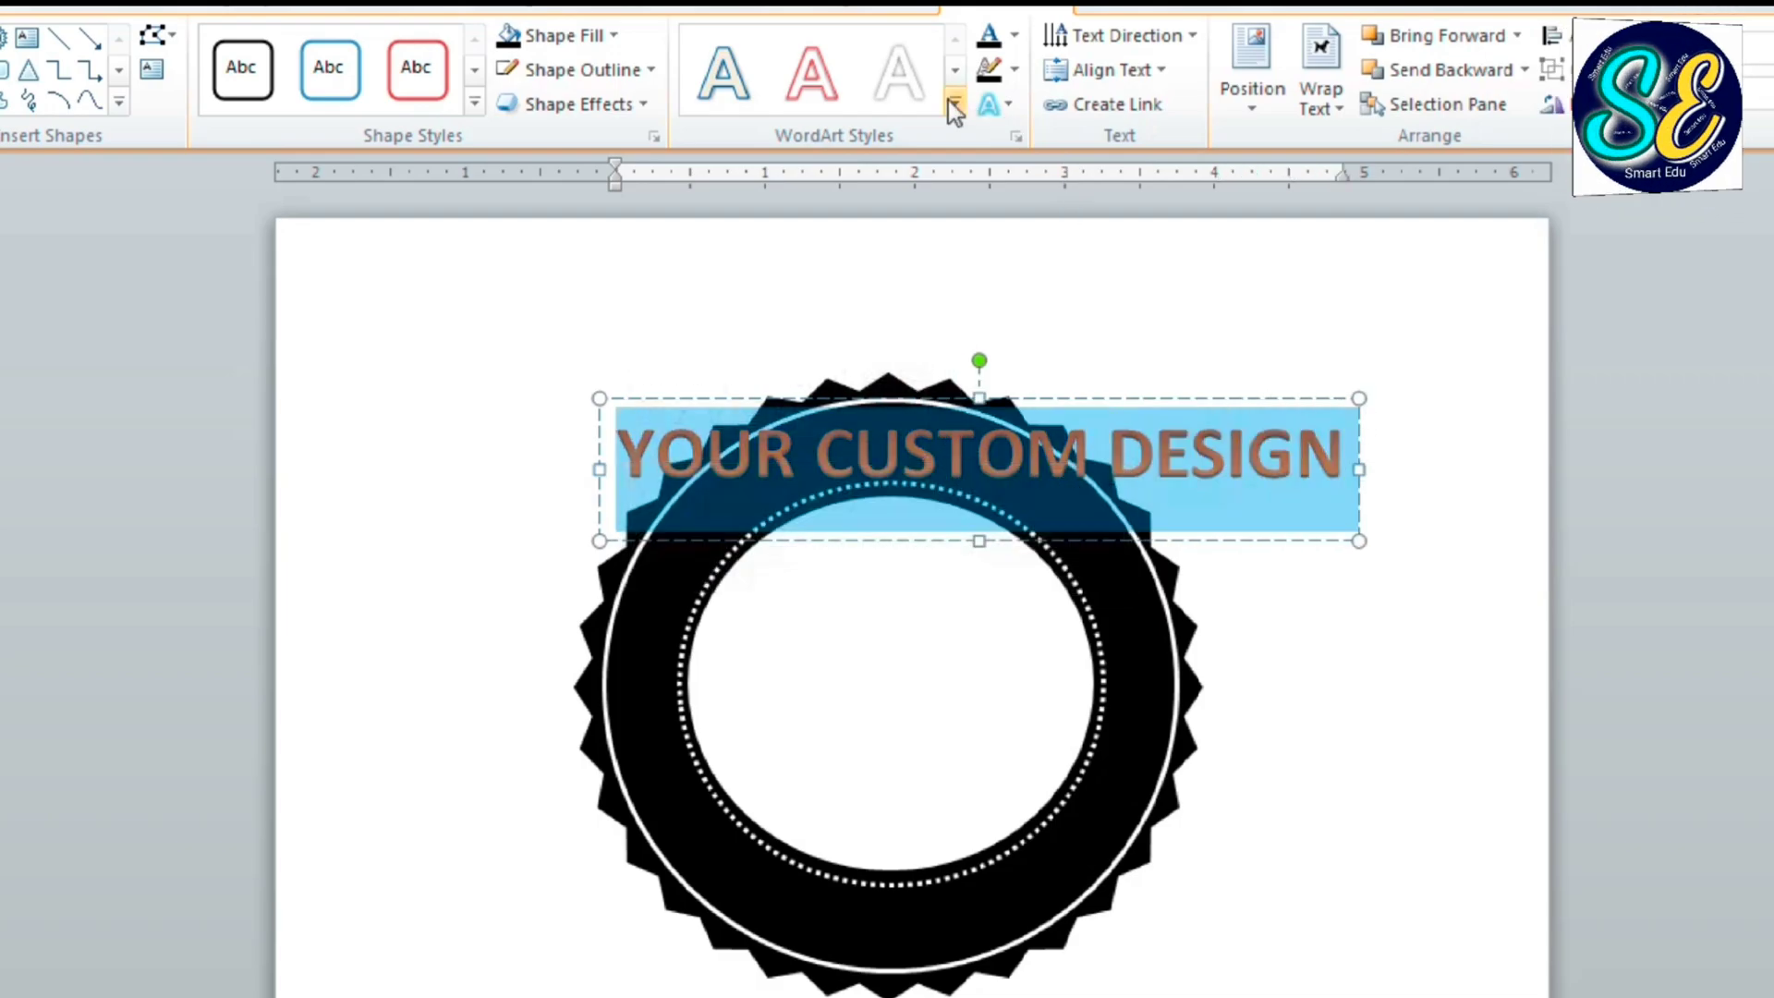
{"action": "left_click", "coordinate": [1012, 107]}
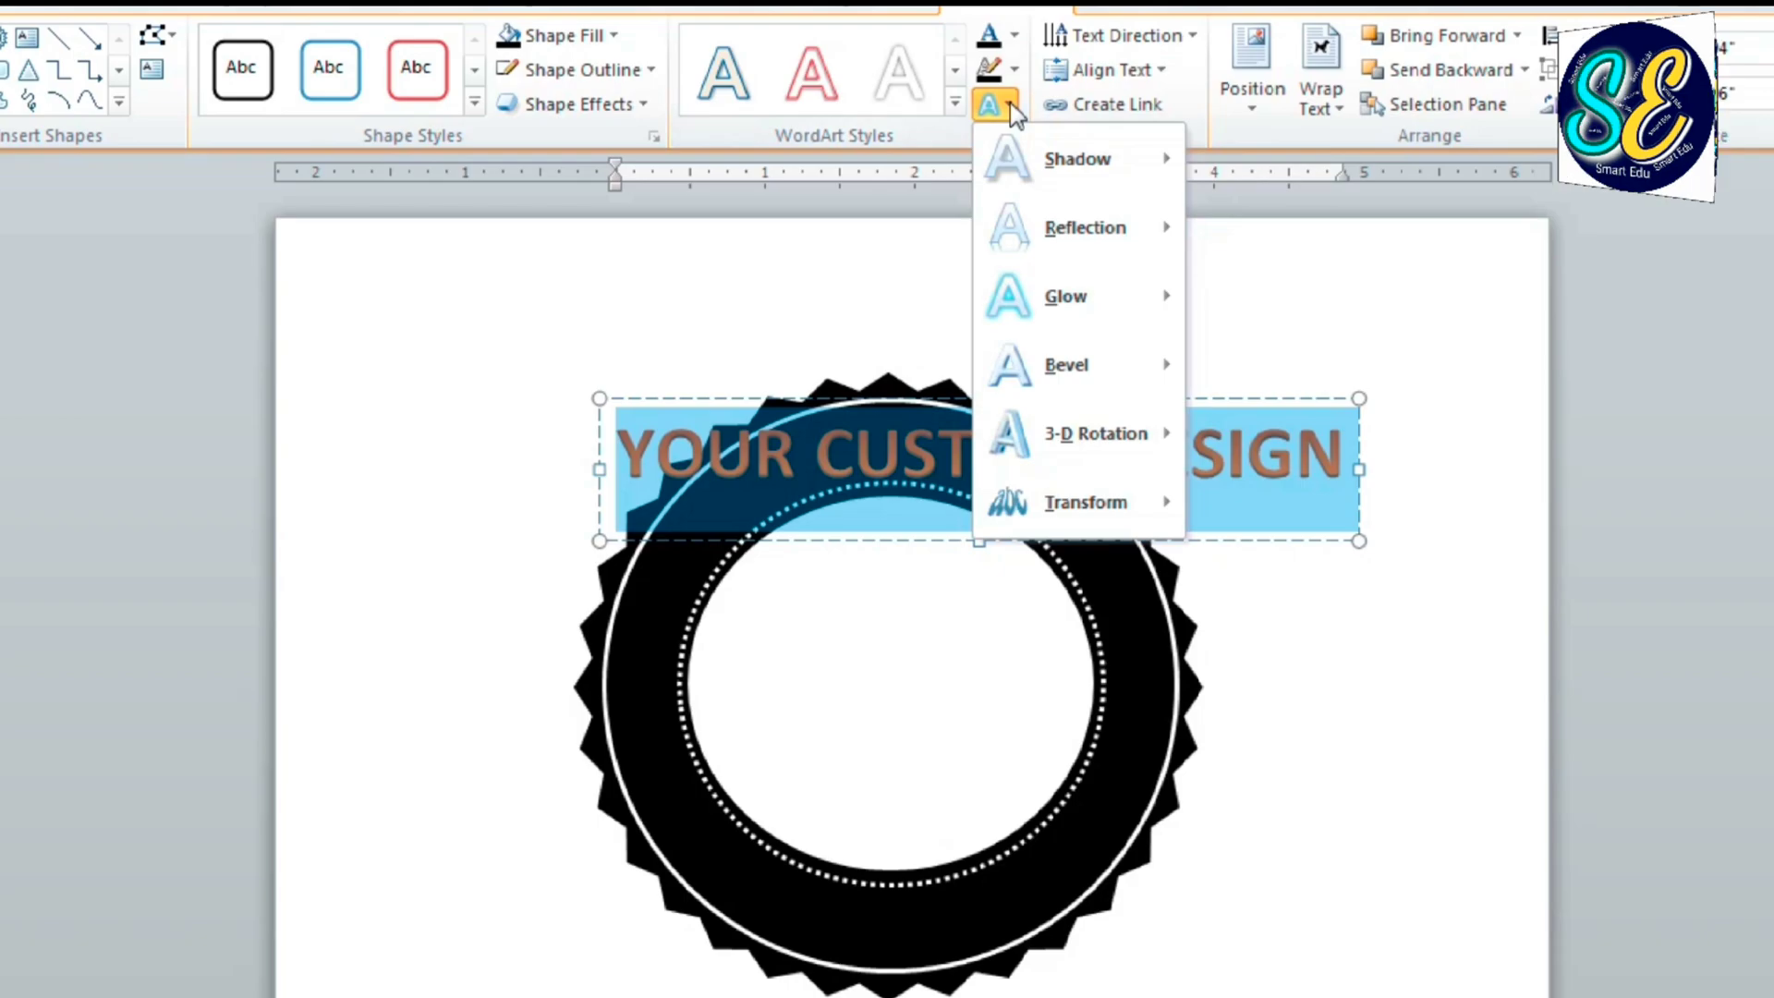
{"action": "mouse_move", "coordinate": [1109, 518]}
{"action": "left_click", "coordinate": [1279, 496]}
{"action": "left_click_drag", "start_coordinate": [1358, 470], "coordinate": [1183, 585]}
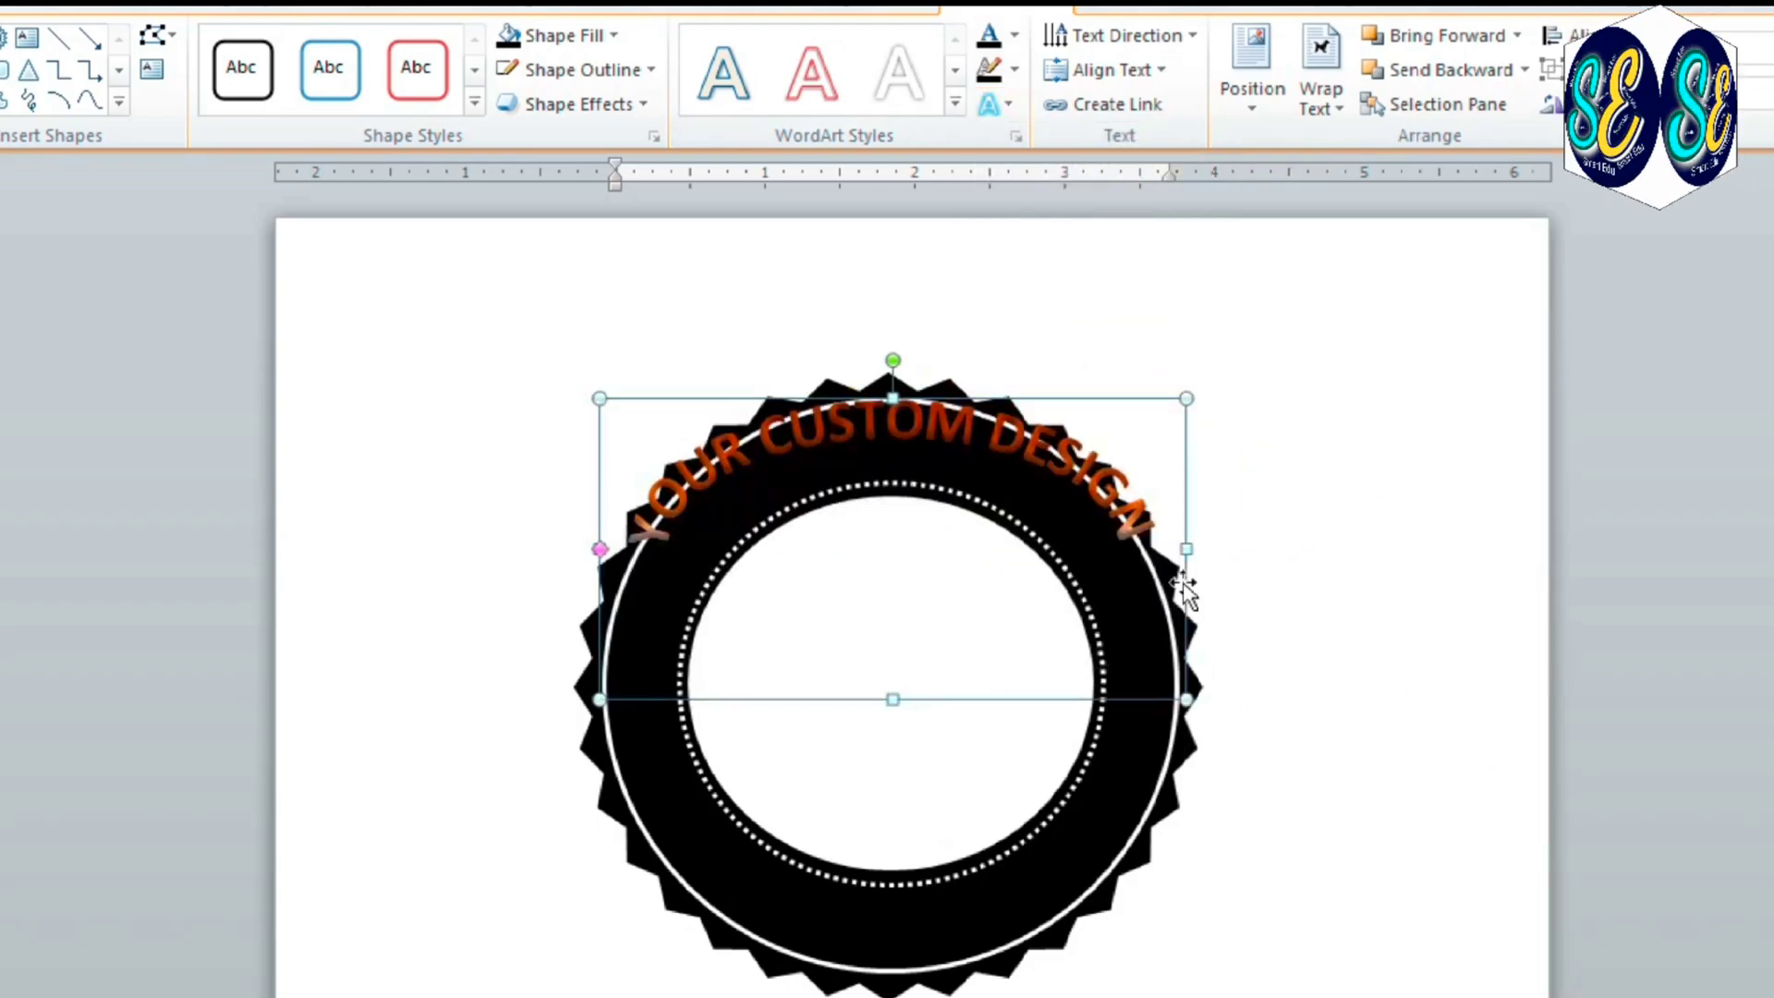
{"action": "left_click_drag", "start_coordinate": [888, 704], "coordinate": [893, 737]}
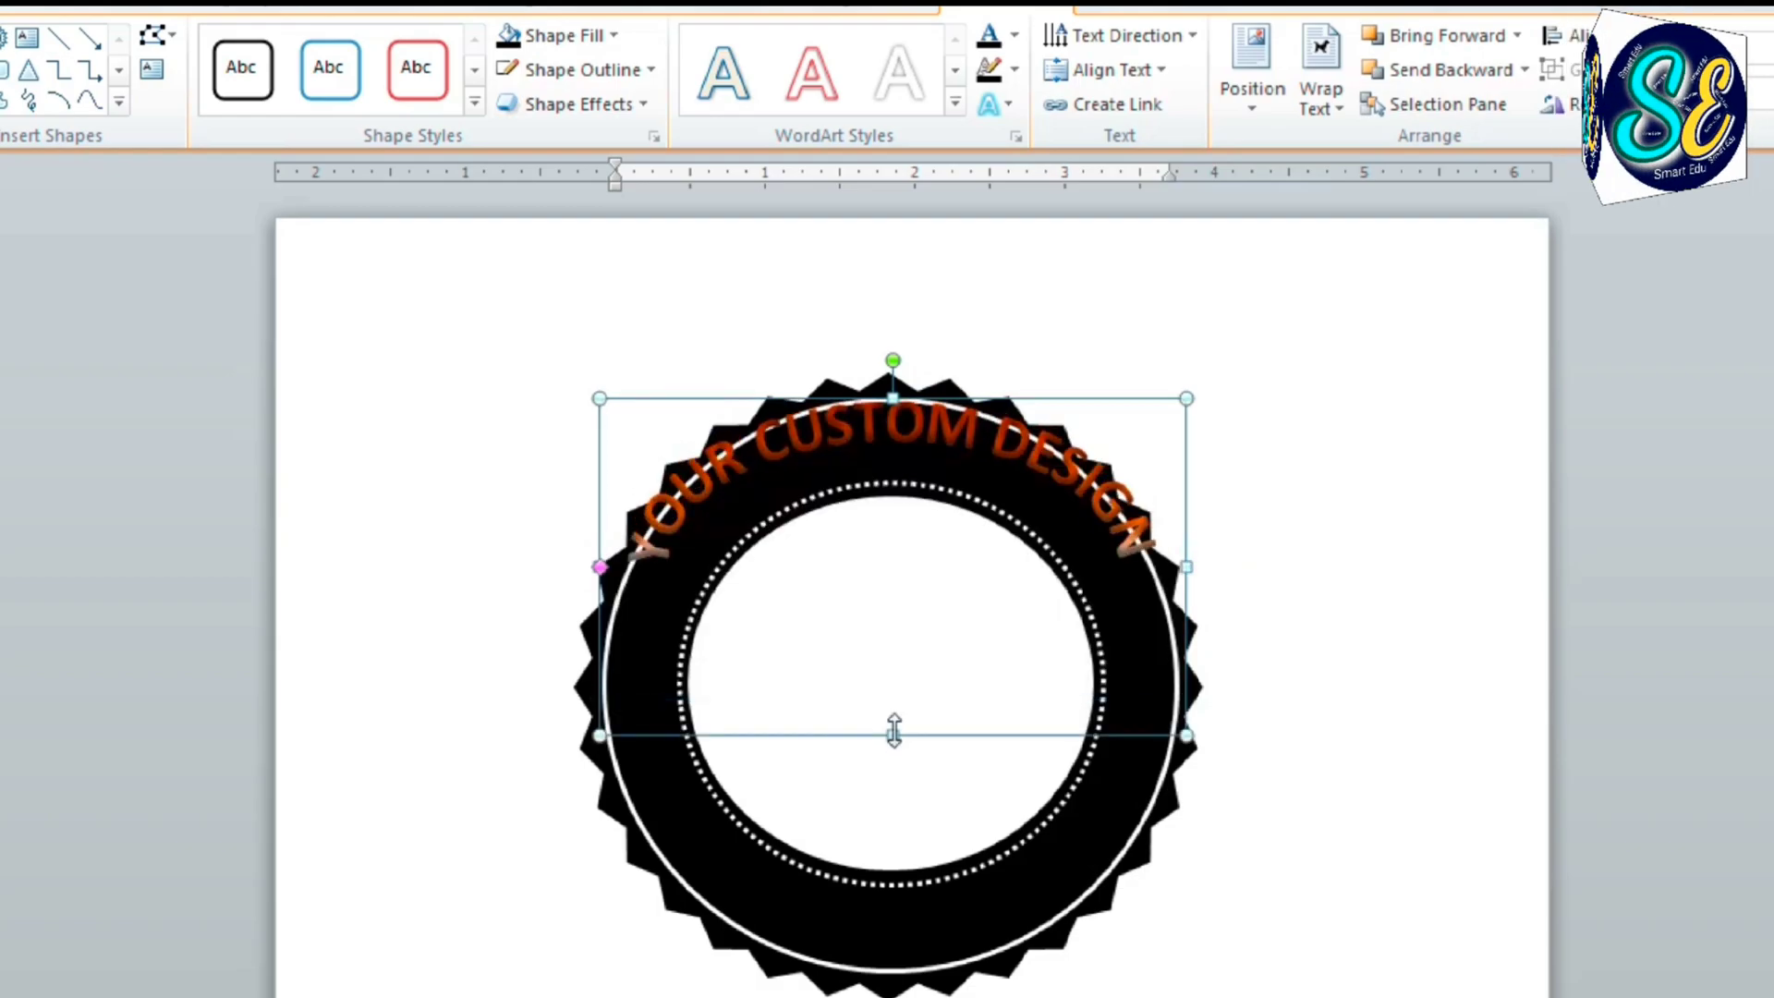
Change the arched text to the white WordArt style and move it down into the badge's black ring
{"action": "left_click", "coordinate": [898, 72]}
{"action": "key", "text": "Down"}
{"action": "key", "text": "Down"}
{"action": "key", "text": "Down"}
{"action": "key", "text": "Down"}
{"action": "key", "text": "Down"}
{"action": "key", "text": "Down"}
Resize the arched text to about 3.65 in wide by 2.35 in high and nudge it left within the black ring
{"action": "left_click_drag", "start_coordinate": [1188, 602], "coordinate": [1175, 610]}
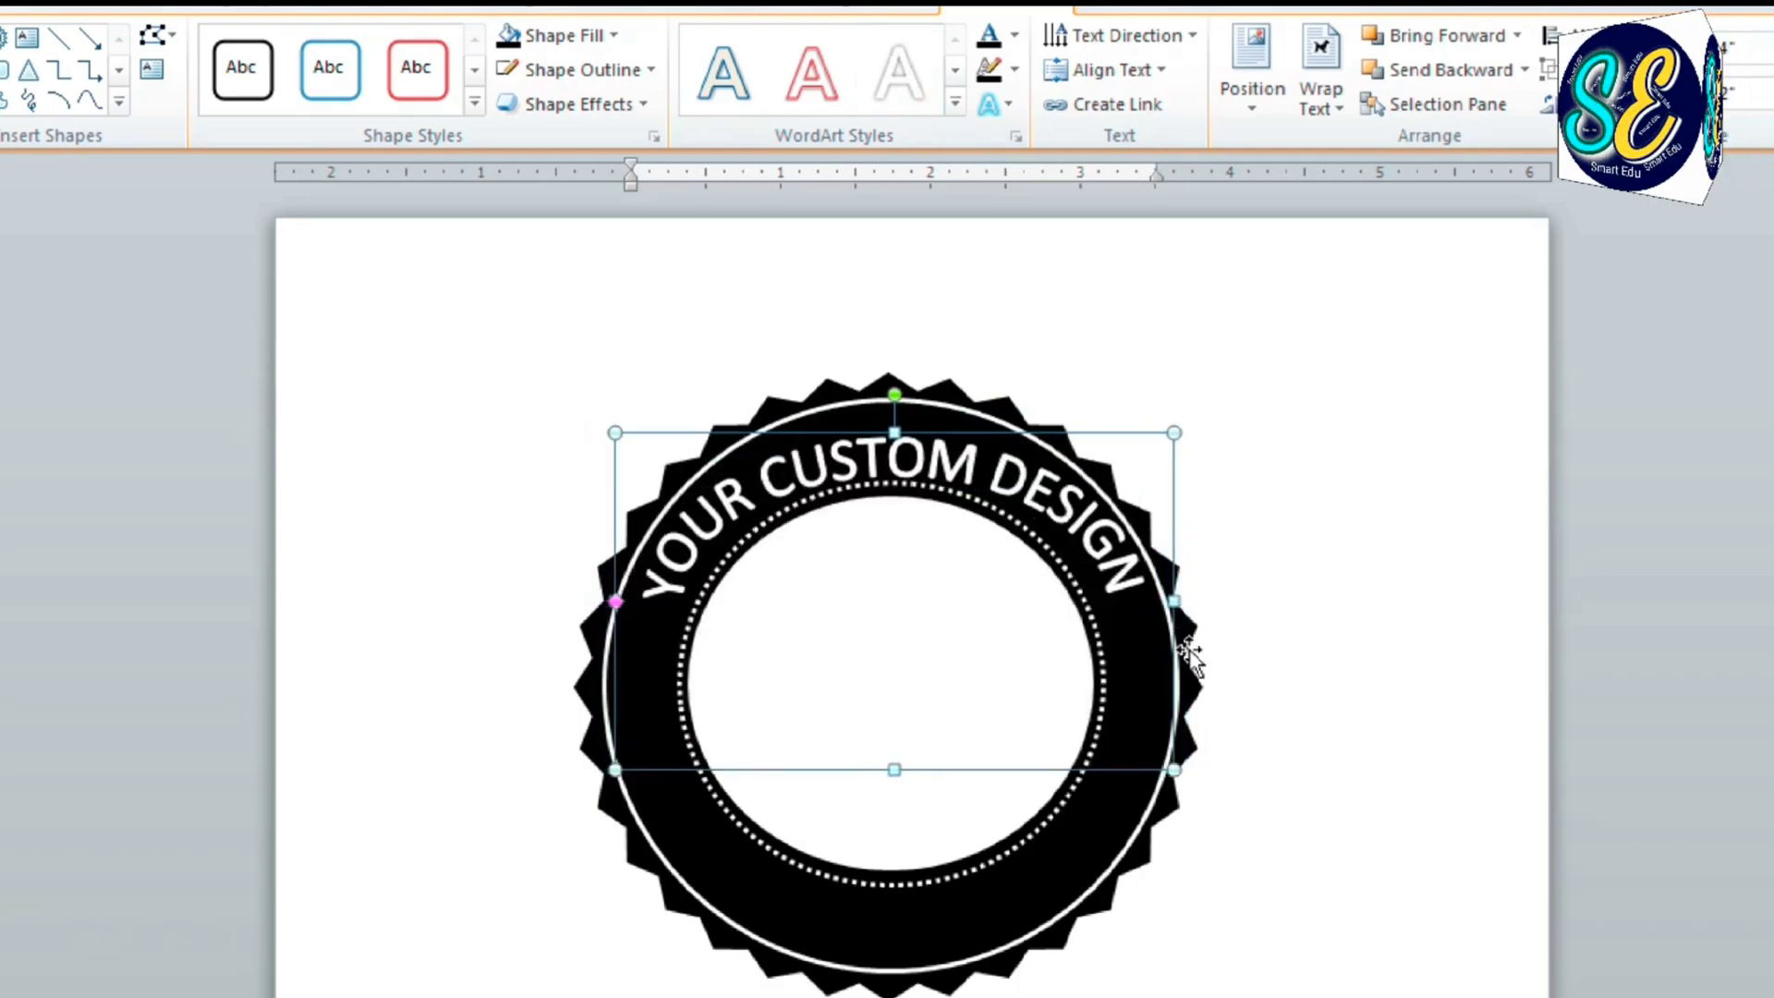
{"action": "left_click_drag", "start_coordinate": [895, 432], "coordinate": [893, 418]}
{"action": "key", "text": "Left"}
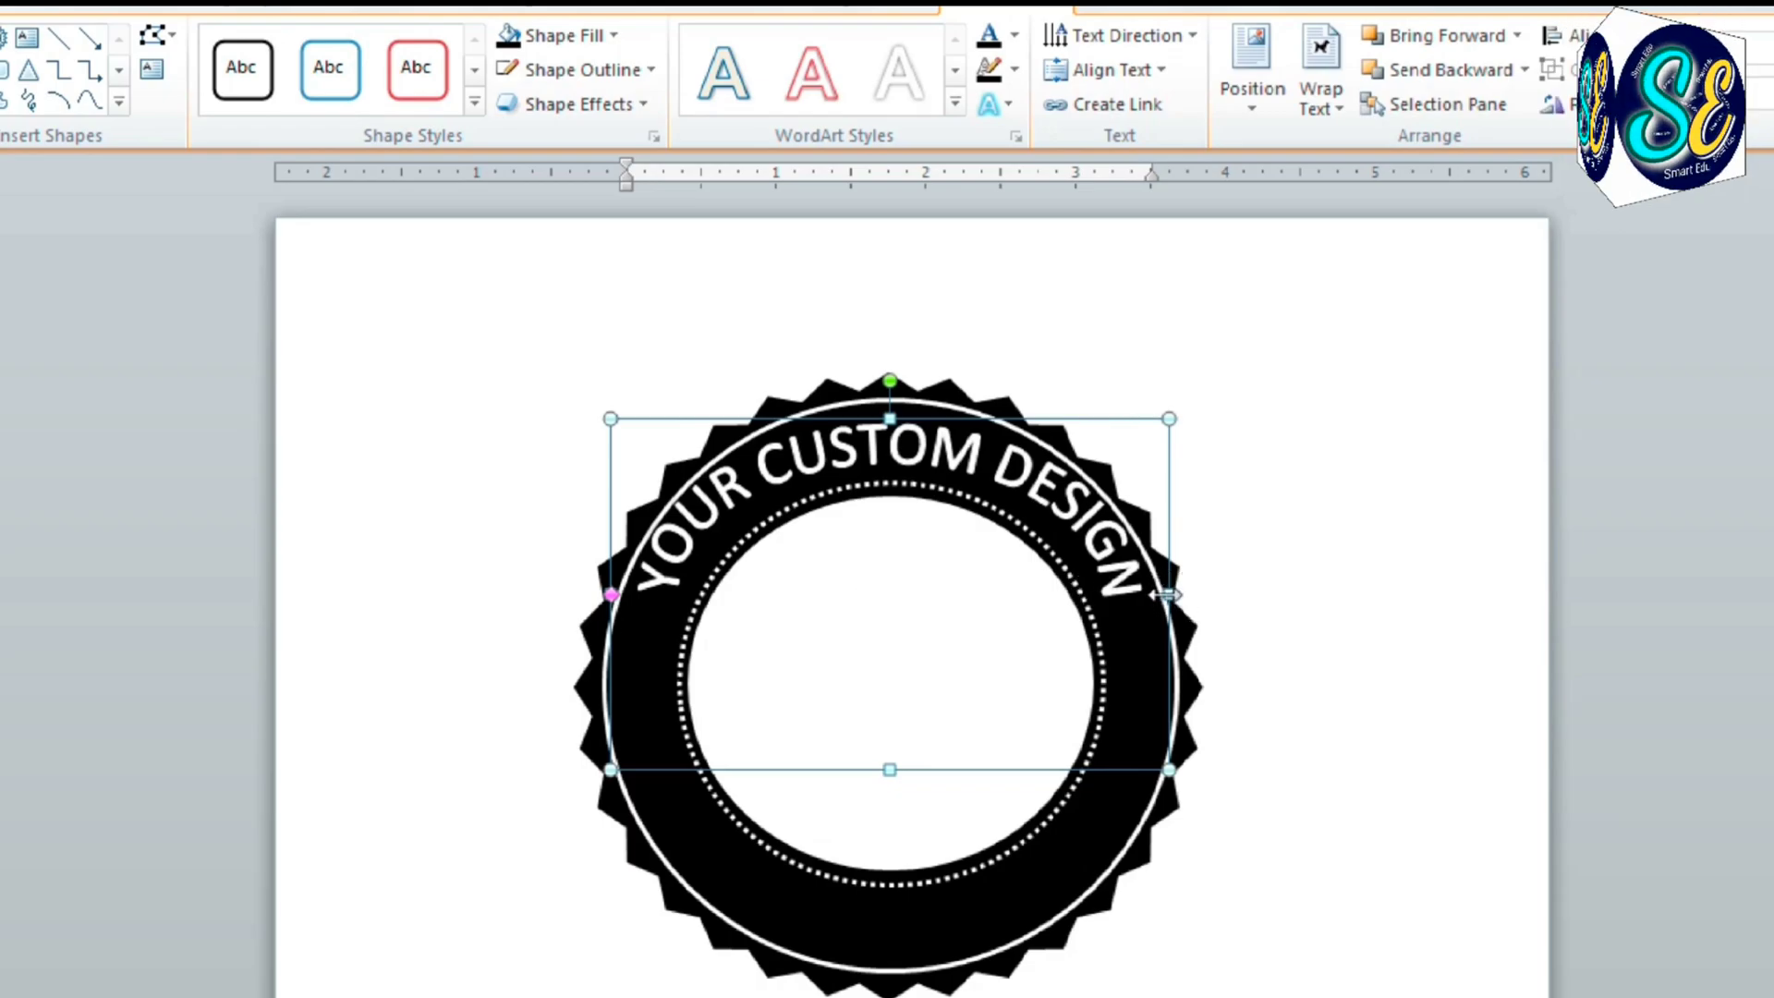
{"action": "left_click_drag", "start_coordinate": [1167, 594], "coordinate": [1155, 596]}
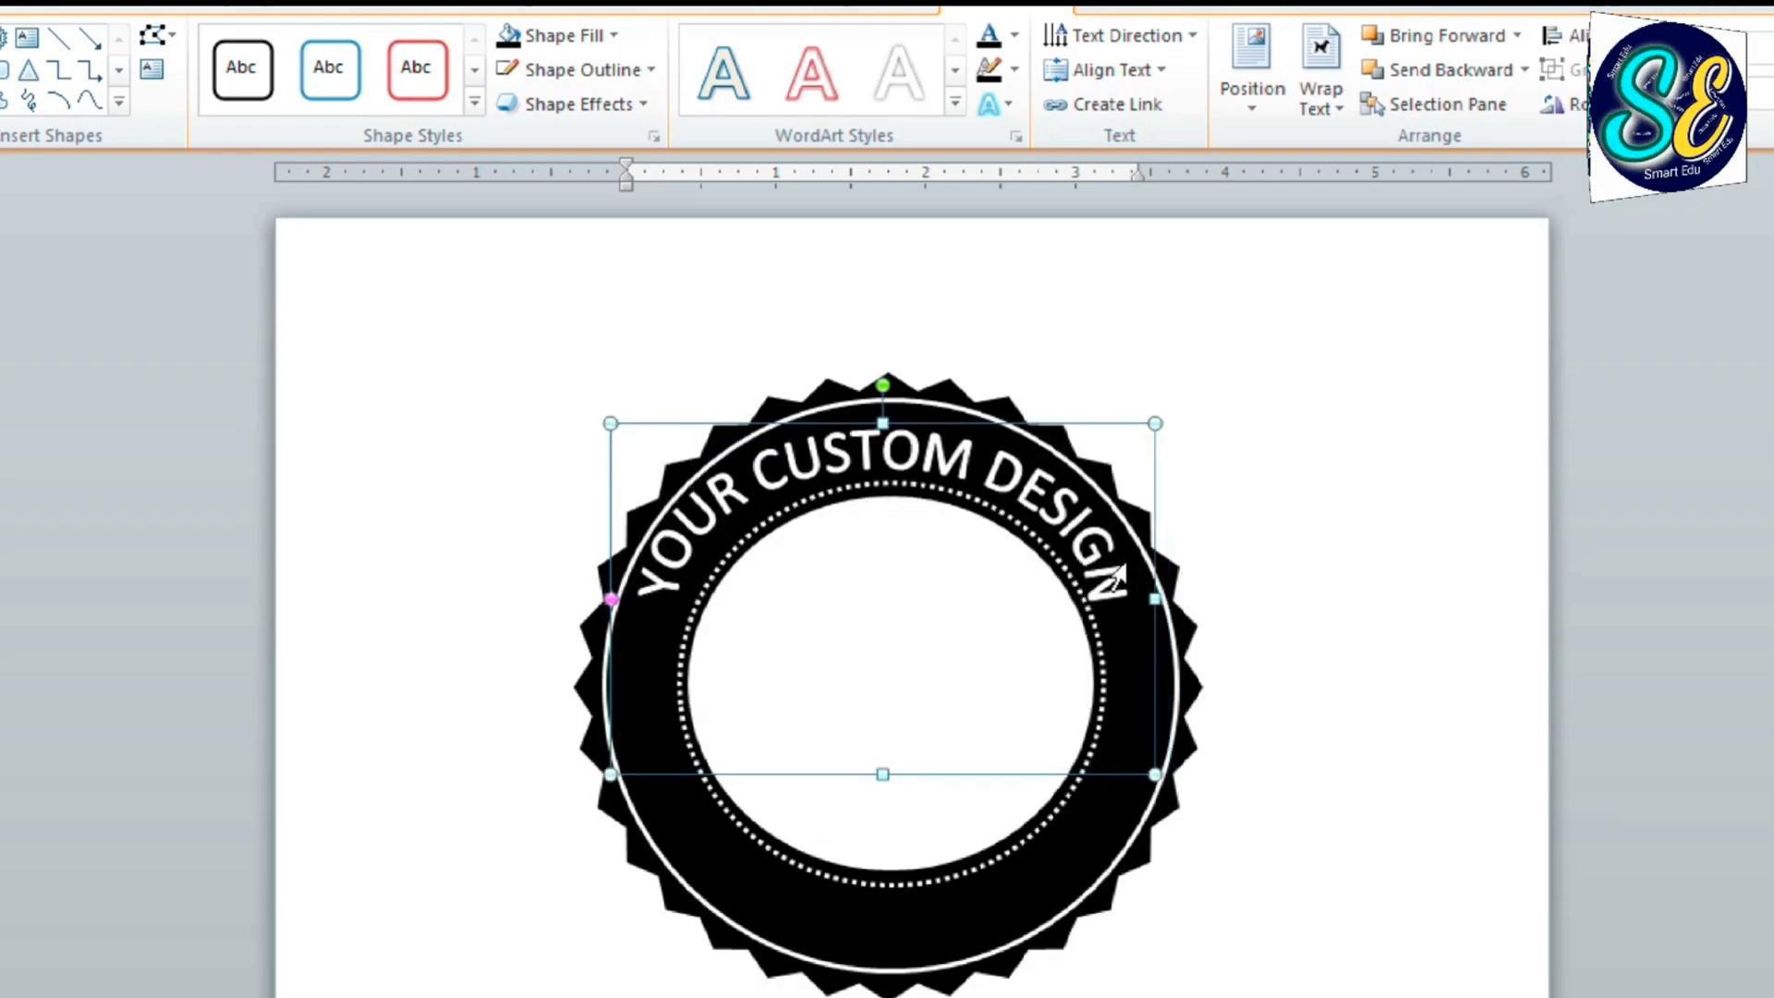
Set the YOUR CUSTOM DESIGN text in Lucida Handwriting and colour it yellow
{"action": "left_click_drag", "start_coordinate": [957, 473], "coordinate": [903, 594]}
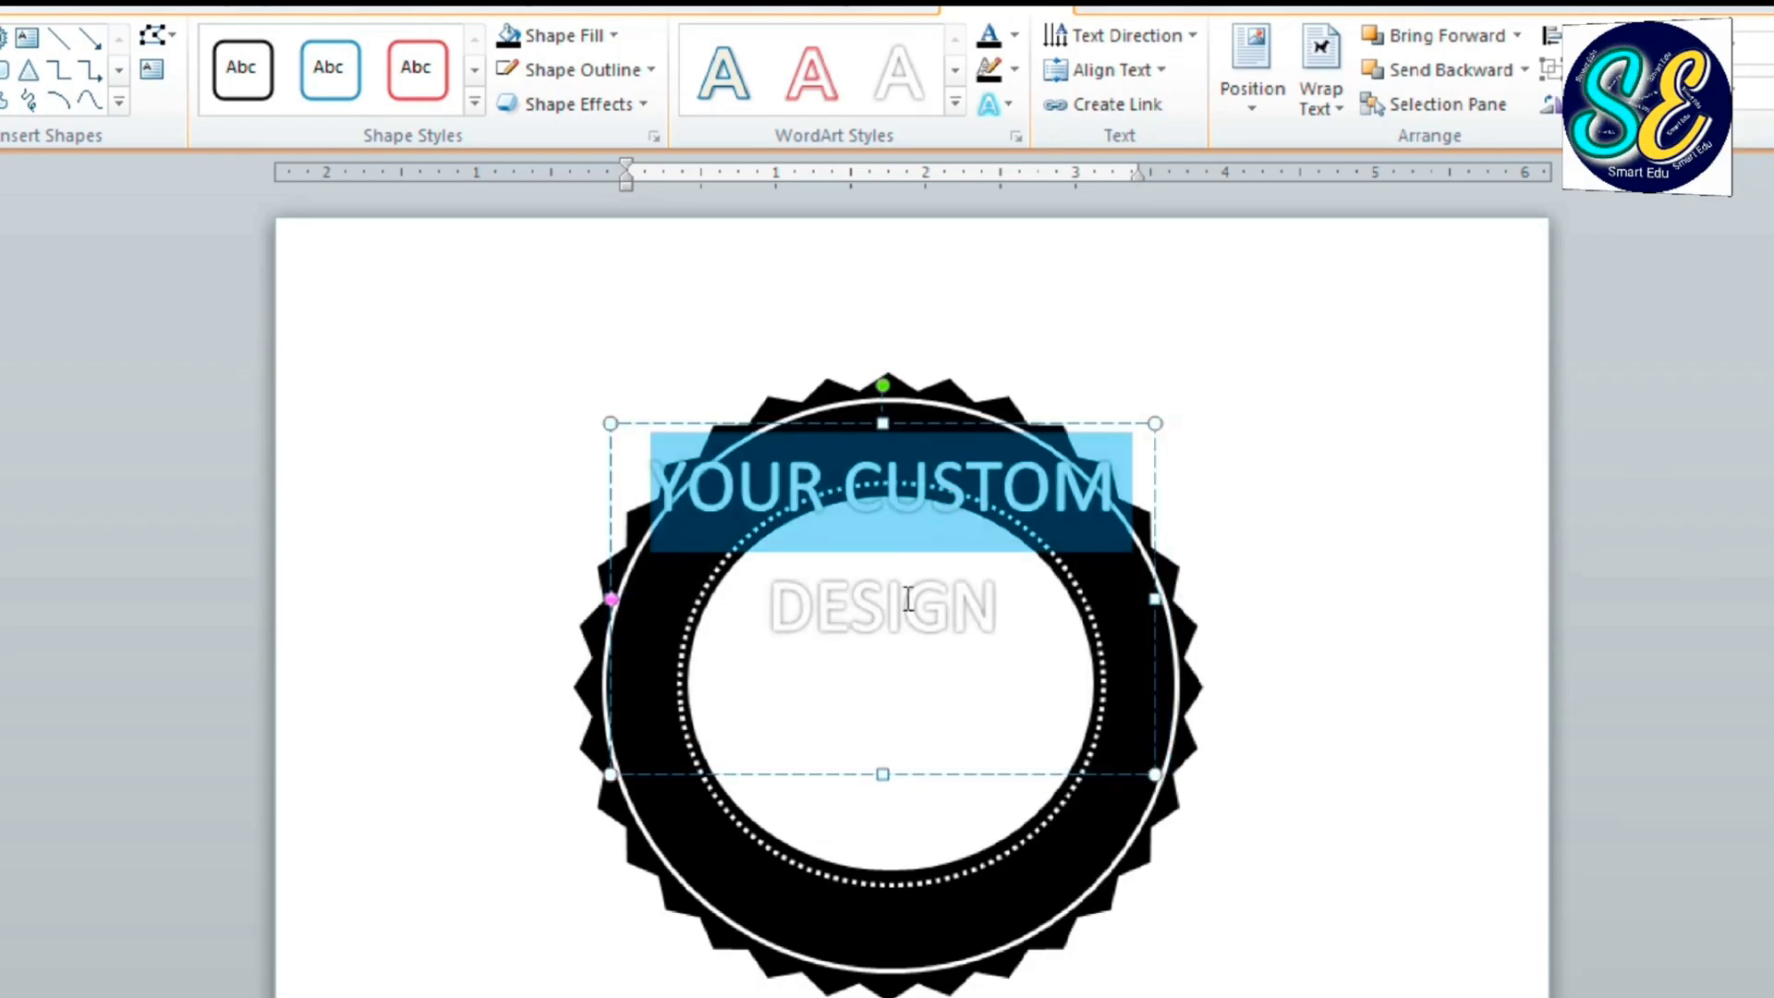
{"action": "left_click", "coordinate": [292, 50]}
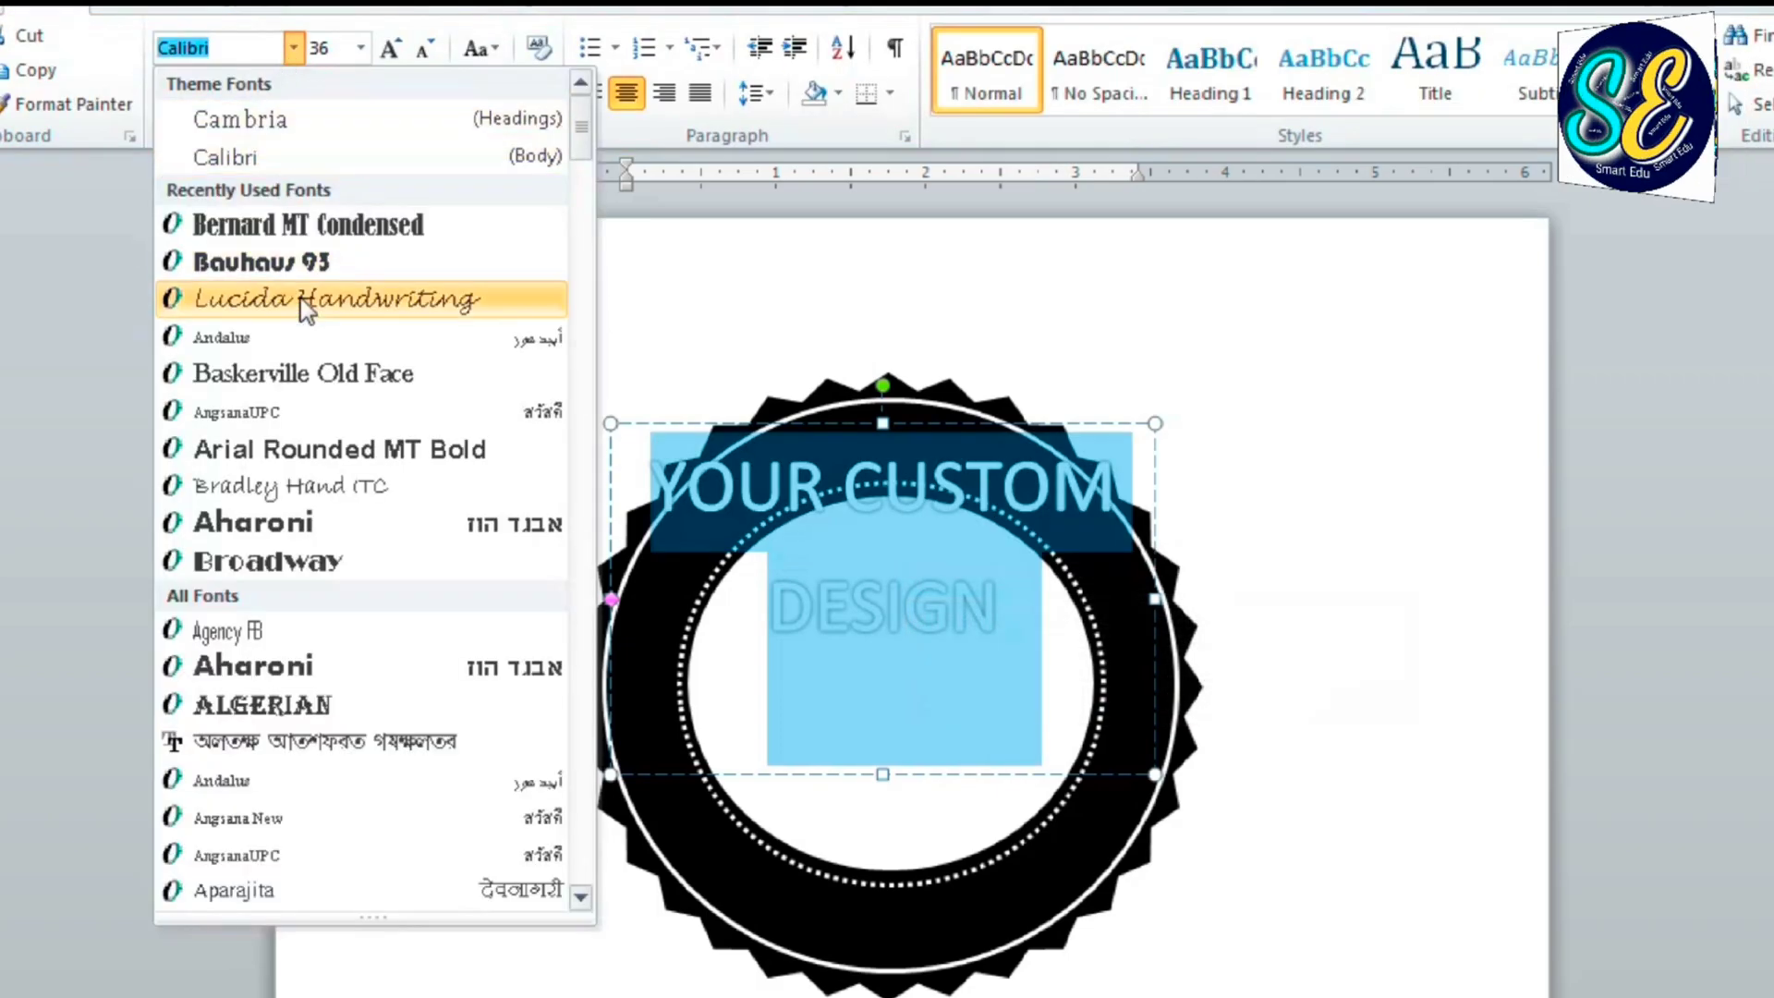
{"action": "left_click", "coordinate": [300, 303]}
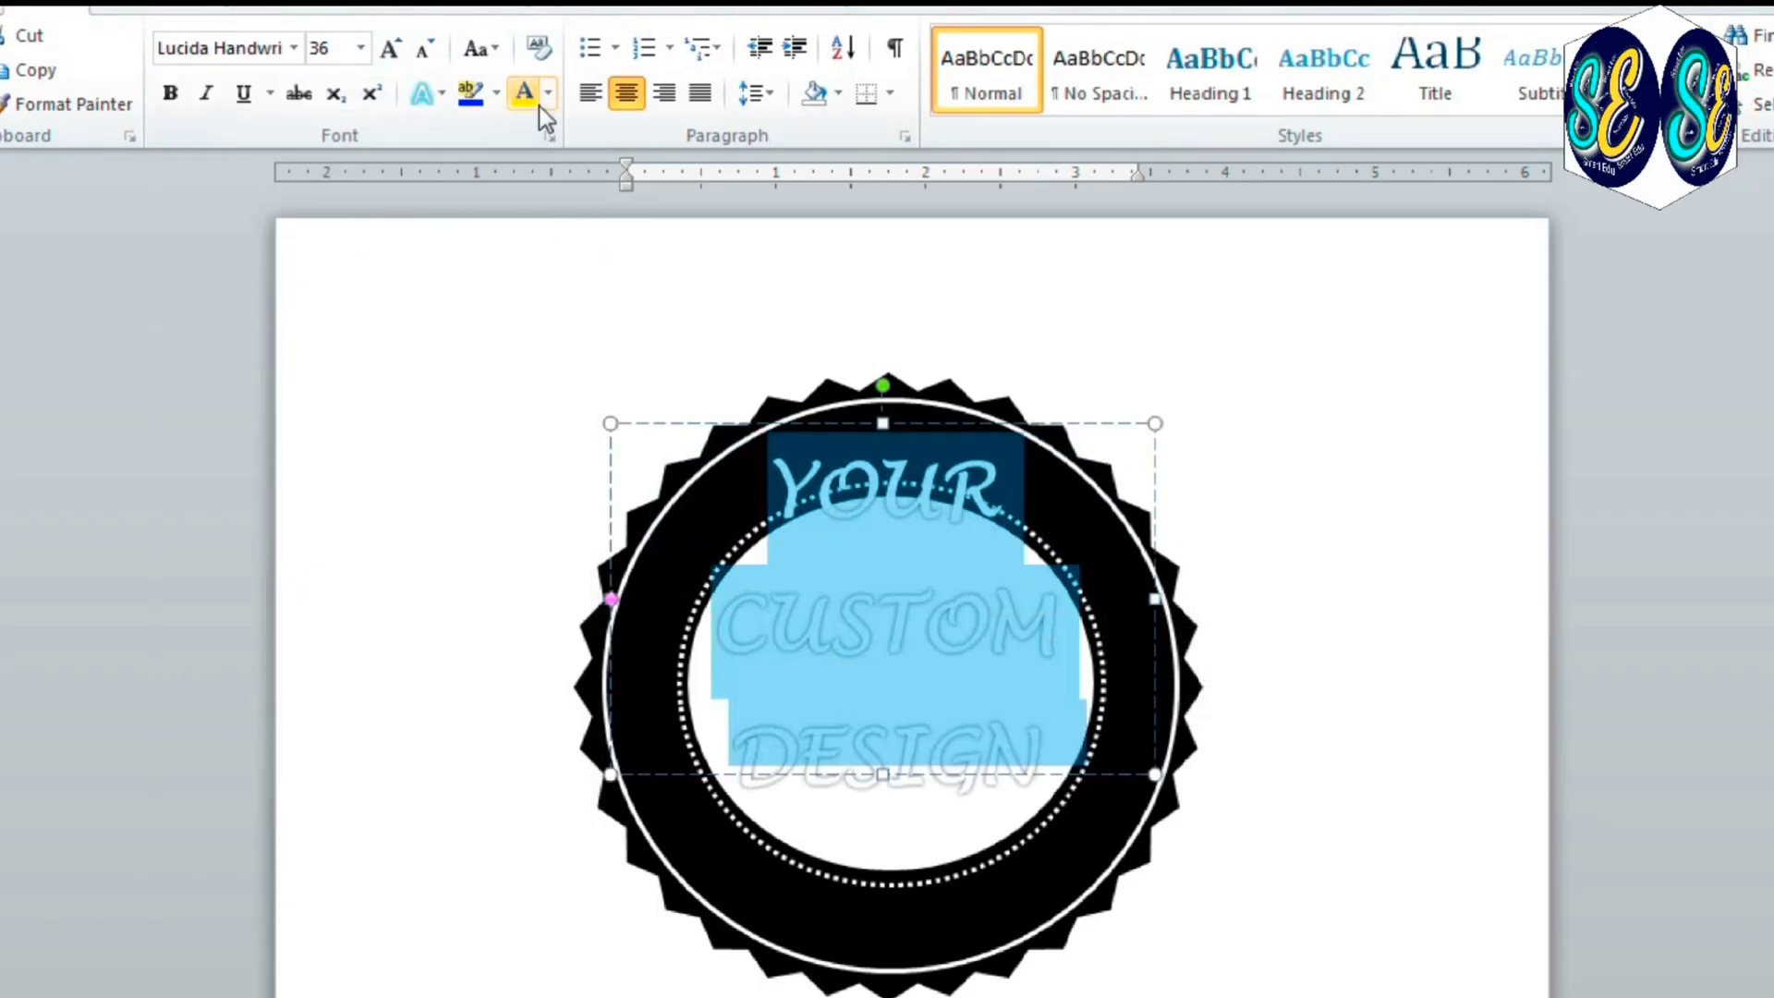
{"action": "left_click", "coordinate": [547, 92]}
{"action": "left_click", "coordinate": [601, 357]}
{"action": "left_click", "coordinate": [1397, 404]}
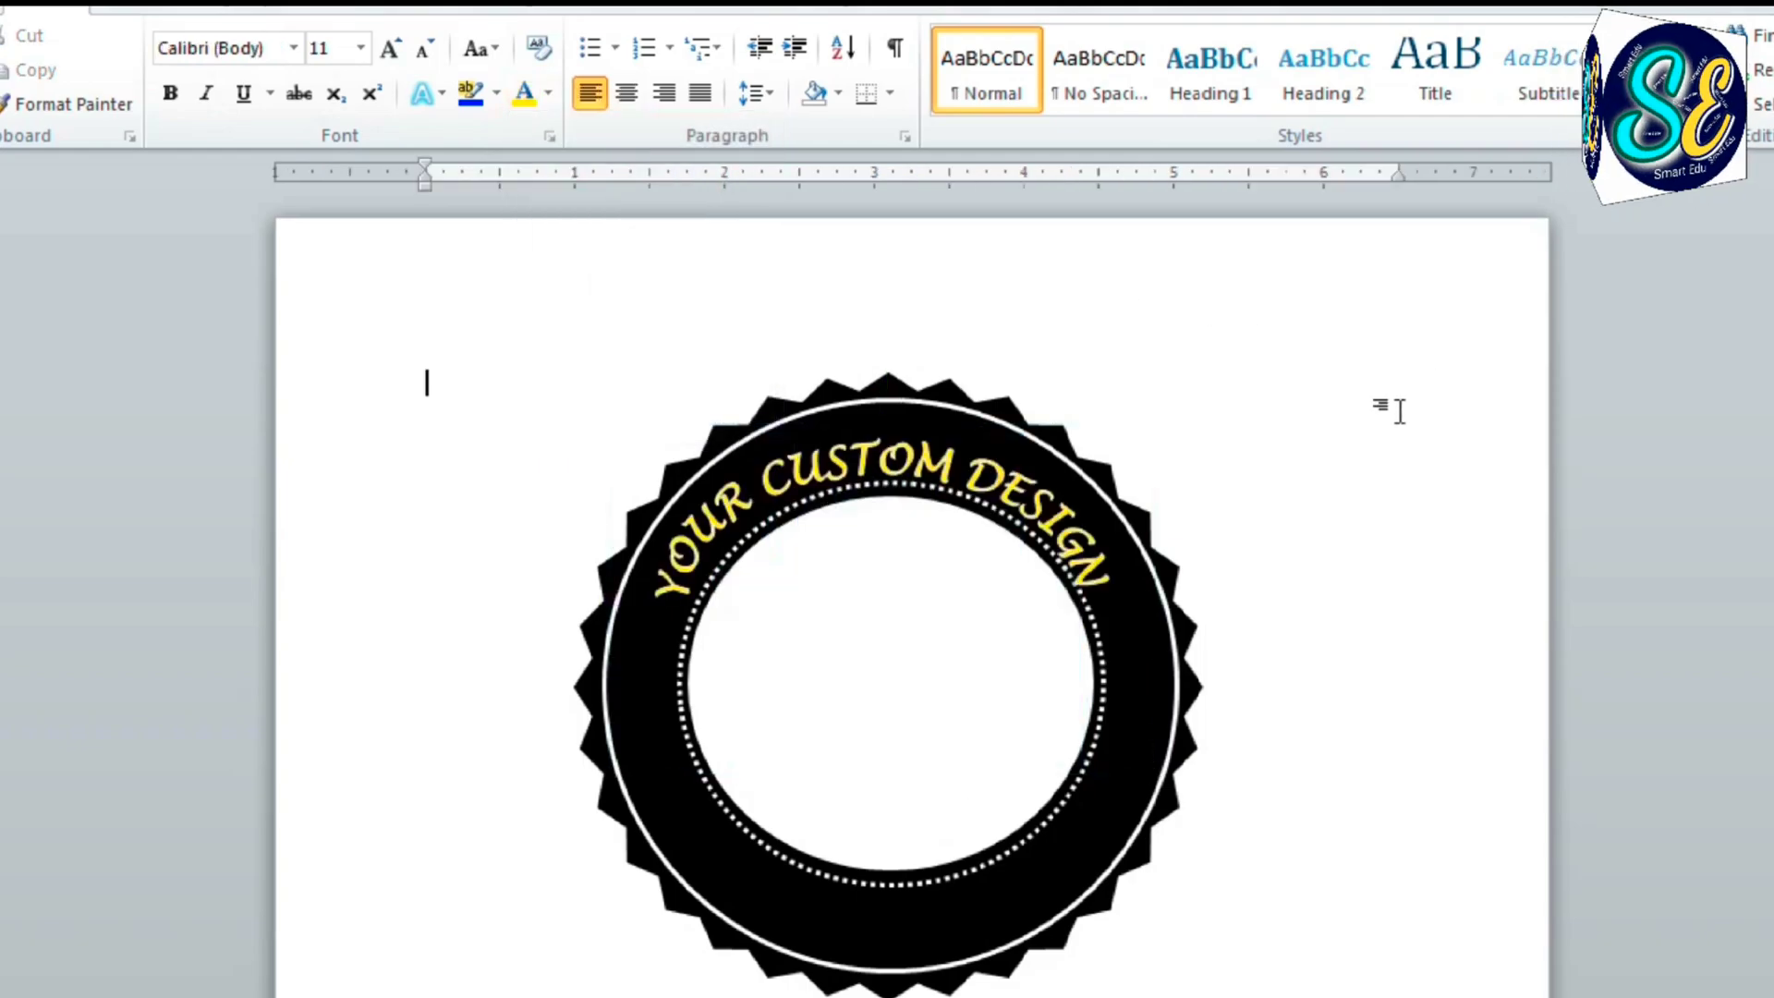
Widen the yellow arched text to about 3.8 in so it follows the black ring evenly on both sides
{"action": "double_click", "coordinate": [1005, 511]}
{"action": "left_click", "coordinate": [1153, 596]}
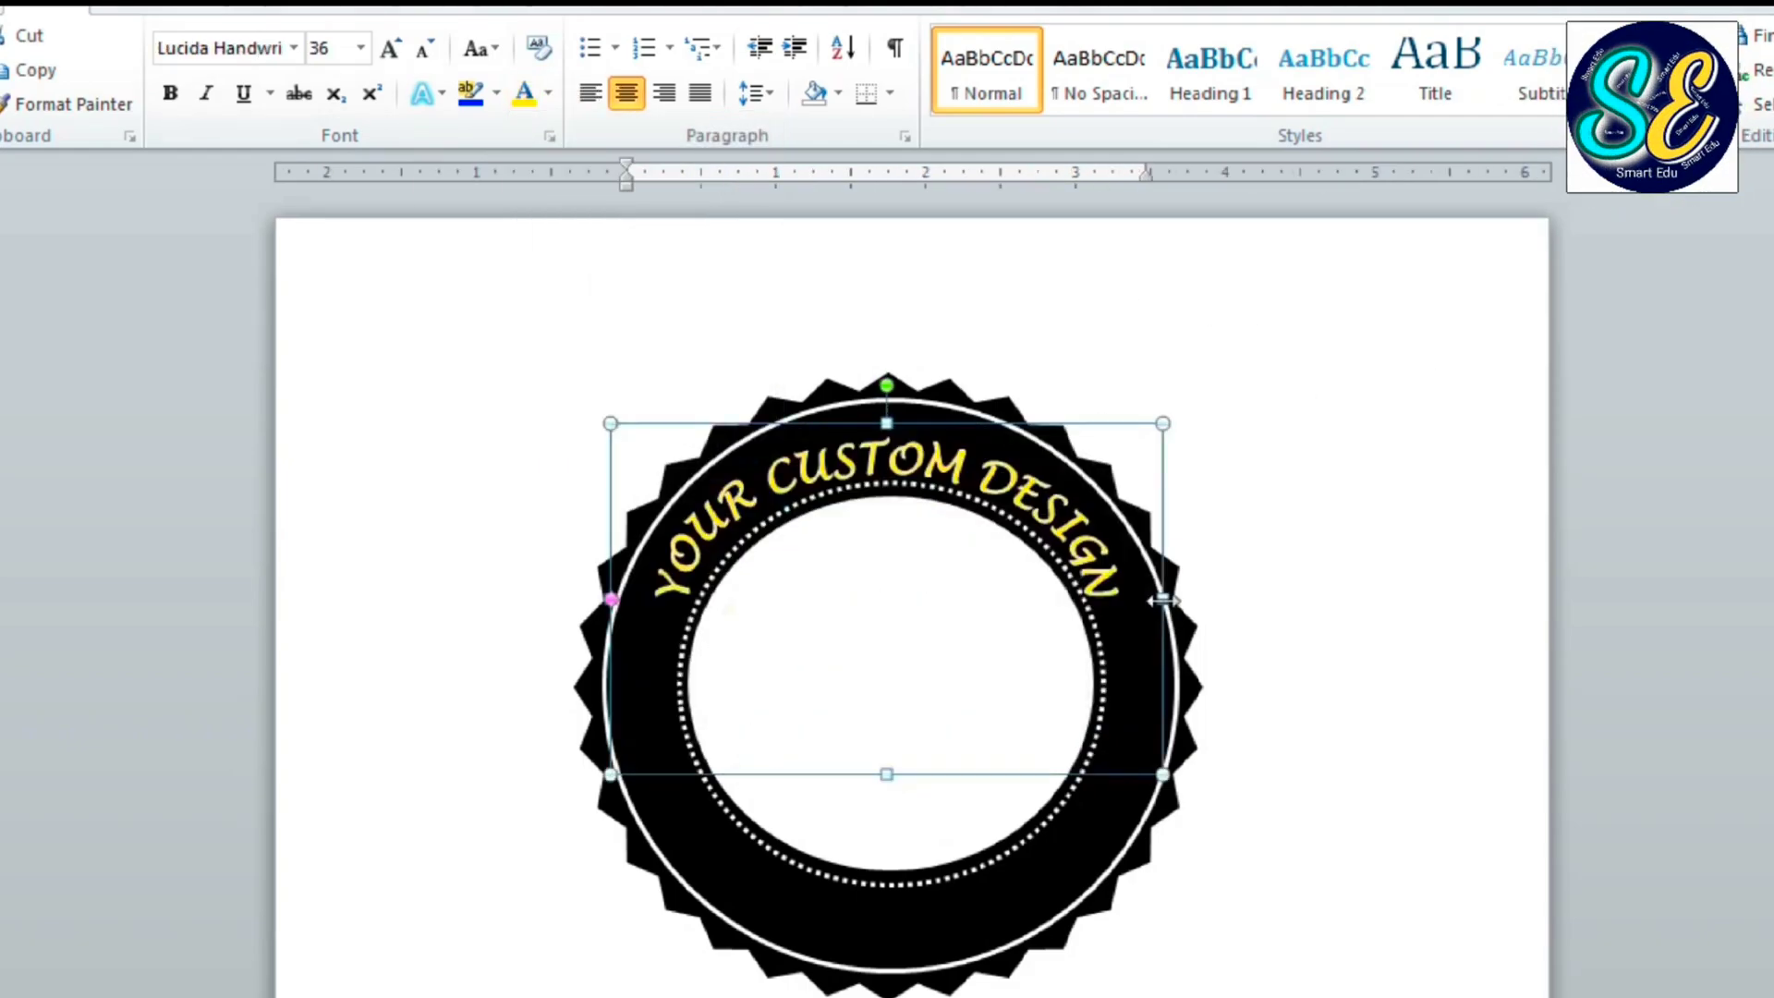
{"action": "left_click_drag", "start_coordinate": [1163, 599], "coordinate": [1177, 601]}
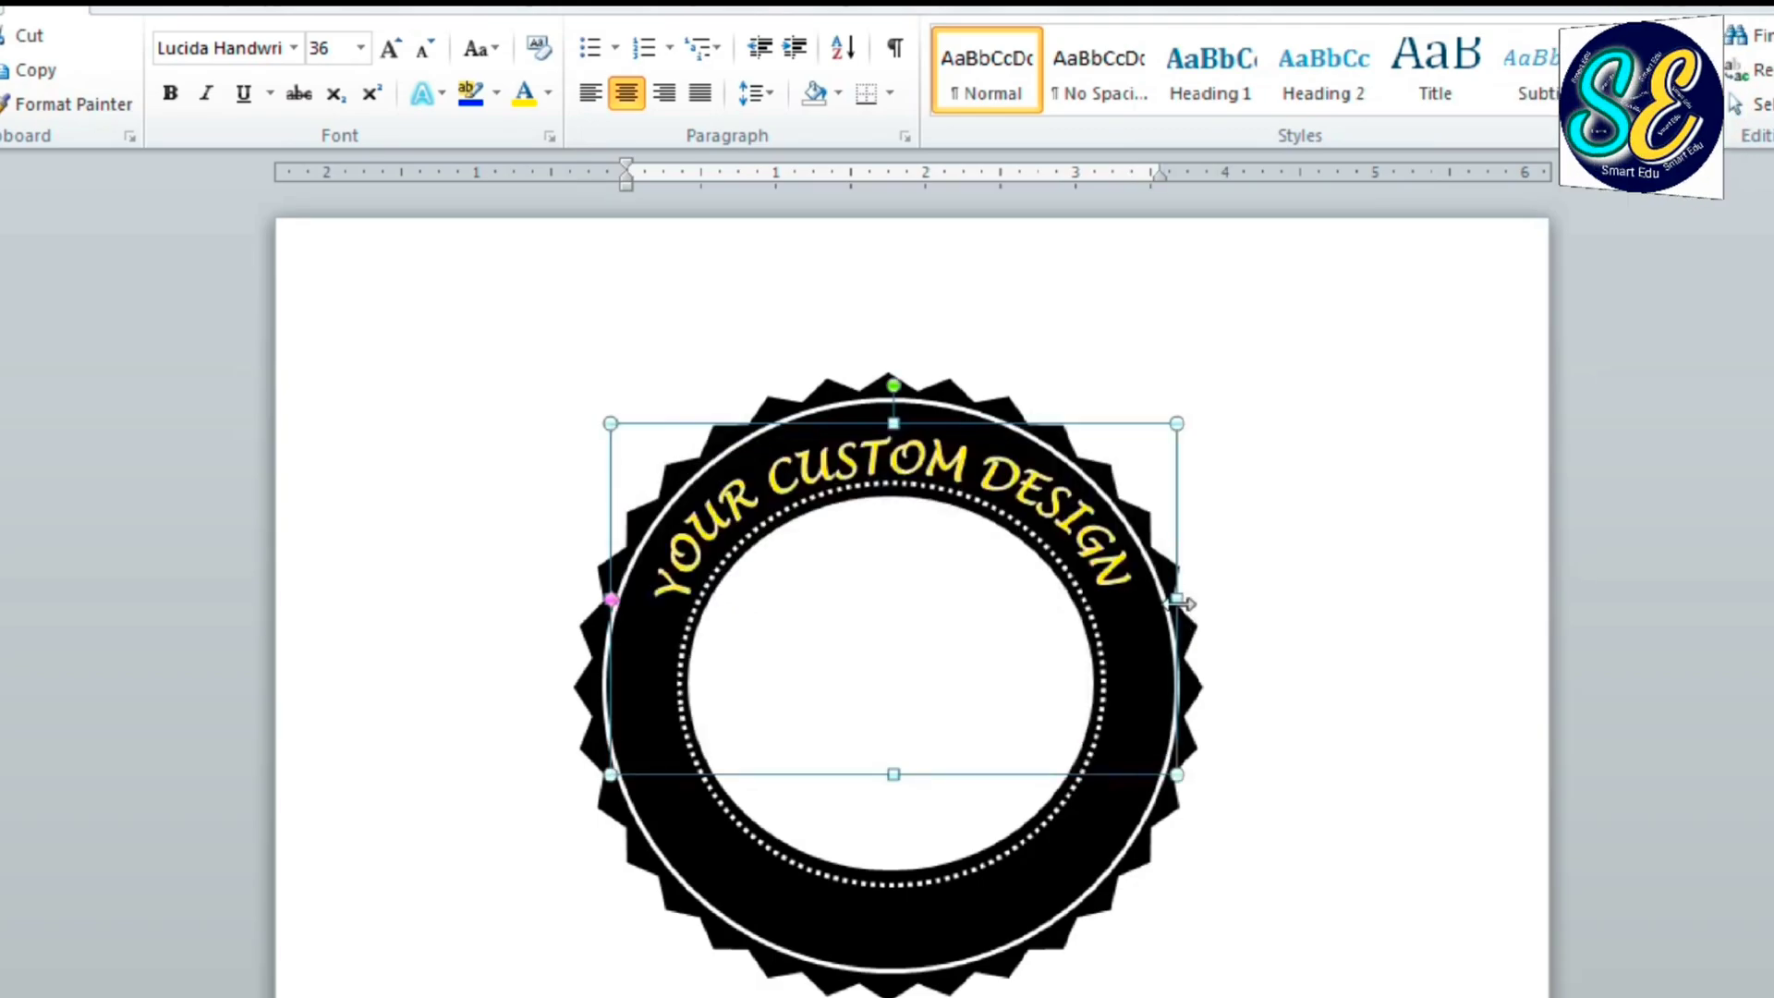
{"action": "left_click", "coordinate": [1365, 533]}
Insert a second WordArt in the solid orange style with the text YOUR GREAT LOGO DESIGNS
{"action": "left_click", "coordinate": [140, 13]}
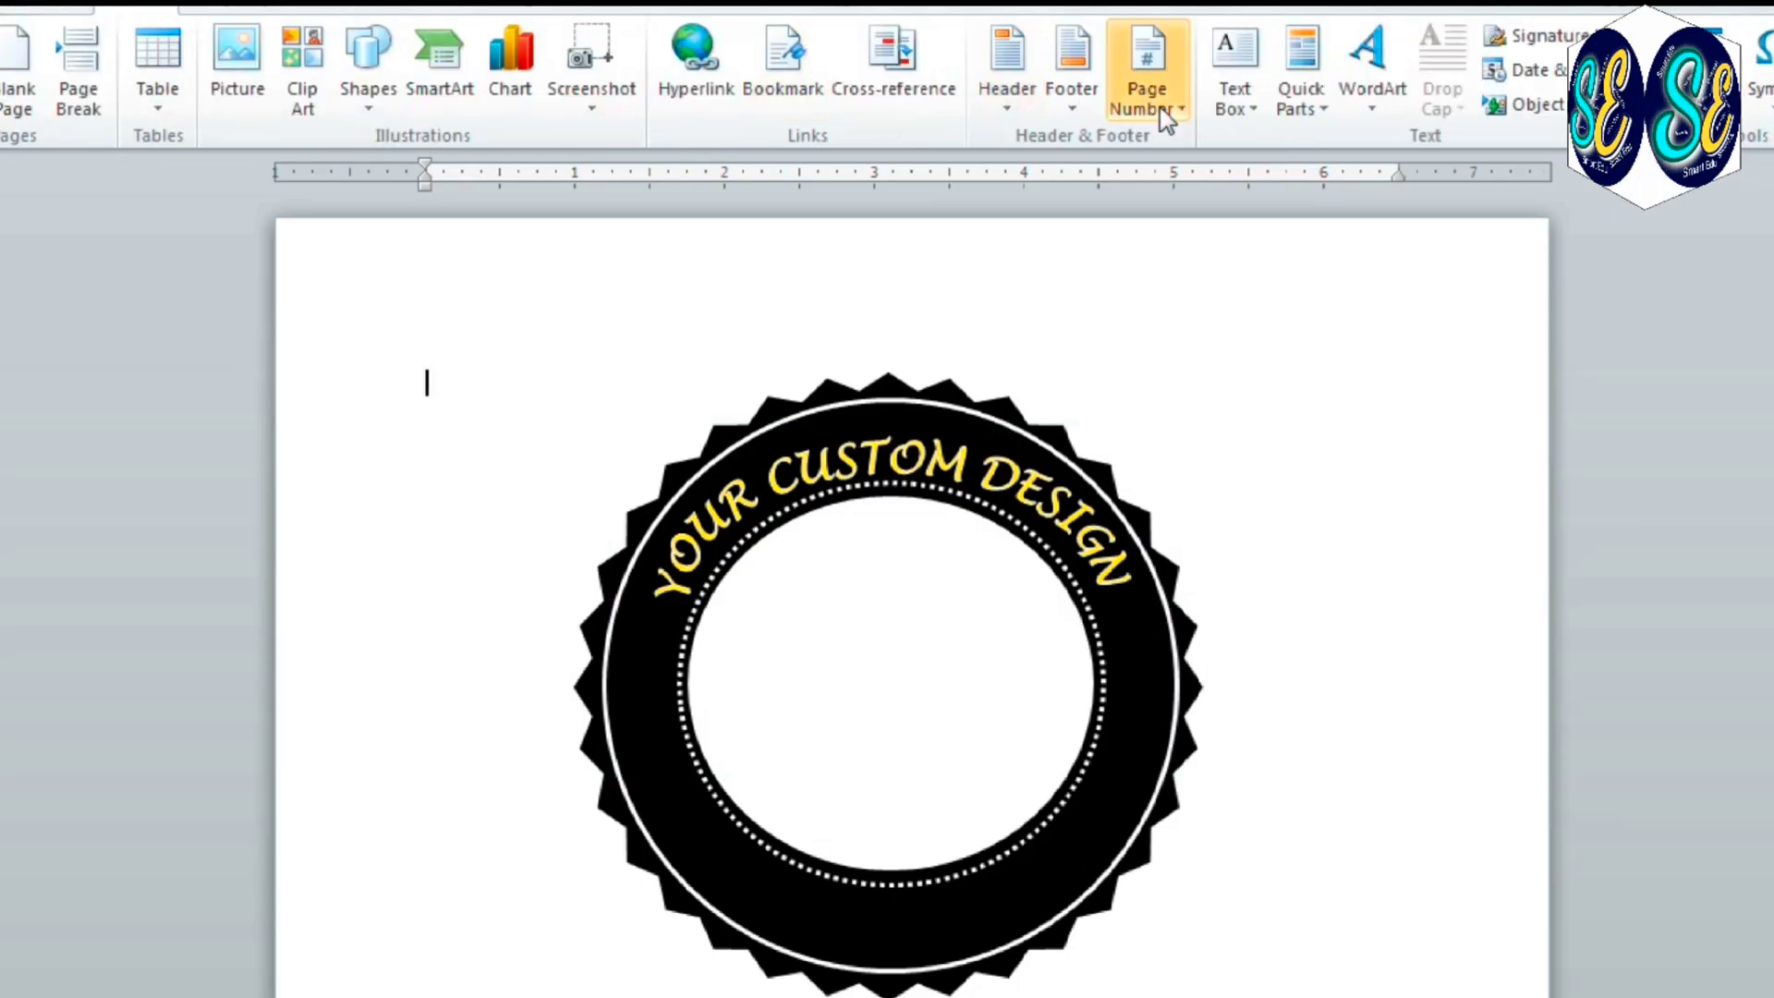
{"action": "left_click", "coordinate": [1371, 64]}
{"action": "left_click", "coordinate": [1475, 430]}
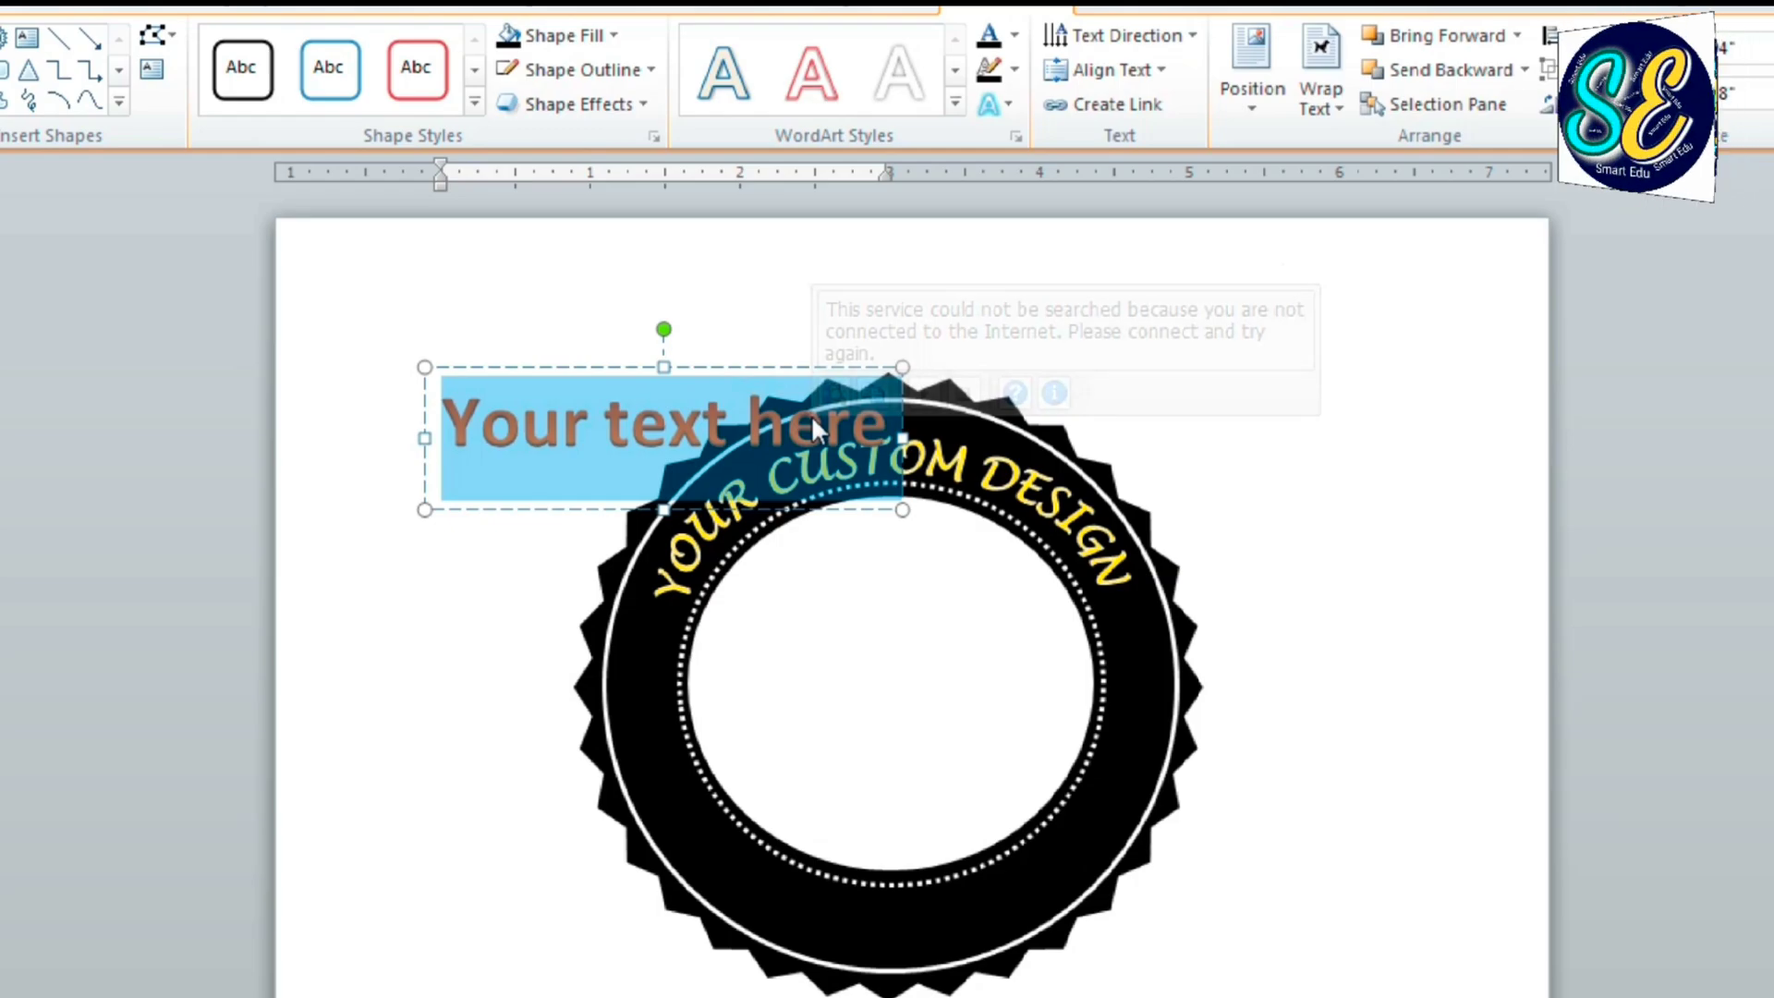
{"action": "type", "text": "y"}
{"action": "key", "text": "BackSpace"}
{"action": "type", "text": "YOUR G"}
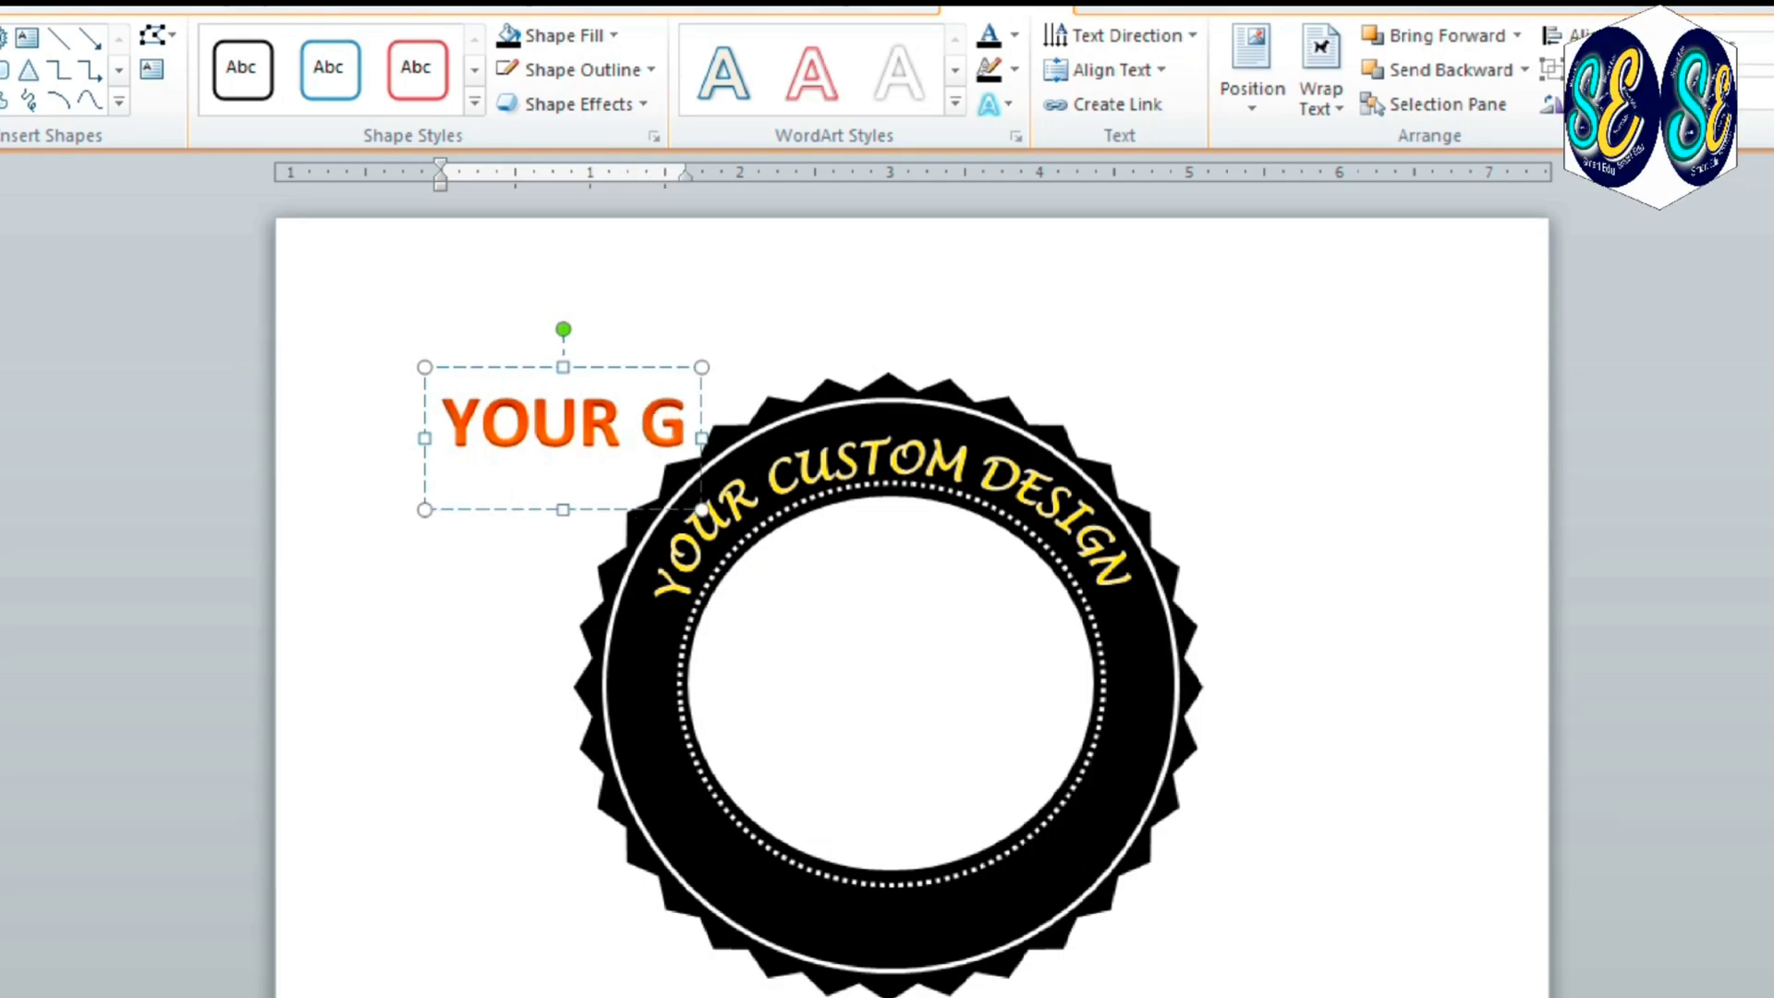
{"action": "type", "text": "REAT"}
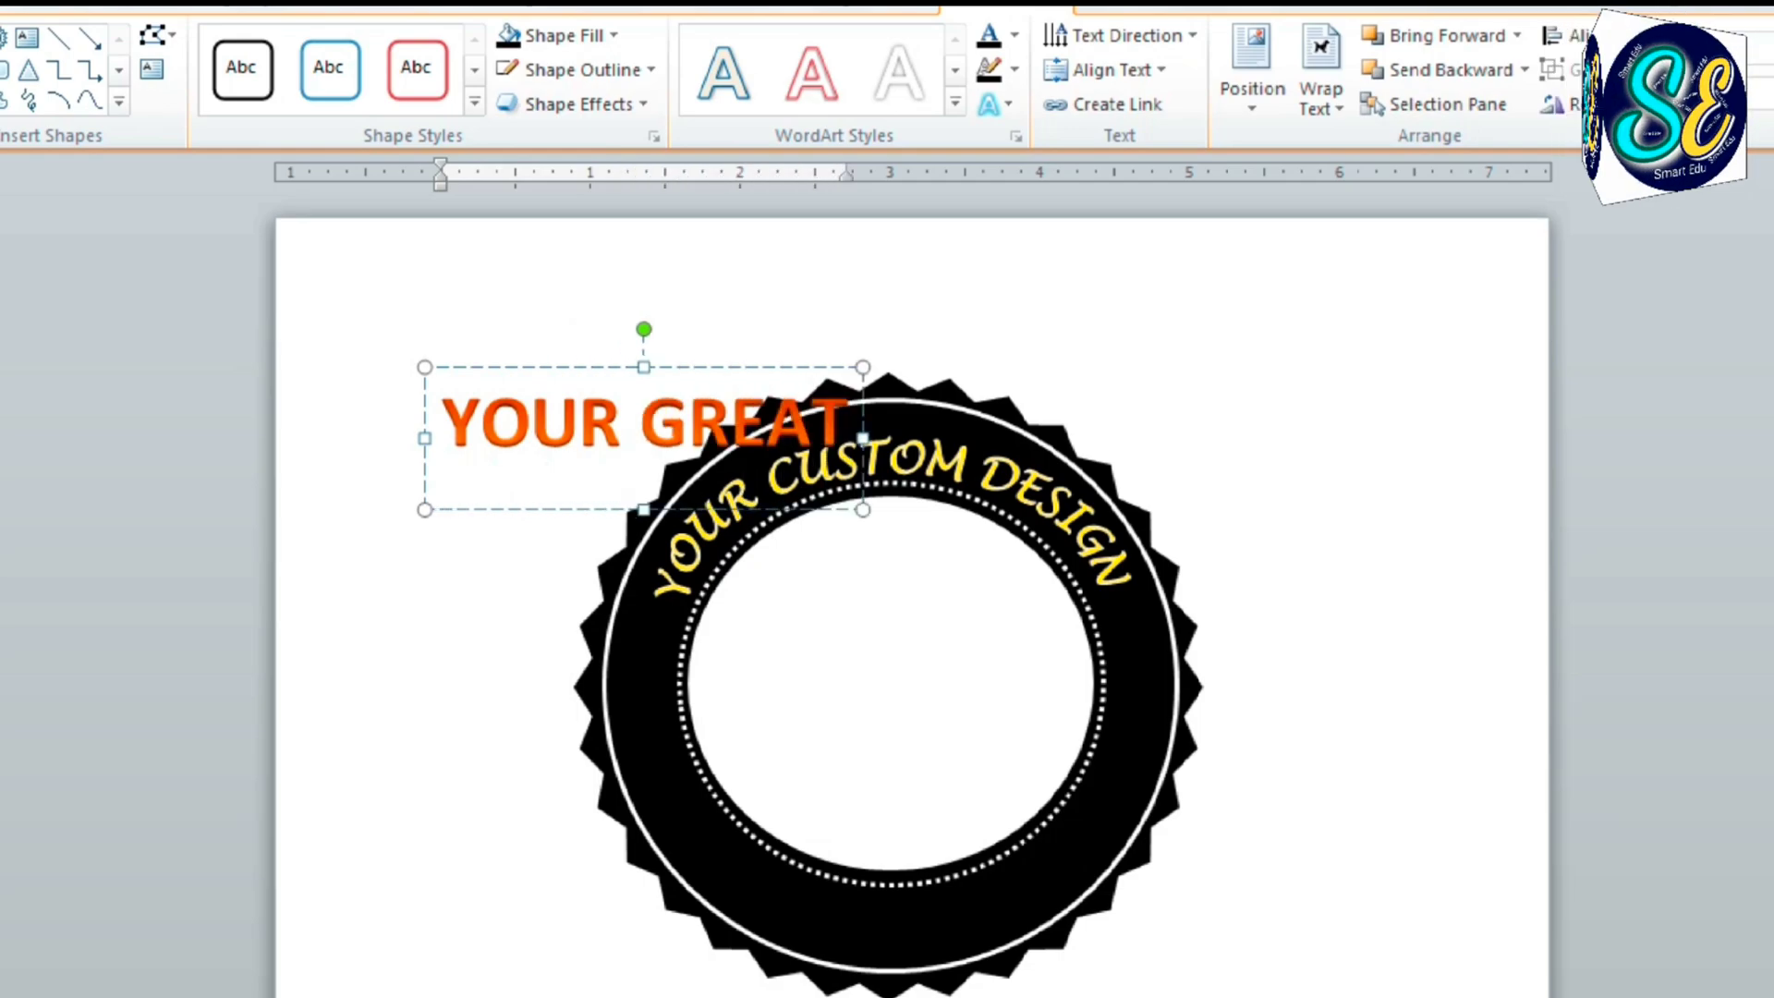
{"action": "type", "text": " LOGO DE"}
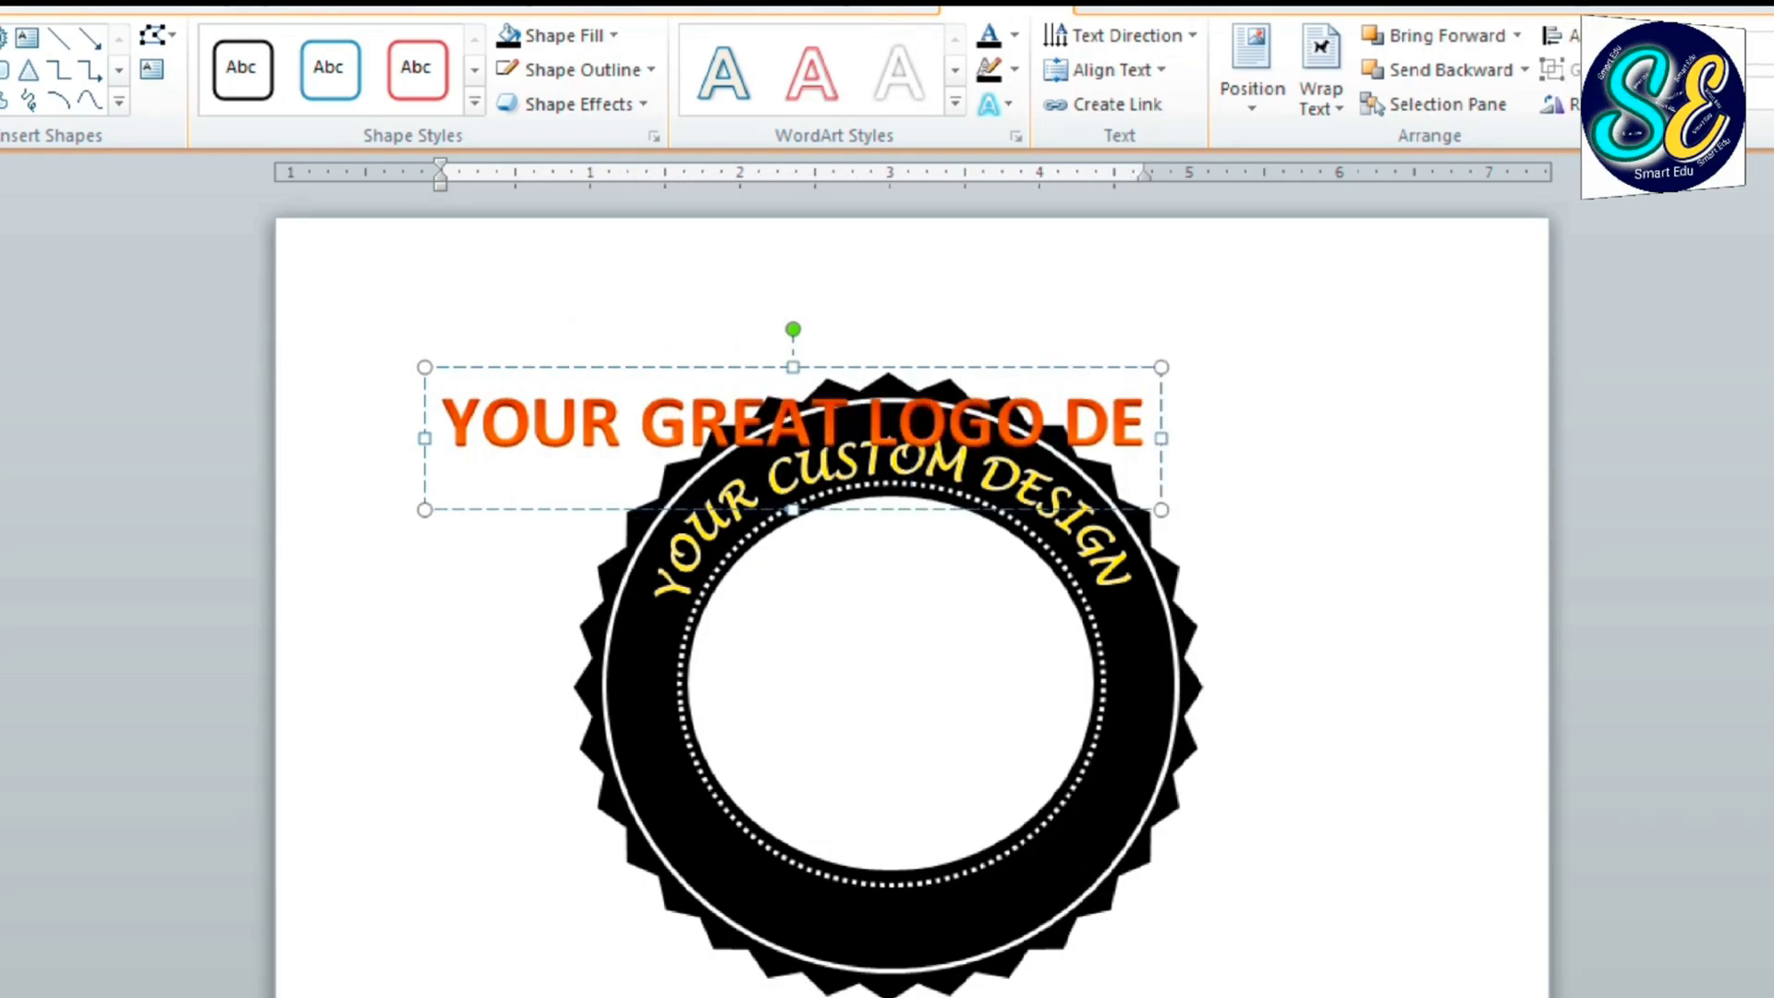
{"action": "type", "text": "SIGNS"}
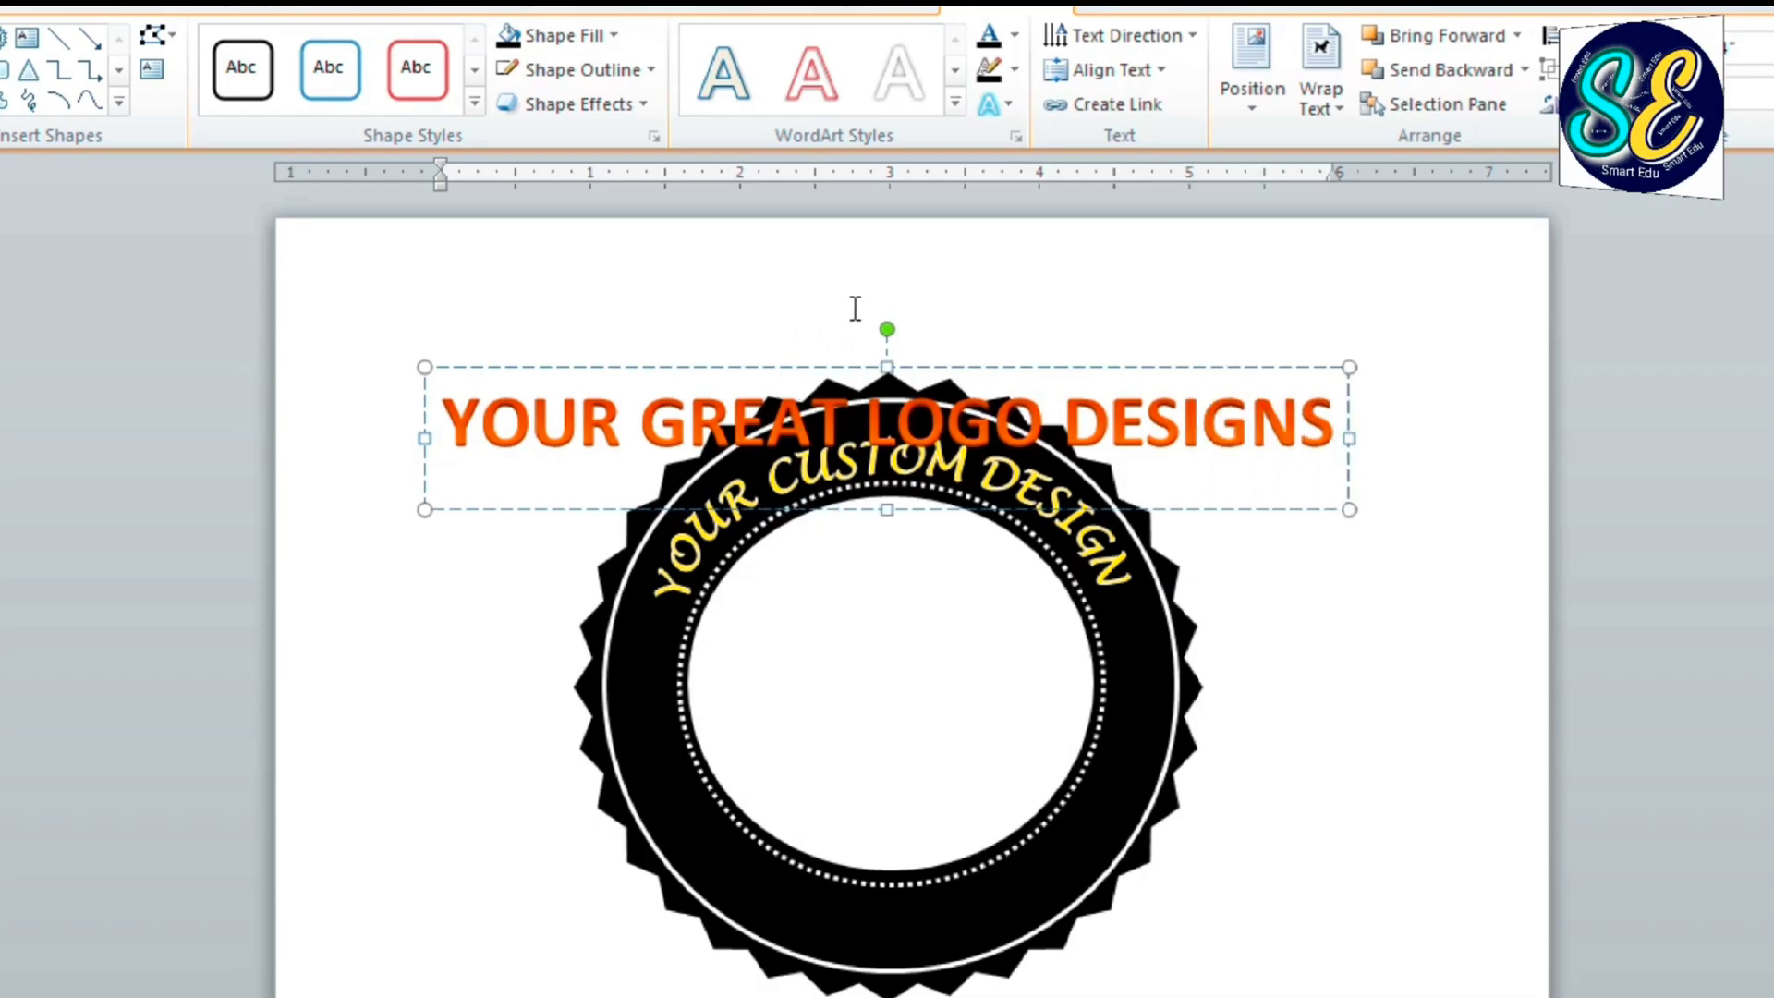
Bend the YOUR GREAT LOGO DESIGNS text along the downward-arching follow path and stretch it to about 2.35 in high
{"action": "key", "text": "ctrl+a"}
{"action": "left_click", "coordinate": [1012, 104]}
{"action": "mouse_move", "coordinate": [1029, 496]}
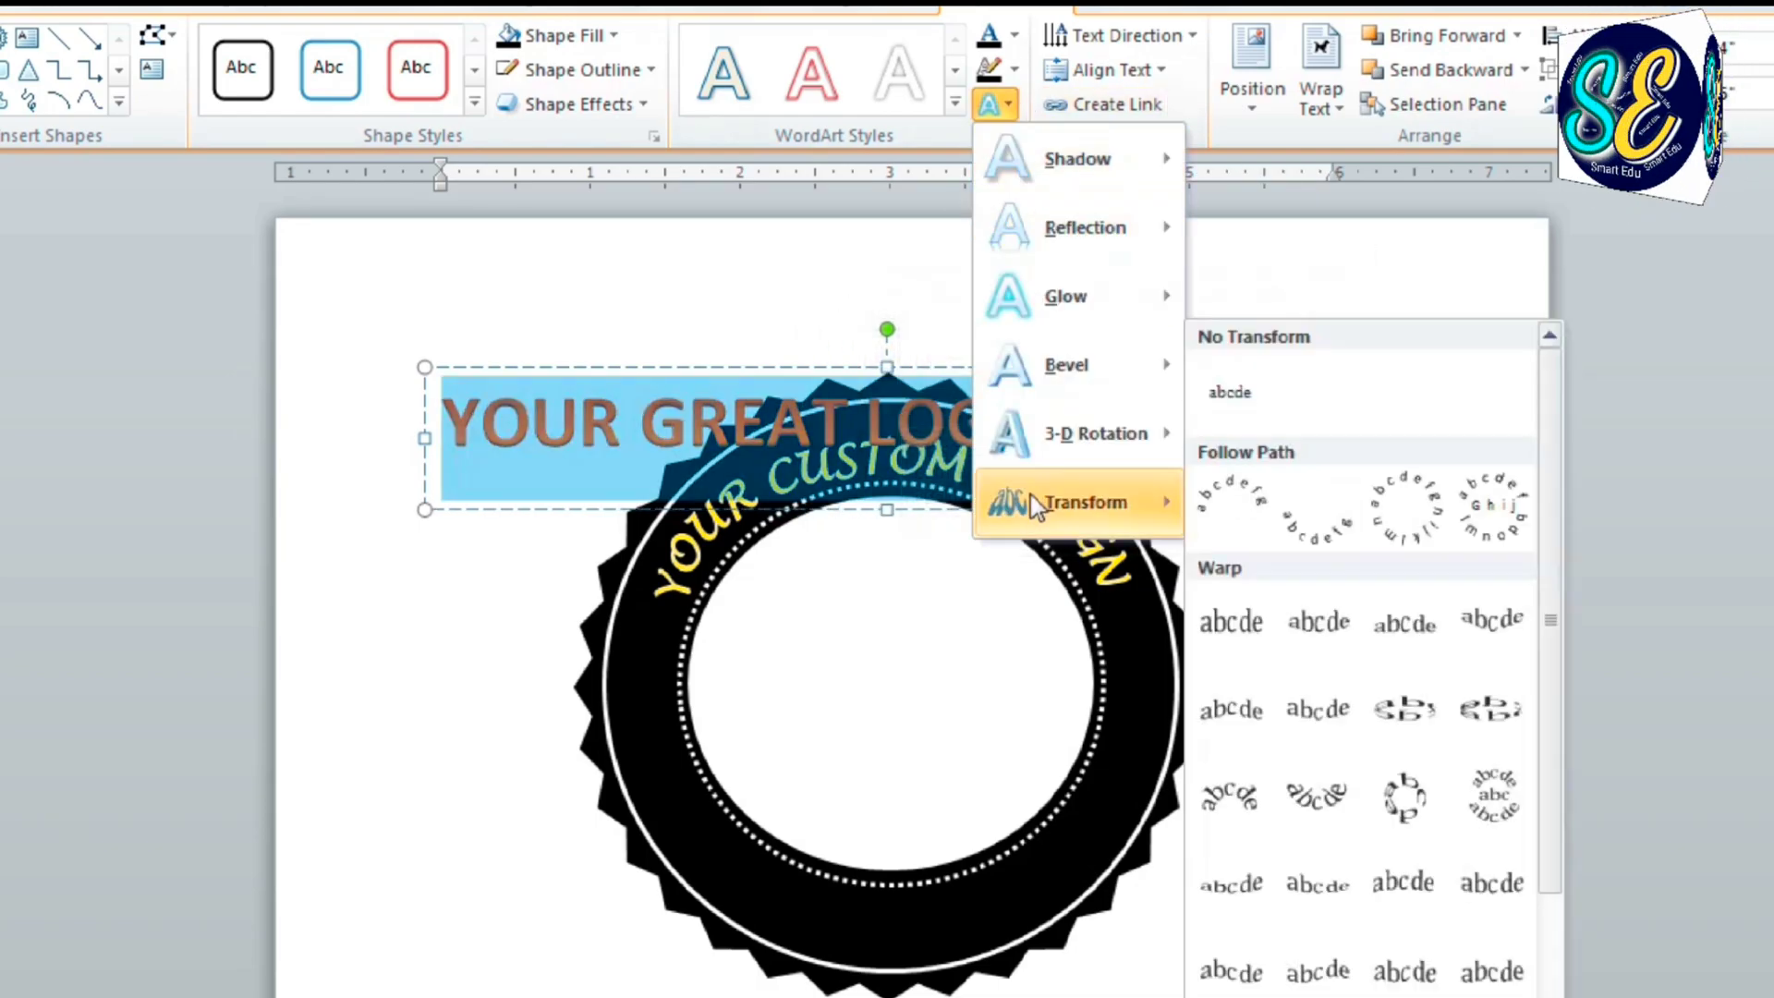
{"action": "left_click", "coordinate": [1319, 508]}
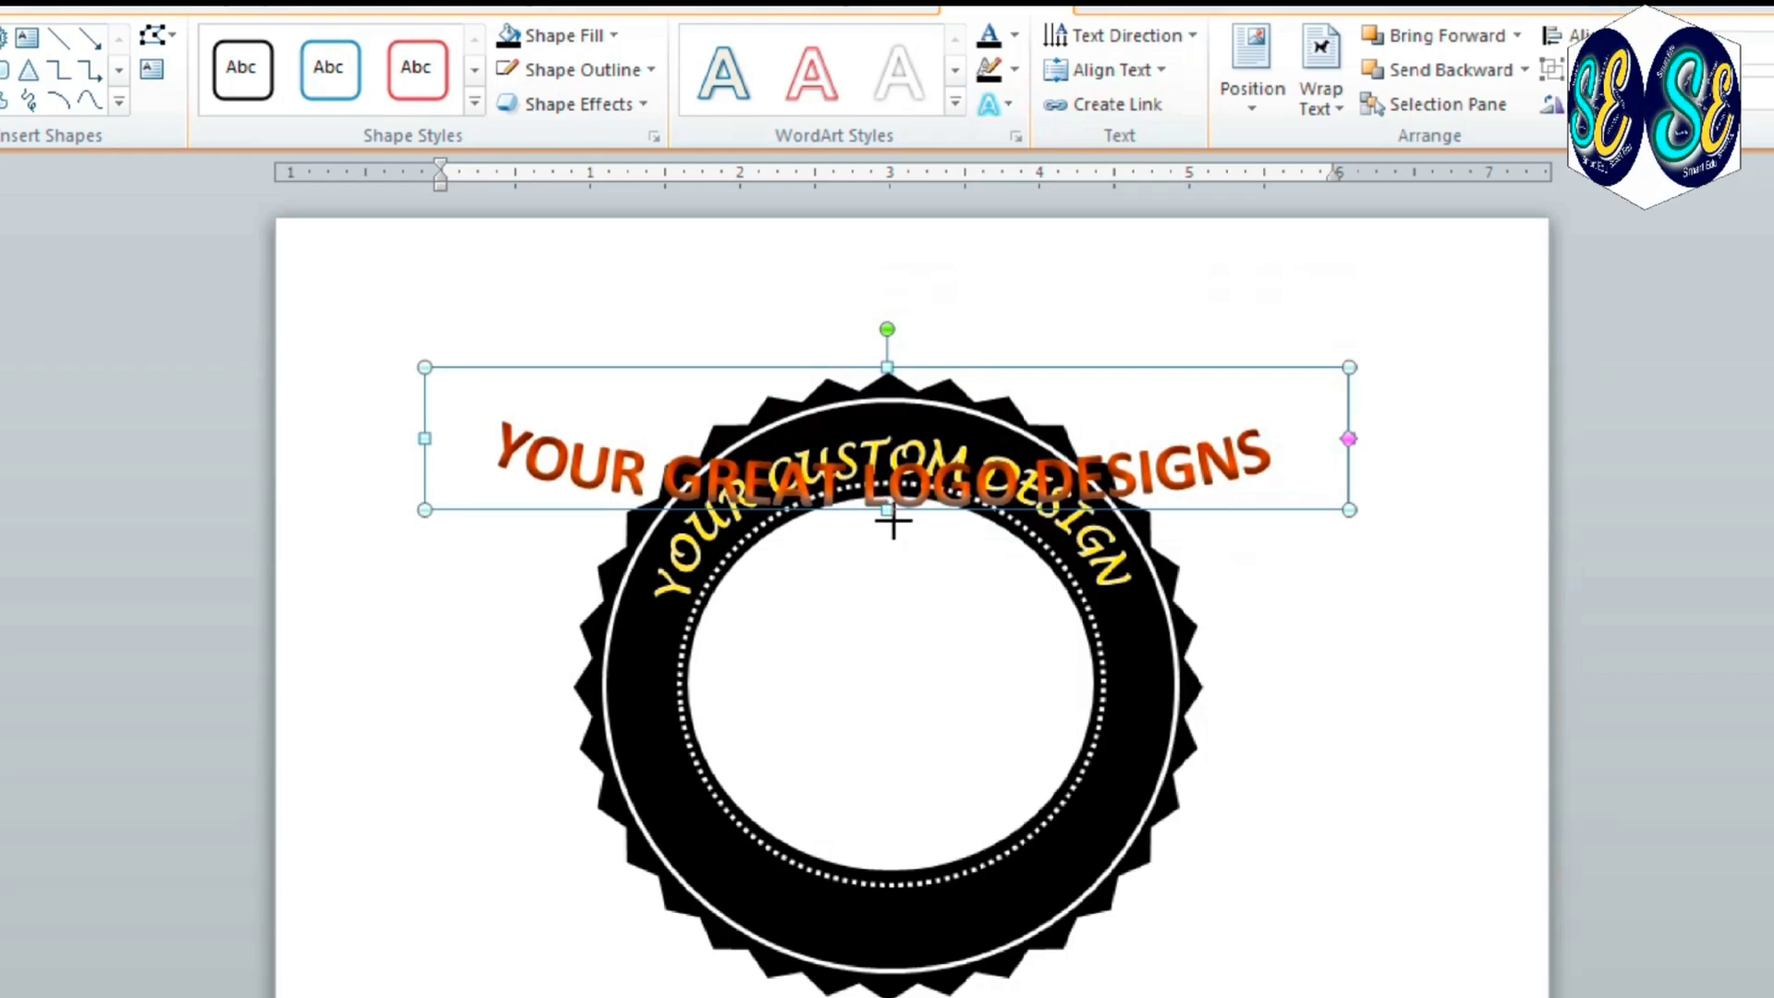
{"action": "left_click_drag", "start_coordinate": [887, 511], "coordinate": [887, 722]}
{"action": "key", "text": "Escape"}
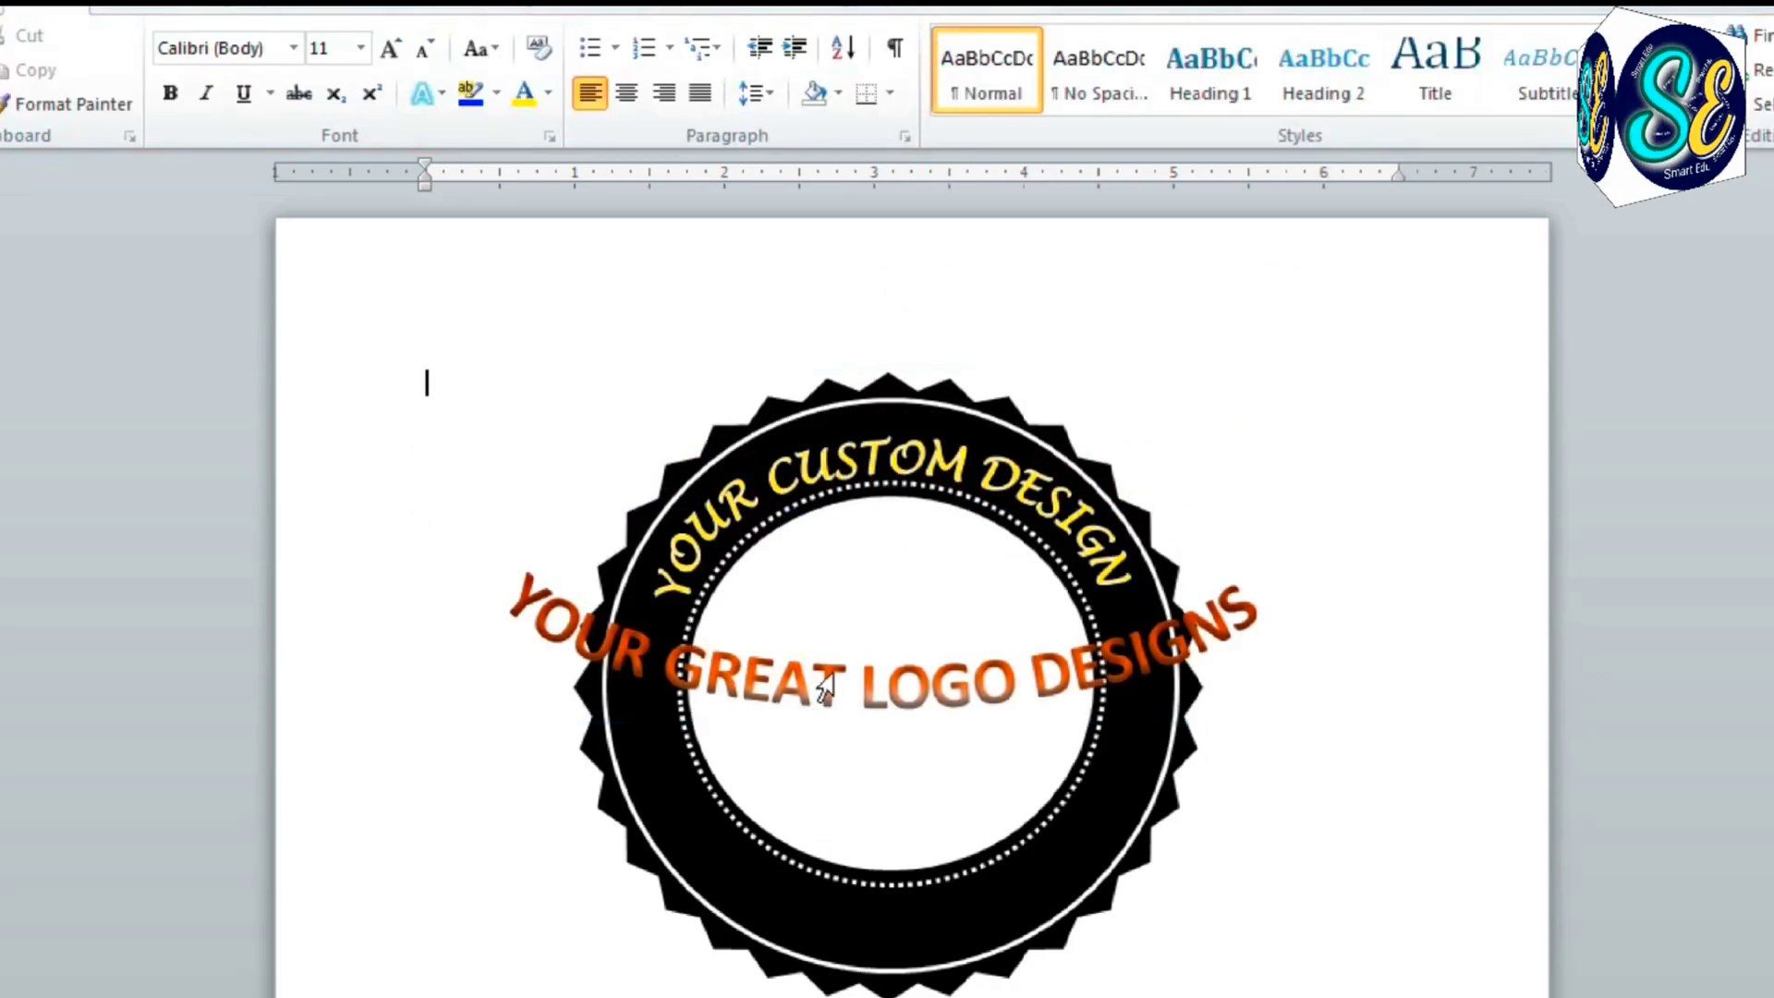
Narrow the downward-curved orange text to about 4.6 in and move it onto the lower part of the black ring
{"action": "key", "text": "ctrl+z"}
{"action": "left_click", "coordinate": [427, 547]}
{"action": "left_click_drag", "start_coordinate": [427, 547], "coordinate": [653, 545]}
{"action": "left_click", "coordinate": [730, 559]}
{"action": "key", "text": "ctrl+a"}
{"action": "left_click_drag", "start_coordinate": [1062, 369], "coordinate": [950, 613]}
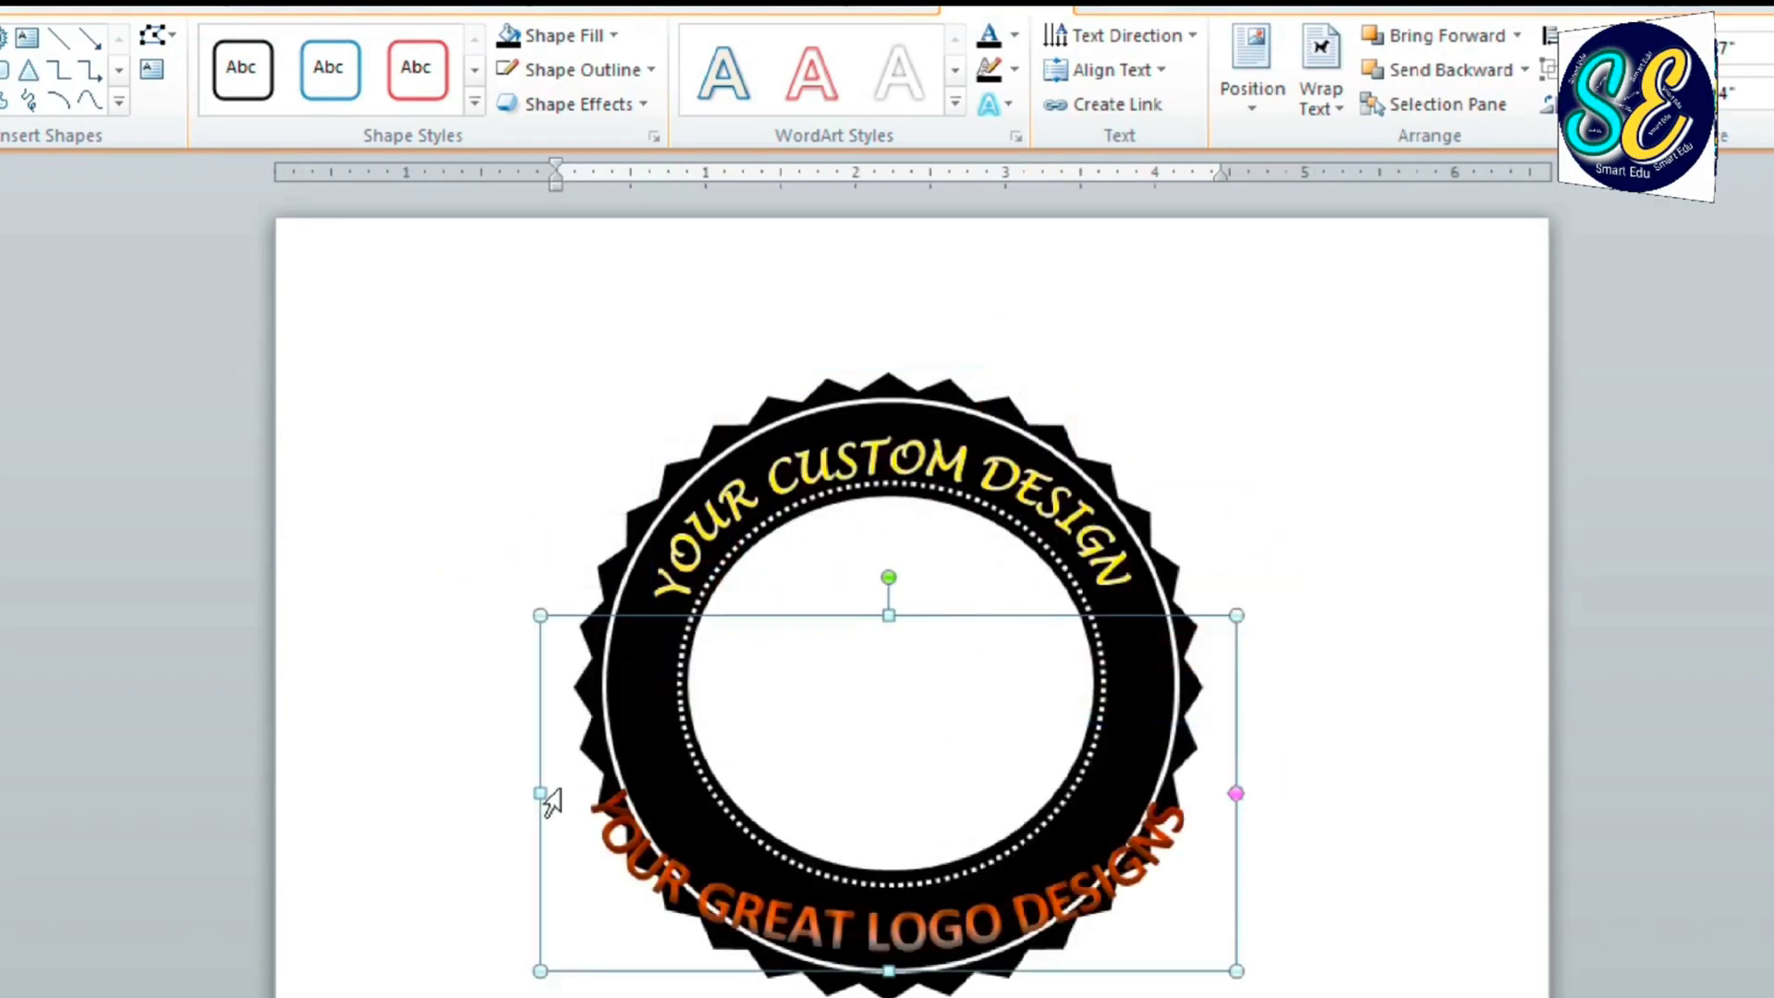
Resize the lower curved text to about 4 in wide by 2.8 in high so its arc tightens towards the ring
{"action": "left_click_drag", "start_coordinate": [543, 791], "coordinate": [593, 790]}
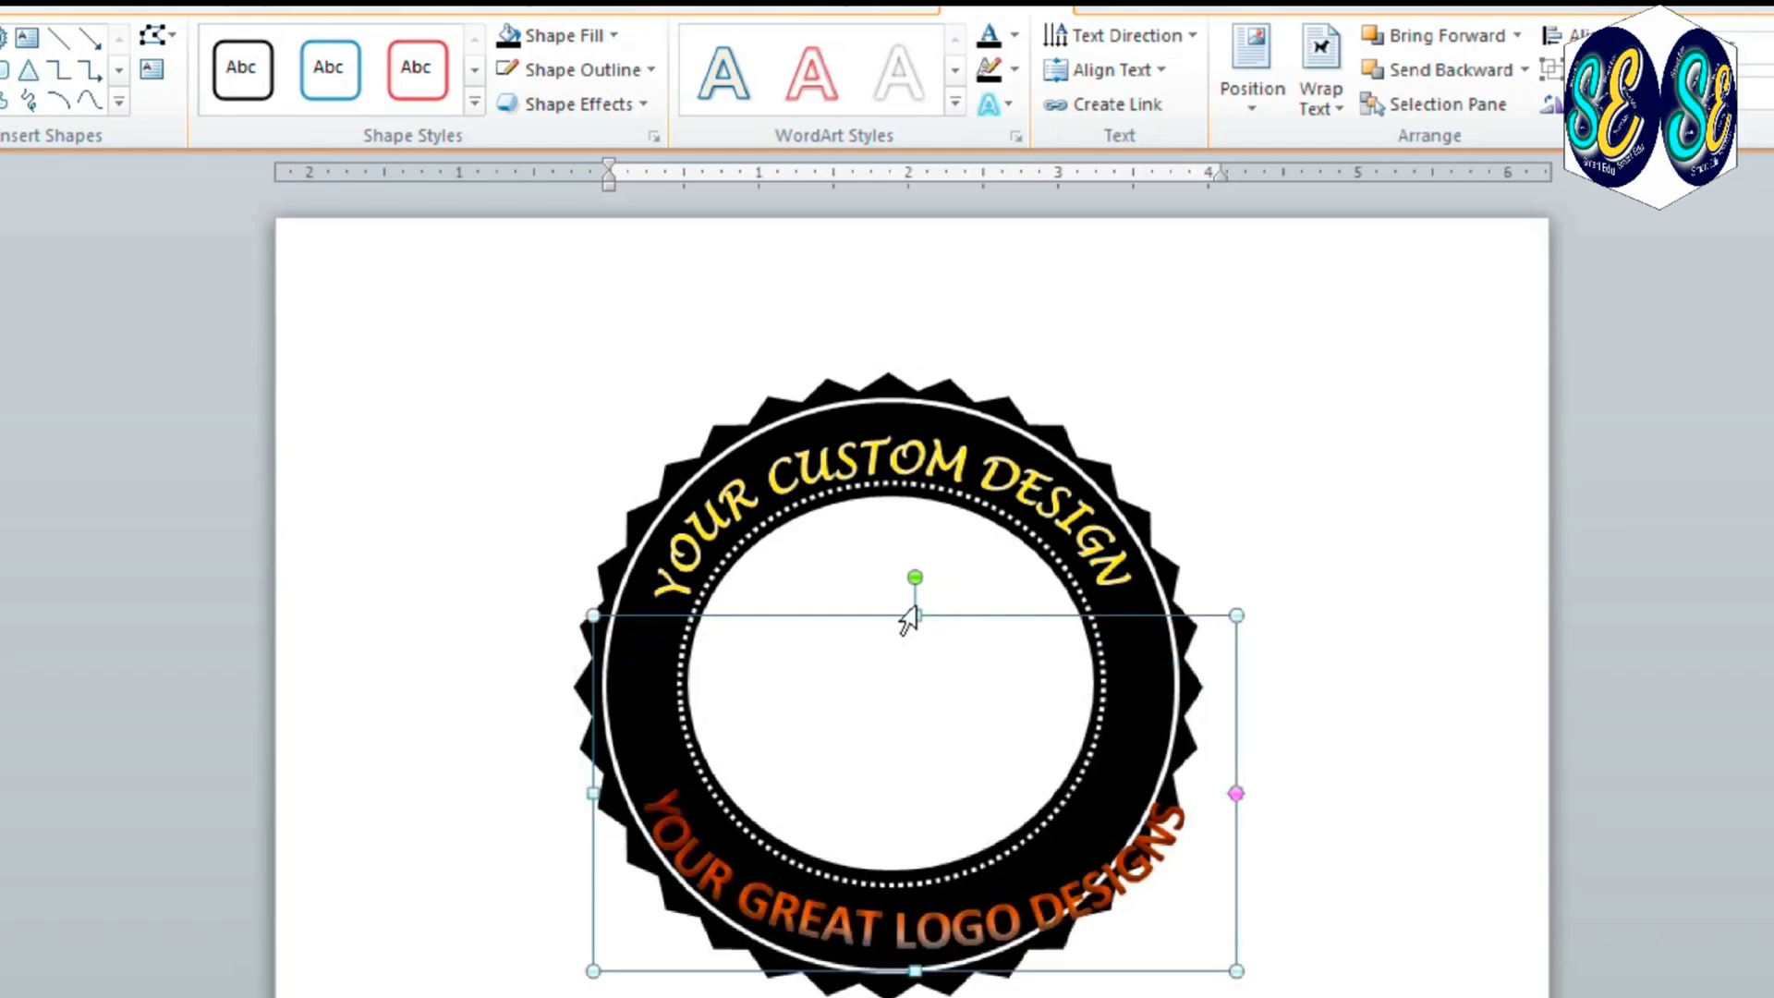
{"action": "left_click_drag", "start_coordinate": [915, 615], "coordinate": [915, 546]}
{"action": "left_click_drag", "start_coordinate": [594, 758], "coordinate": [635, 758]}
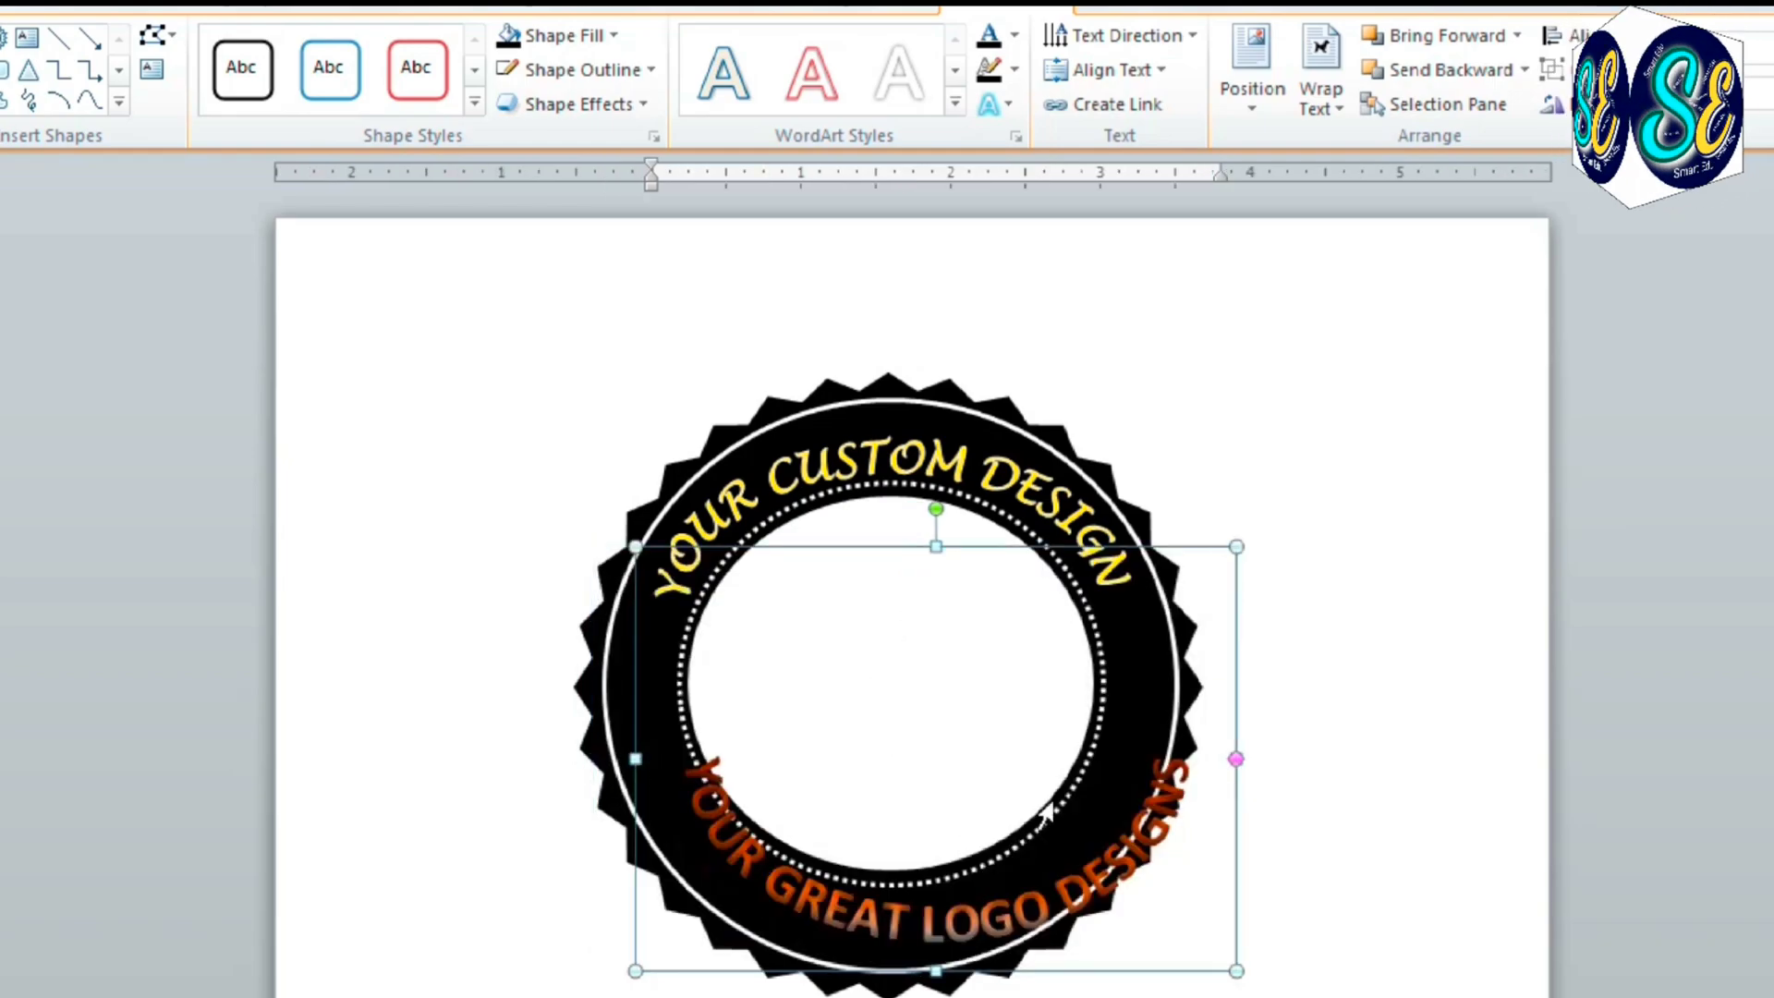
Apply the plain white WordArt style to the lower curved text and shift it left until it sits centred within the black ring
{"action": "left_click", "coordinate": [898, 72]}
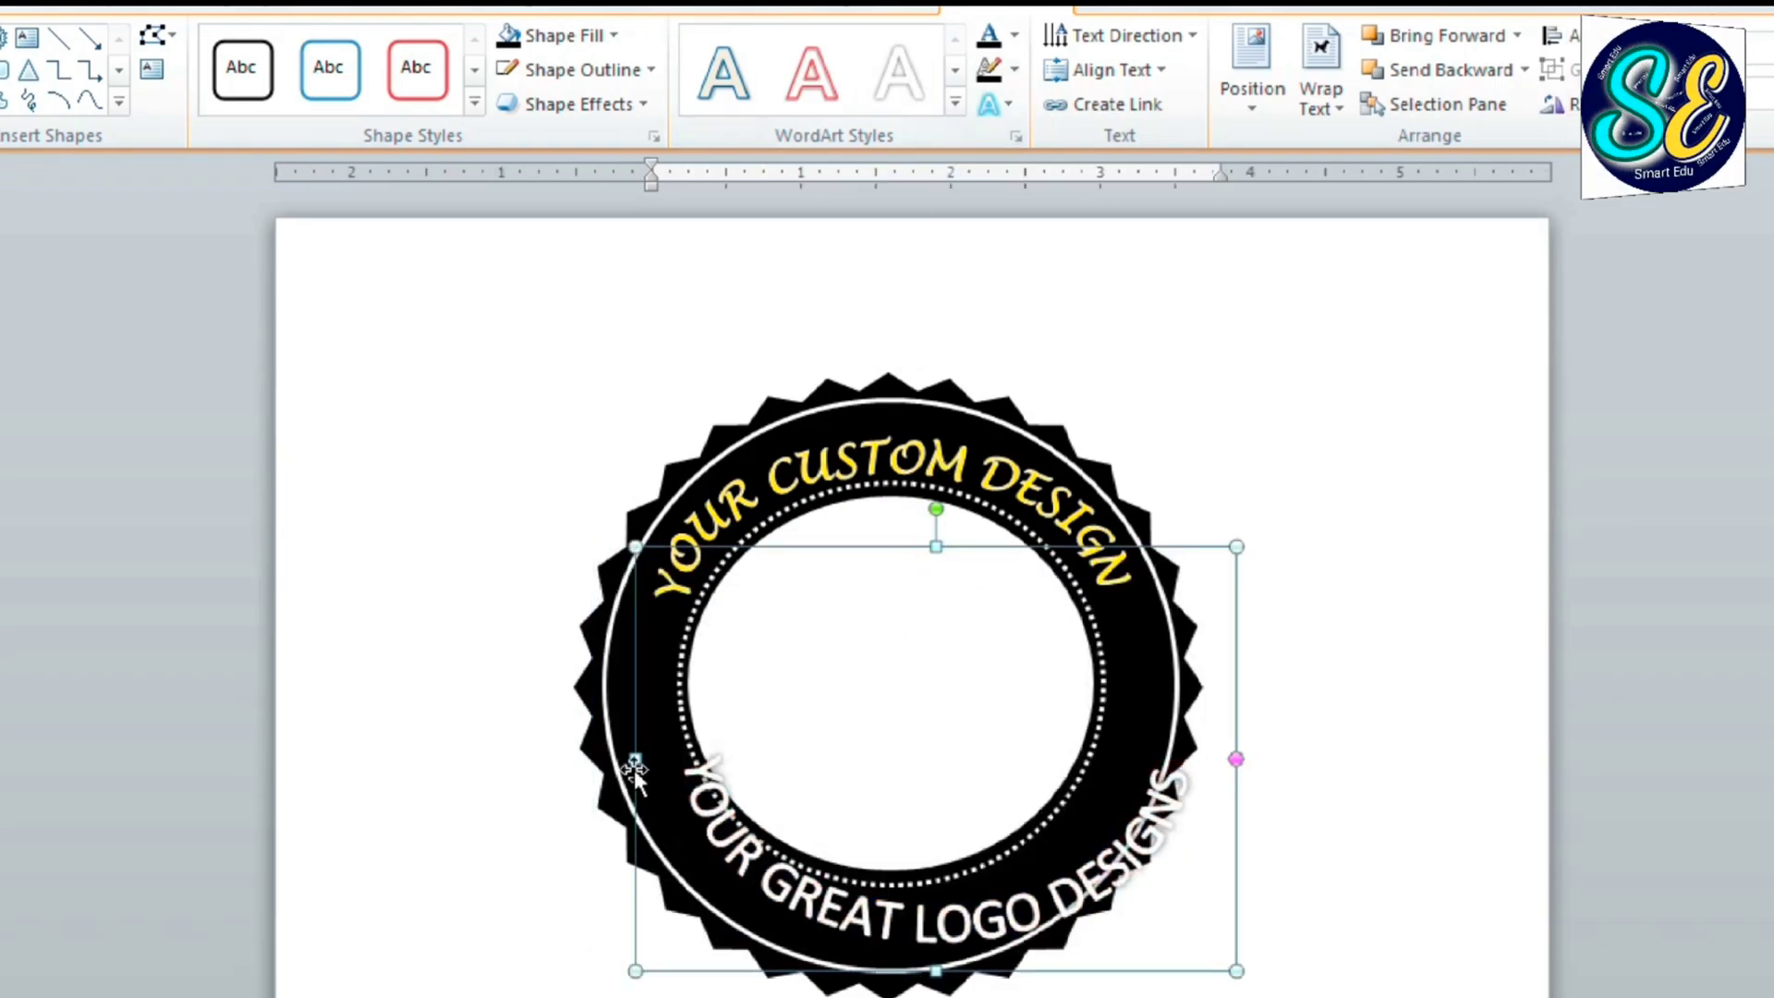
{"action": "left_click_drag", "start_coordinate": [958, 554], "coordinate": [914, 552]}
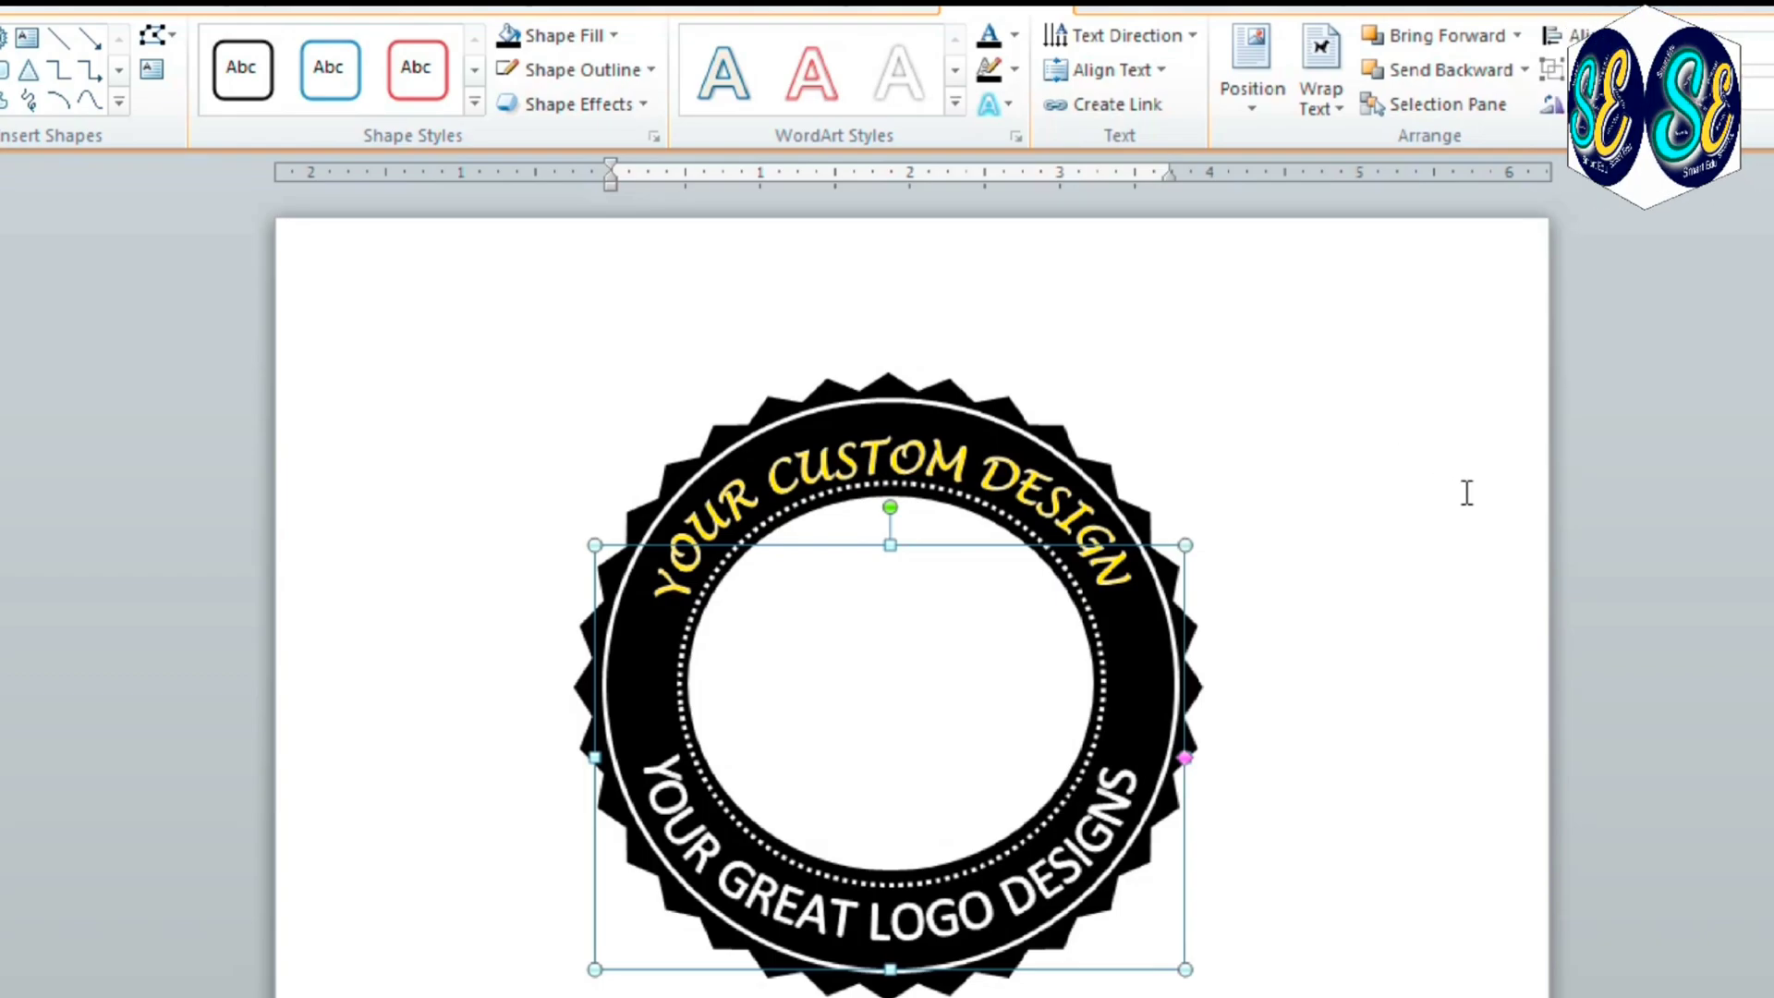
{"action": "left_click", "coordinate": [1428, 480]}
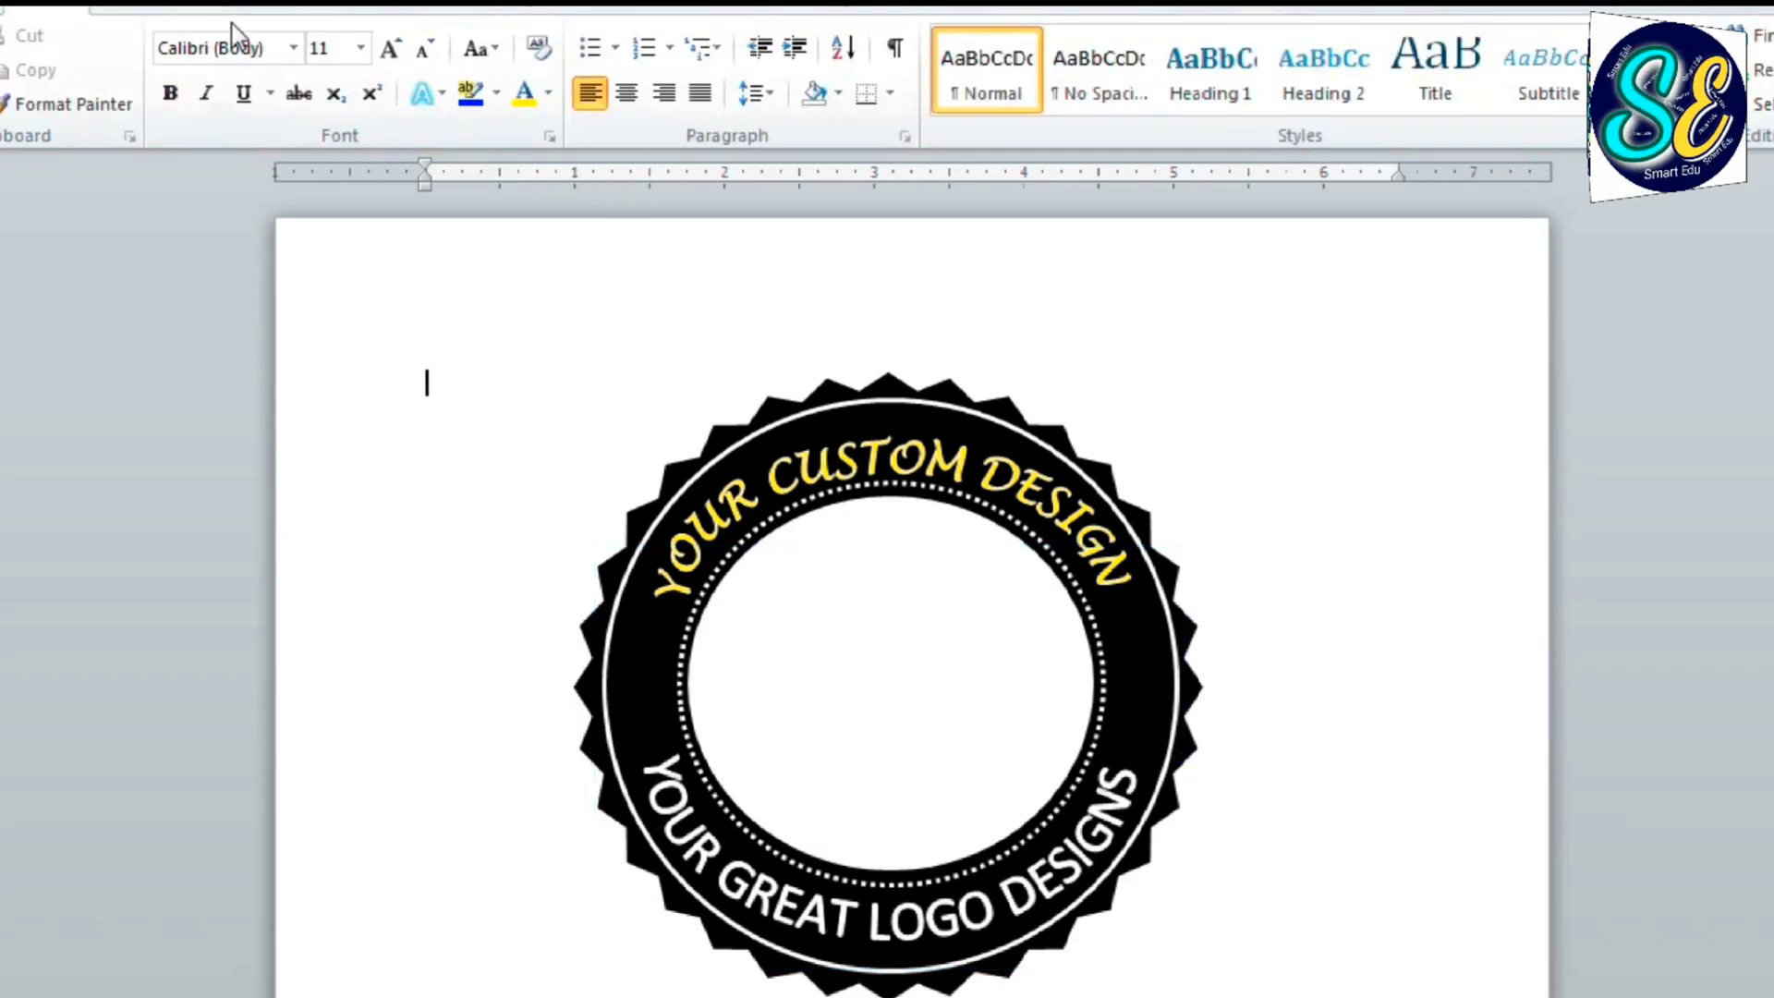
Draw a Down Ribbon about 2.4 in wide by 0.8 in high, widen its middle panel and centre it in the white circle
{"action": "left_click", "coordinate": [152, 9]}
{"action": "left_click", "coordinate": [368, 97]}
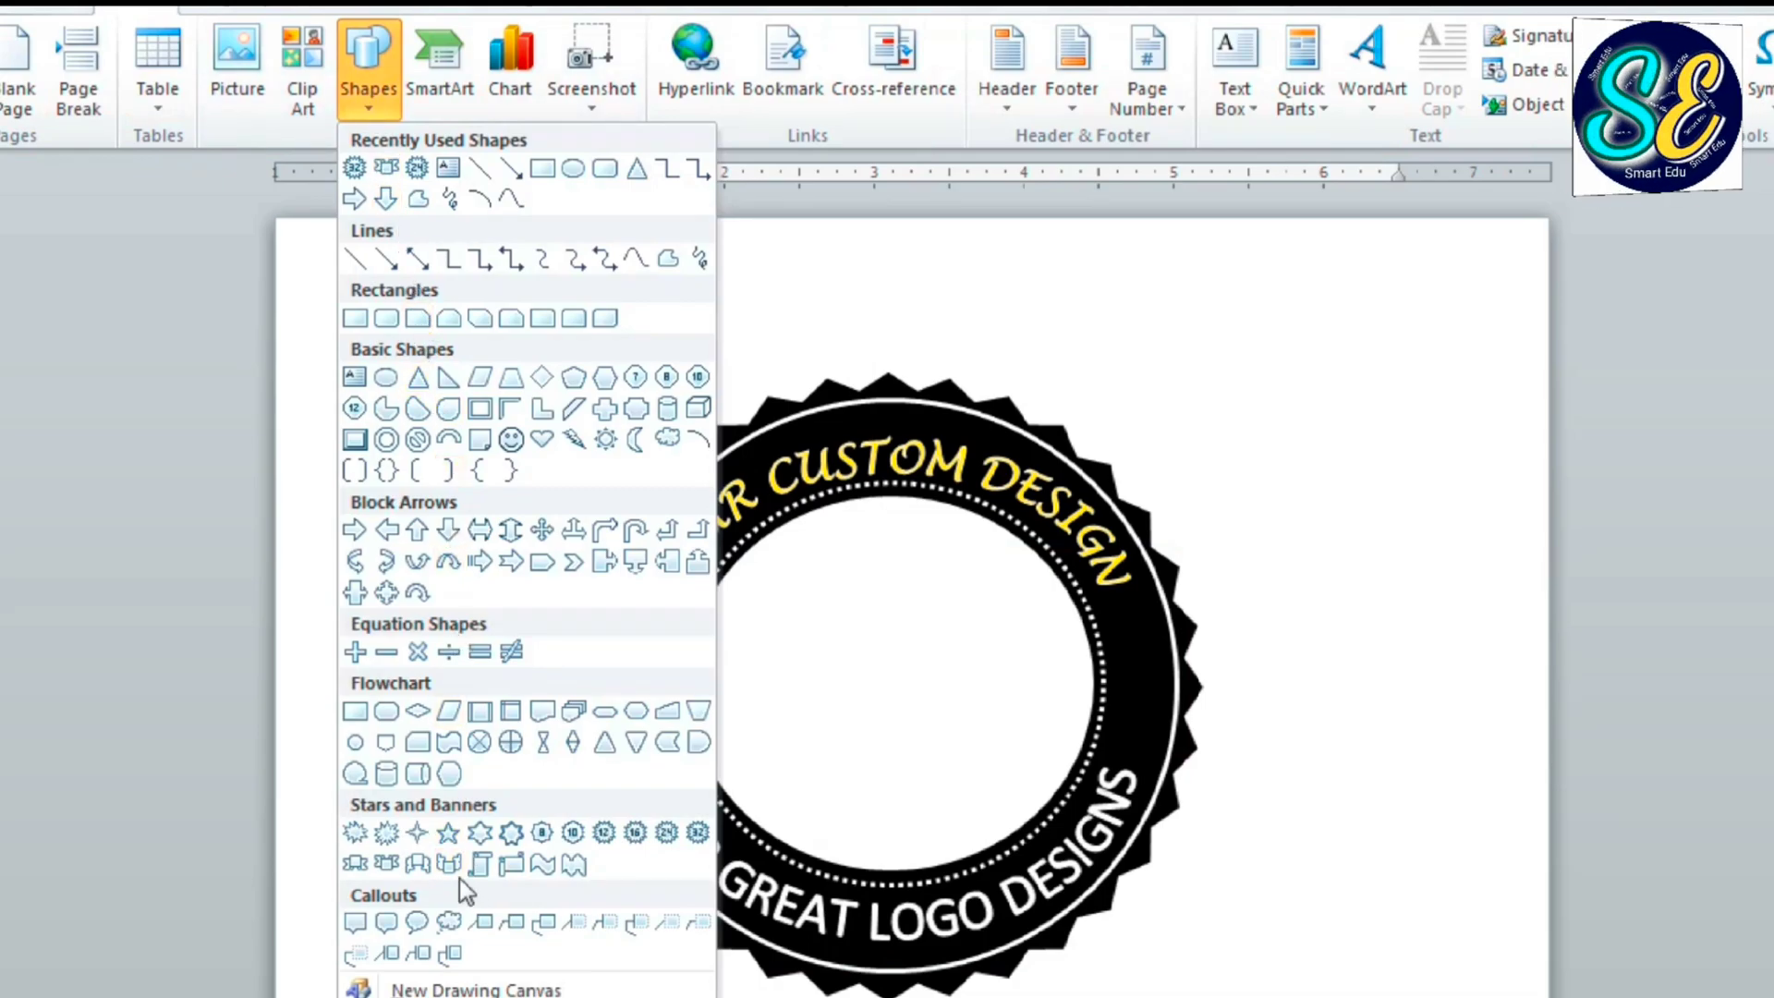
{"action": "left_click", "coordinate": [389, 865]}
{"action": "left_click_drag", "start_coordinate": [728, 607], "coordinate": [1092, 723]}
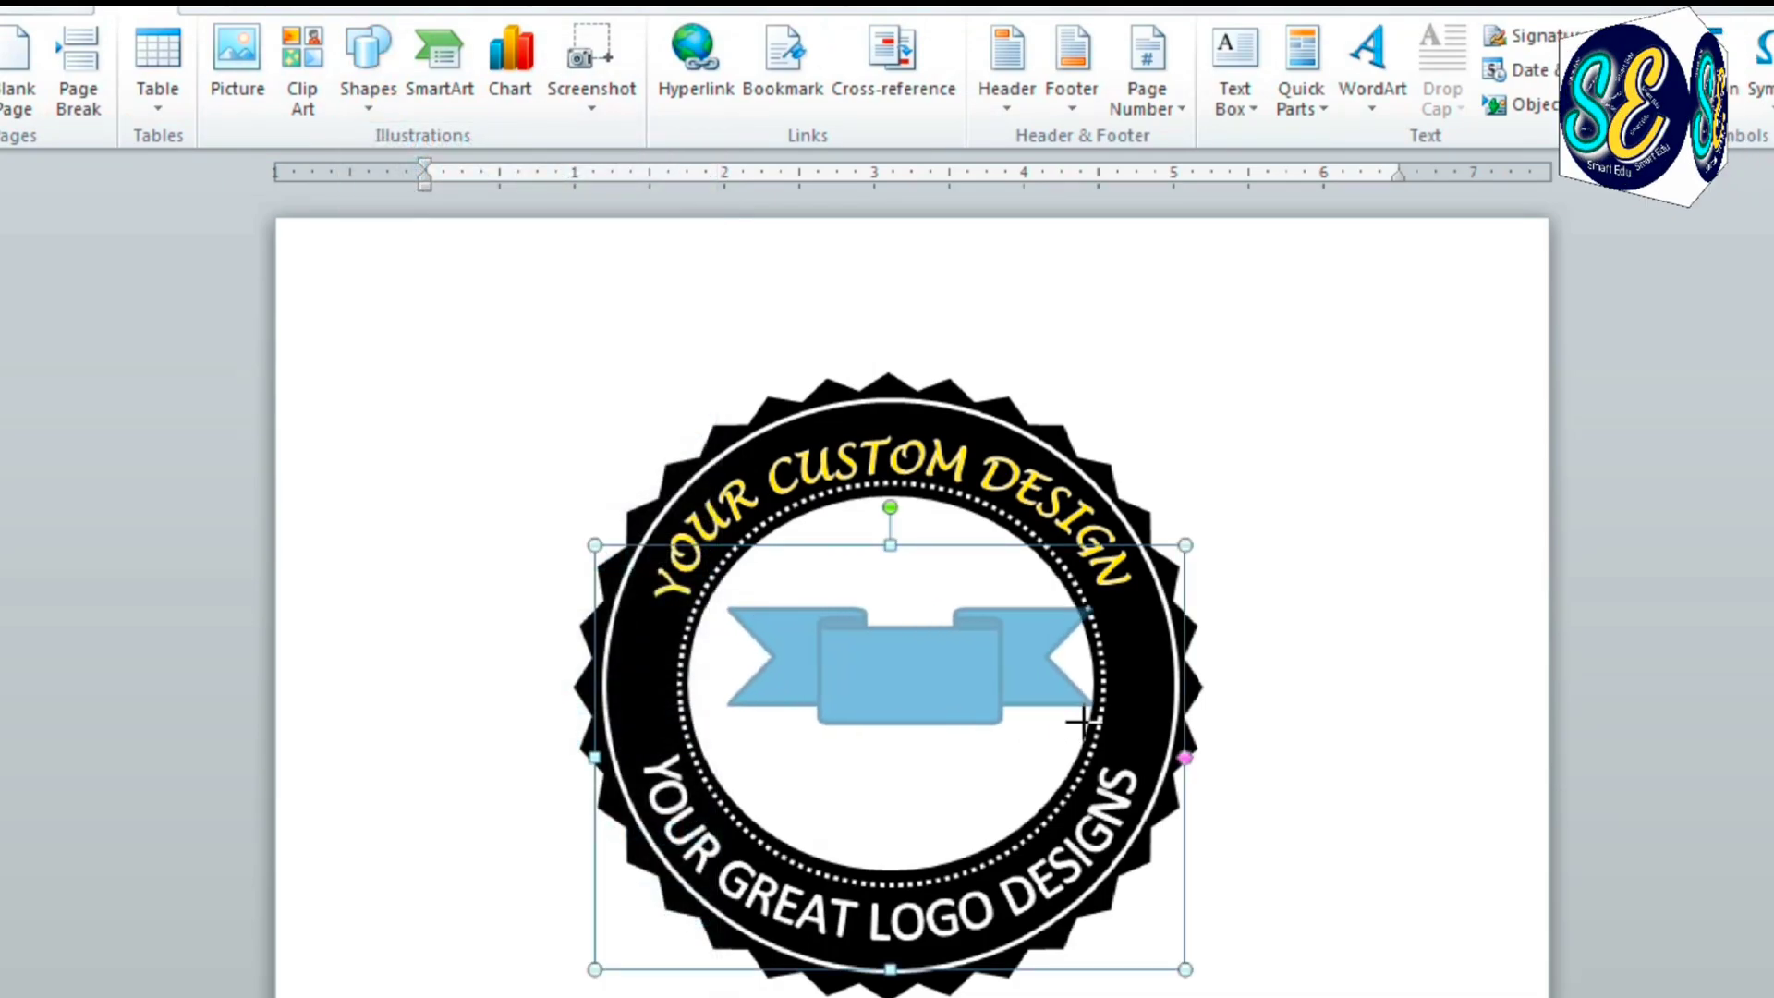
{"action": "left_click_drag", "start_coordinate": [820, 610], "coordinate": [785, 617]}
{"action": "left_click_drag", "start_coordinate": [879, 654], "coordinate": [858, 673]}
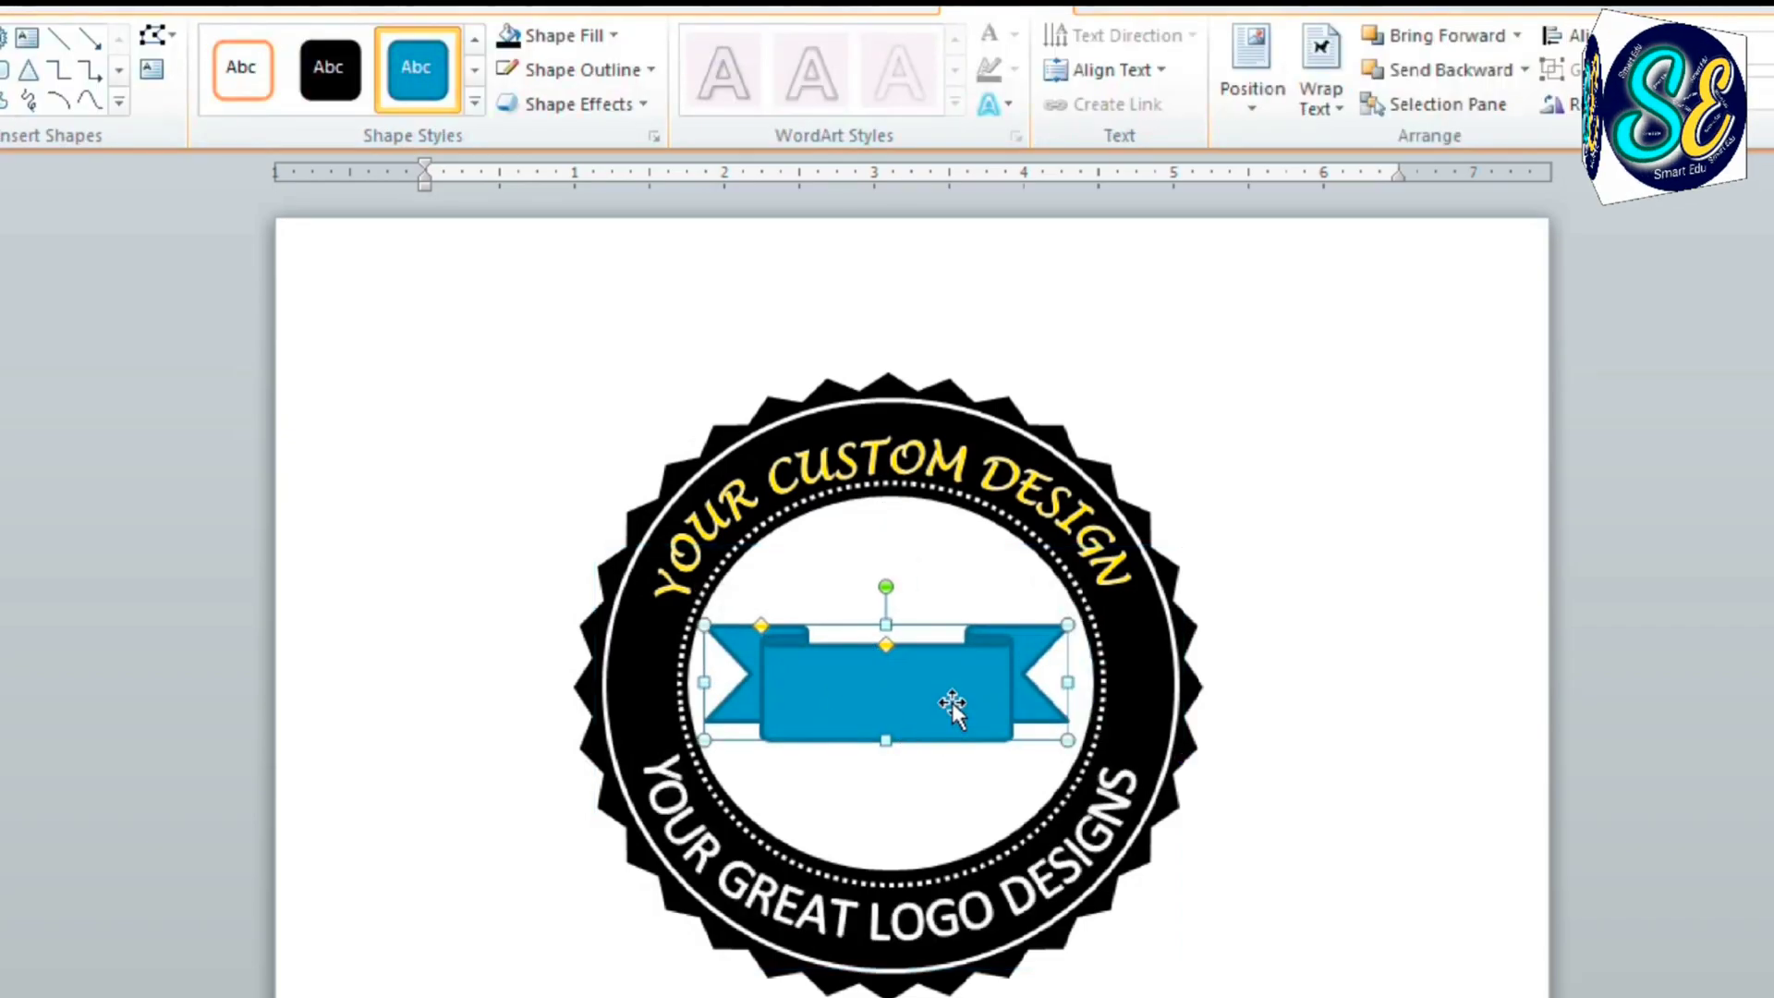
Fill the ribbon with red and remove its outline
{"action": "left_click", "coordinate": [570, 42]}
{"action": "left_click", "coordinate": [535, 263]}
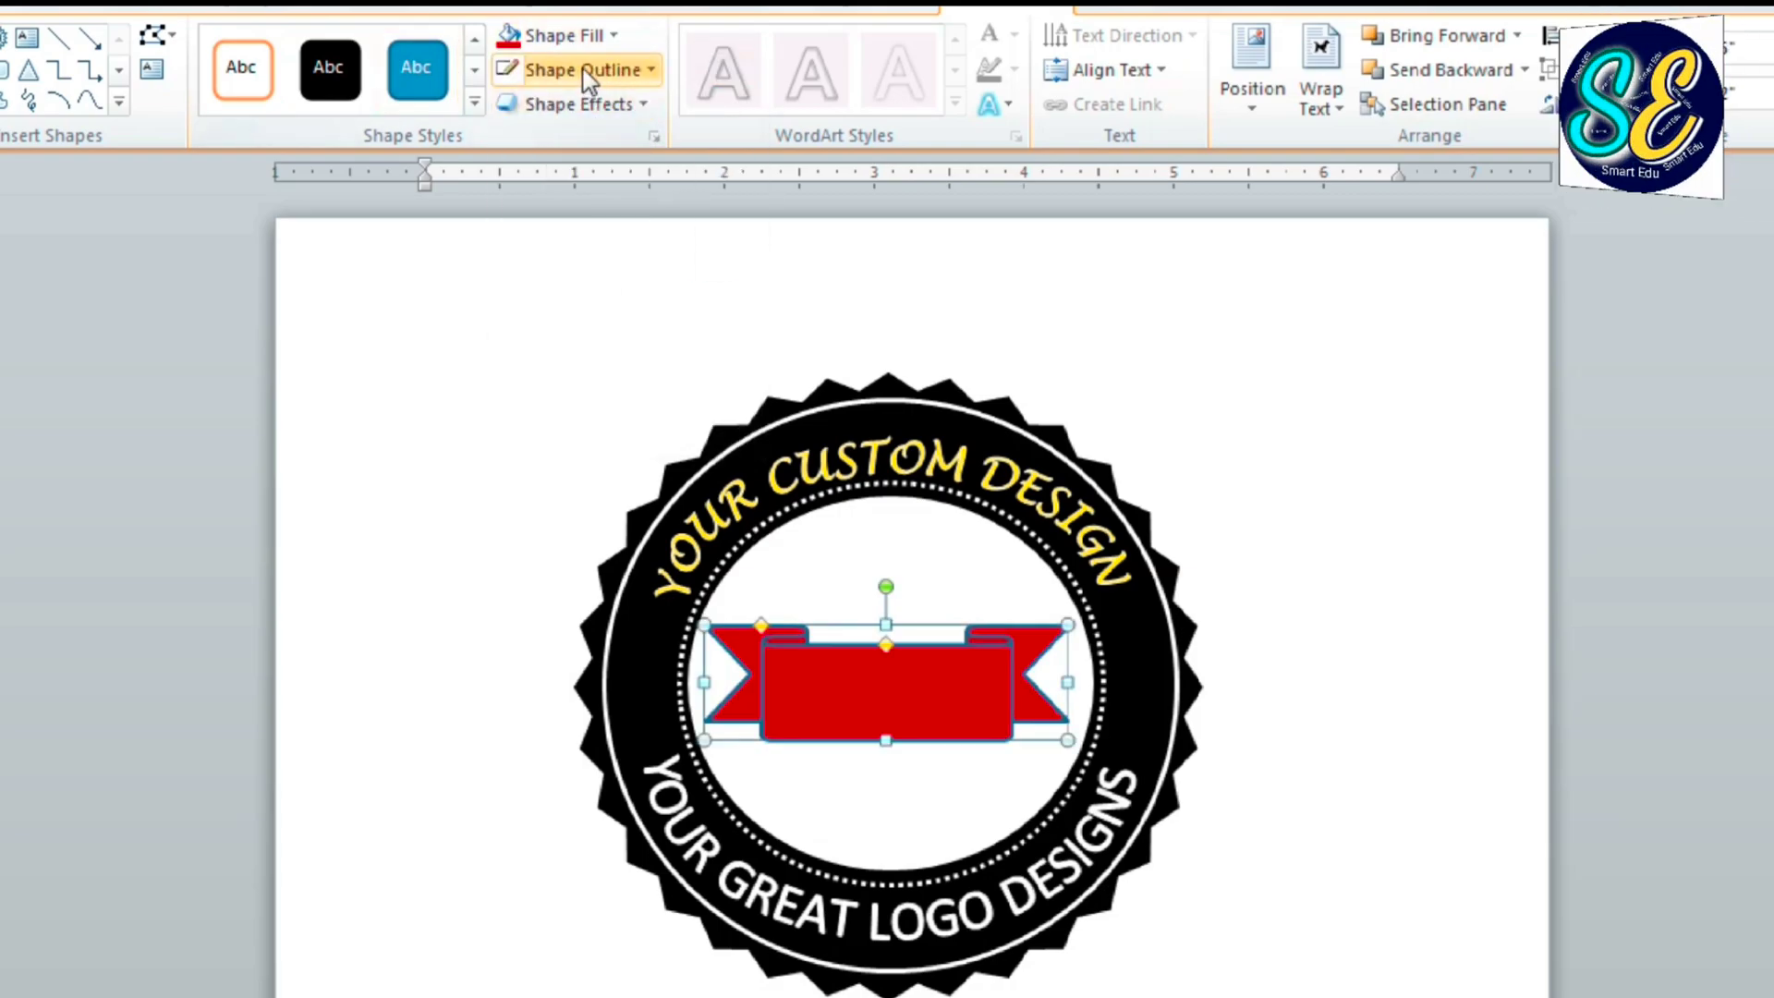
{"action": "left_click", "coordinate": [584, 69]}
{"action": "left_click", "coordinate": [533, 129]}
{"action": "left_click", "coordinate": [570, 74]}
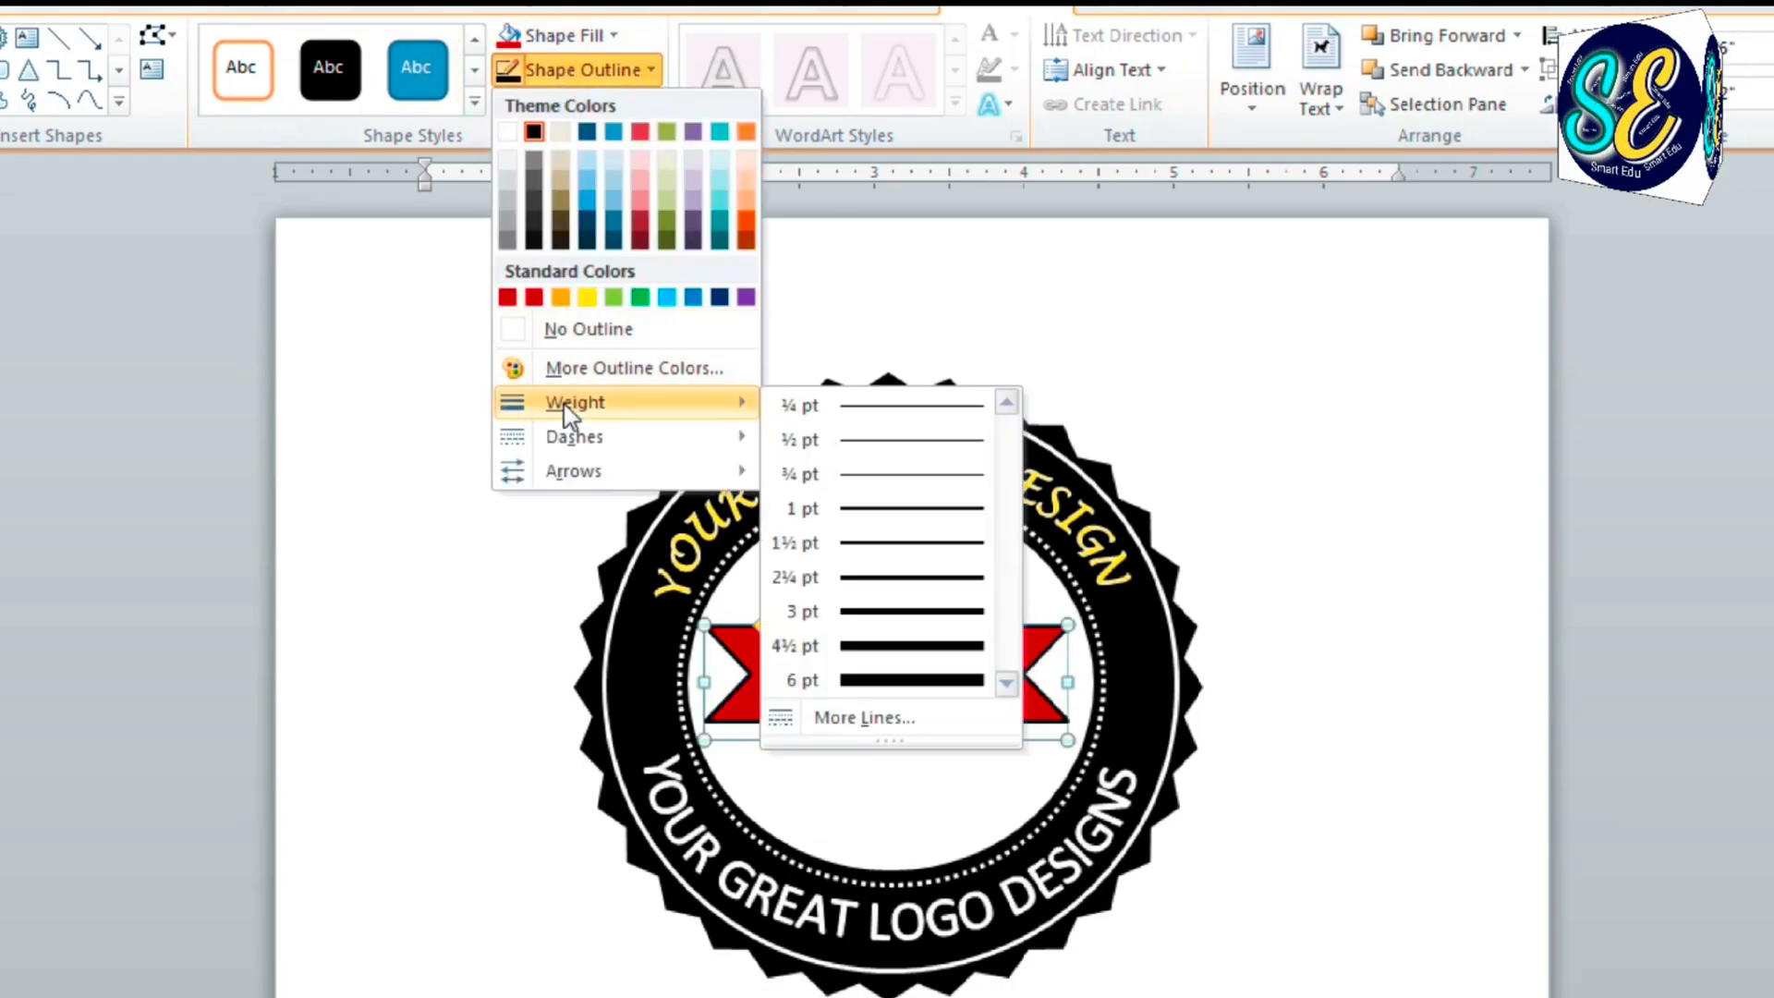
{"action": "left_click", "coordinate": [597, 338]}
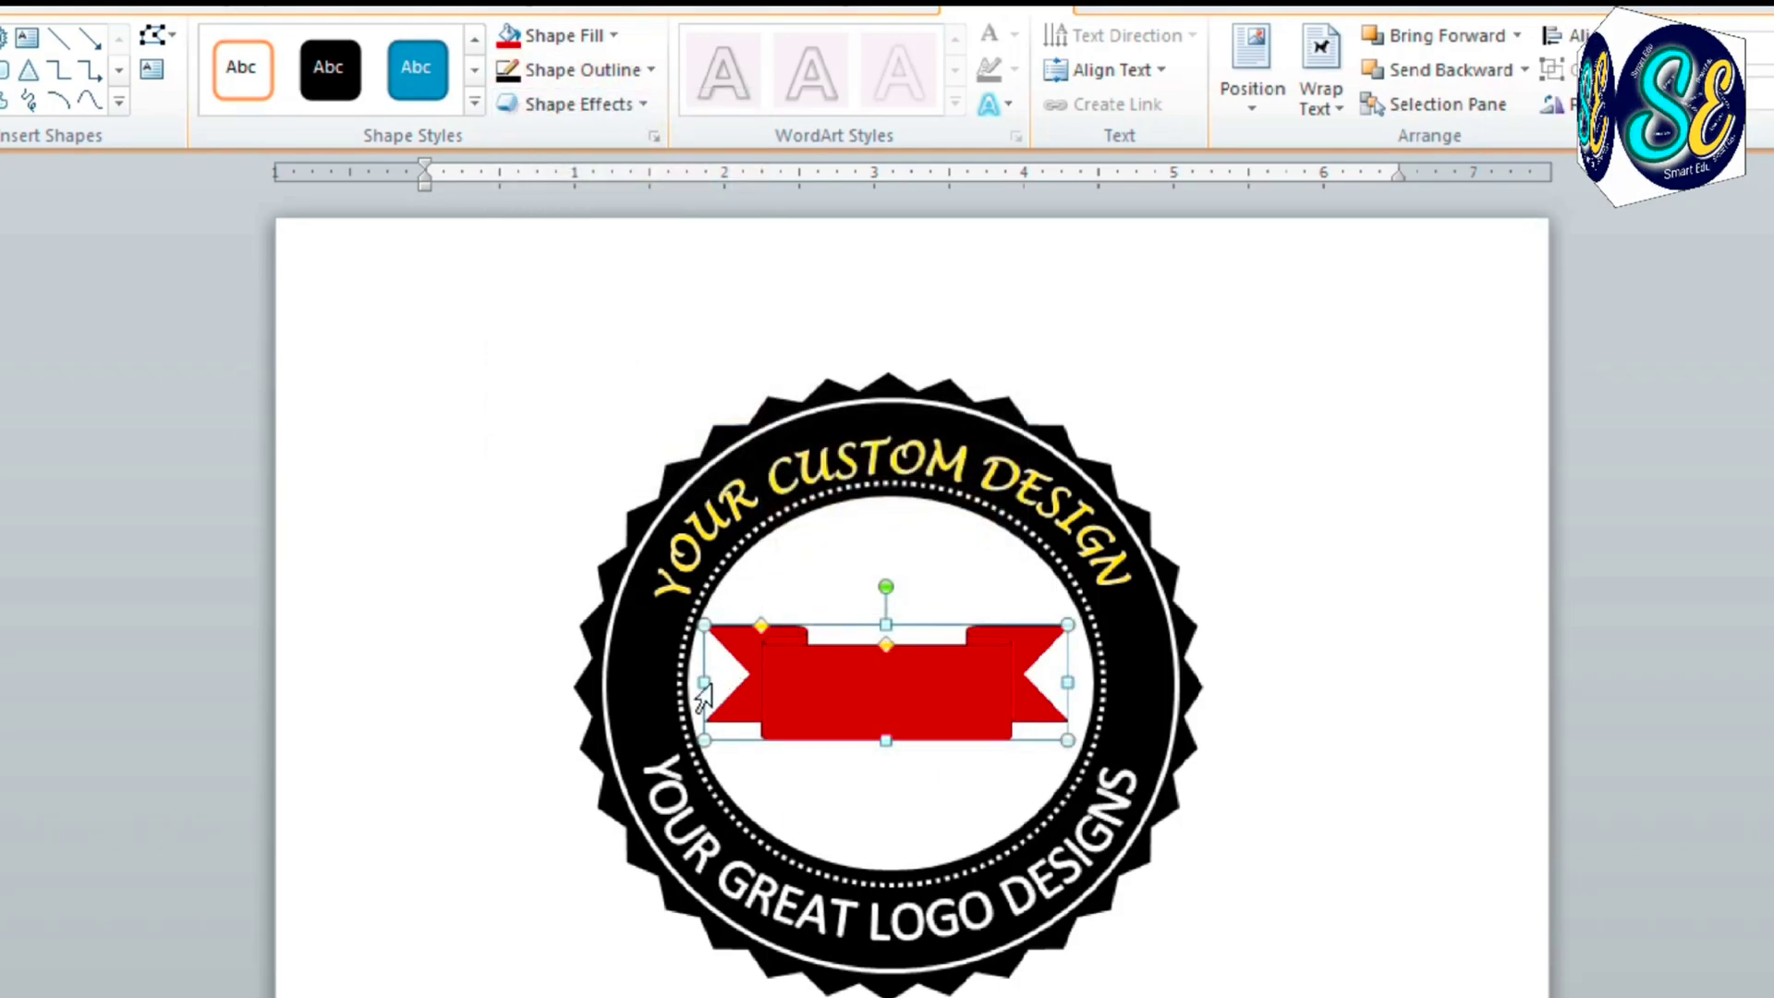
Widen the red ribbon to about 2.6 in so it spans the white inner circle
{"action": "left_click_drag", "start_coordinate": [704, 681], "coordinate": [689, 680]}
{"action": "left_click_drag", "start_coordinate": [951, 671], "coordinate": [973, 671]}
{"action": "left_click_drag", "start_coordinate": [776, 636], "coordinate": [700, 683]}
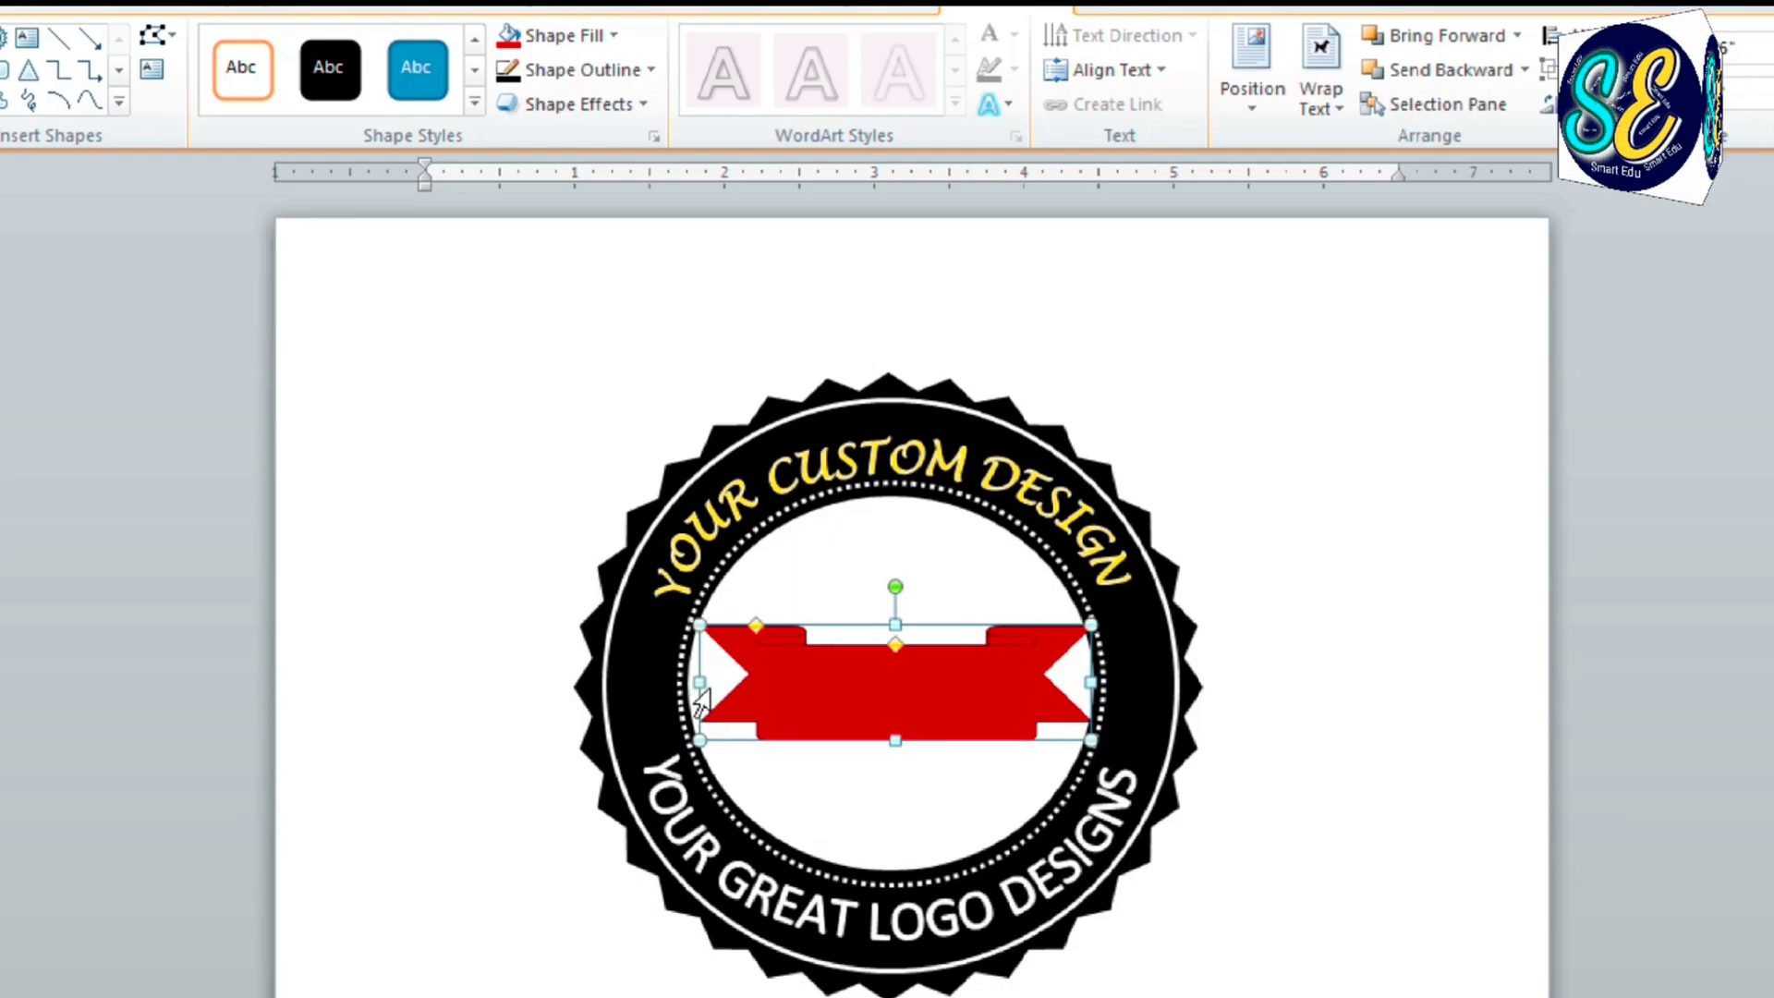
{"action": "left_click", "coordinate": [1430, 497]}
Insert a WordArt in the solid orange style with the text NAME
{"action": "left_click", "coordinate": [171, 7]}
{"action": "left_click", "coordinate": [1372, 92]}
{"action": "left_click", "coordinate": [1467, 407]}
{"action": "type", "text": "NA"}
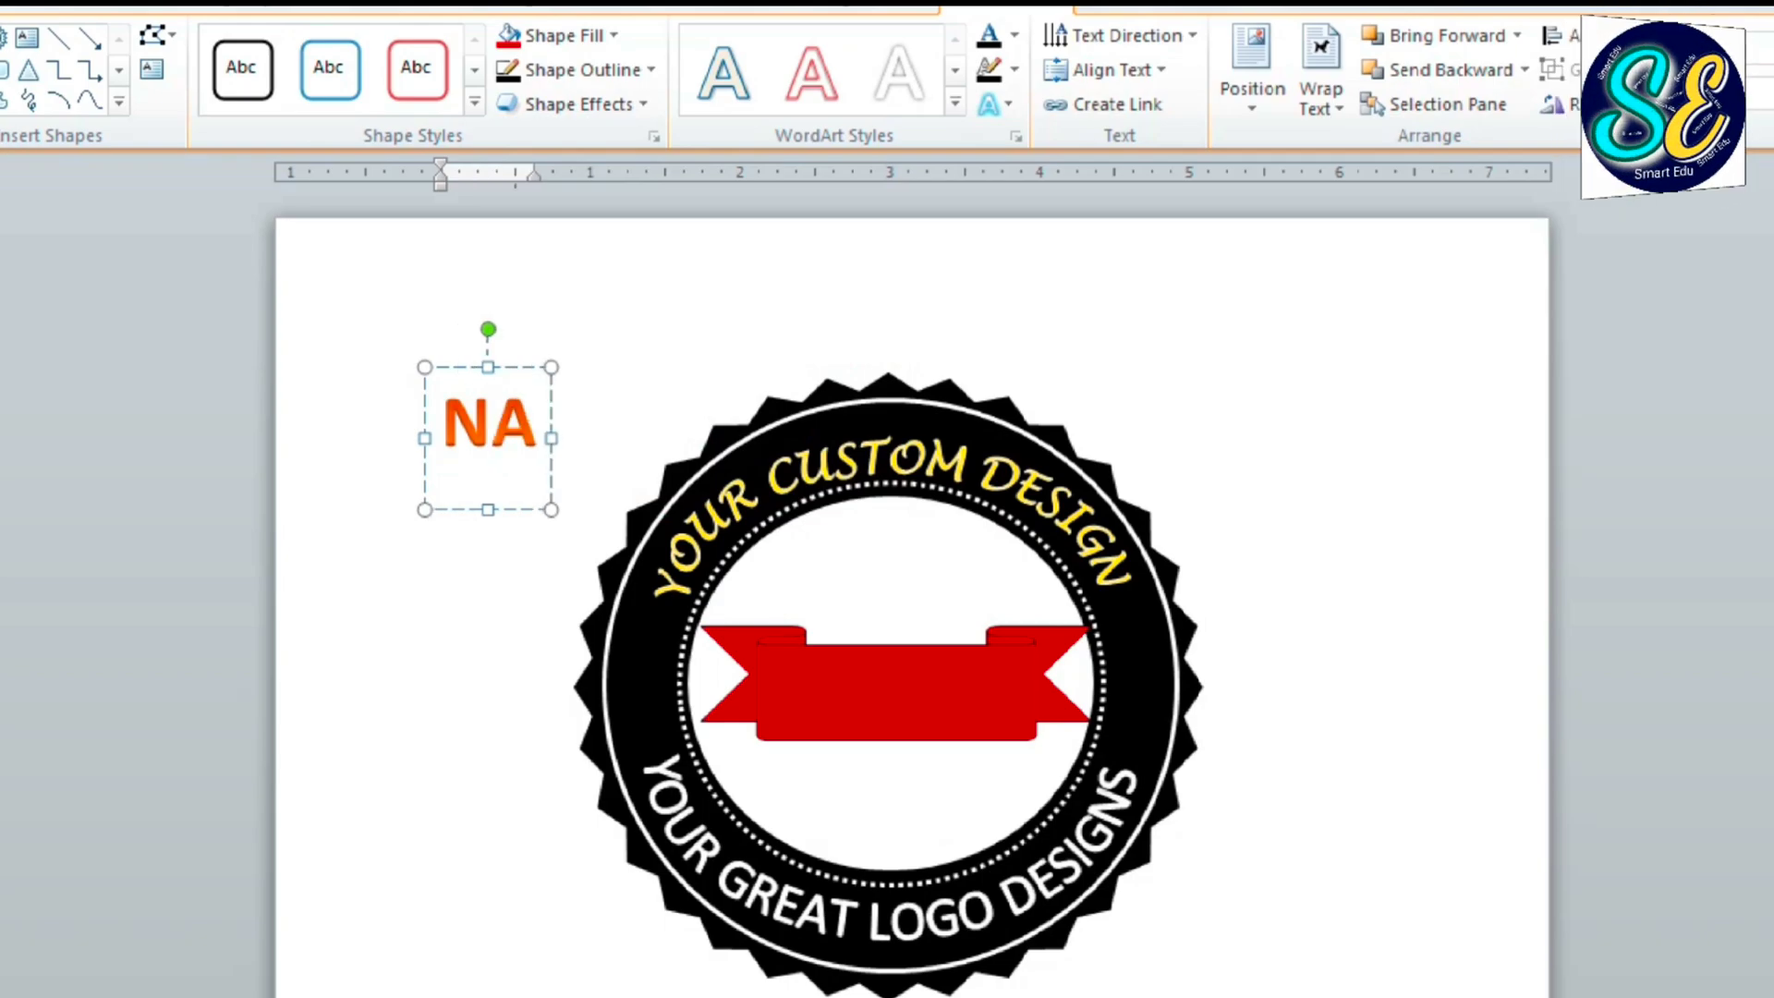
{"action": "type", "text": "ME"}
Change the NAME text to the plain white WordArt style and place it over the red ribbon
{"action": "key", "text": "ctrl+a"}
{"action": "left_click", "coordinate": [900, 97]}
{"action": "left_click", "coordinate": [547, 367]}
{"action": "left_click_drag", "start_coordinate": [901, 624], "coordinate": [901, 625]}
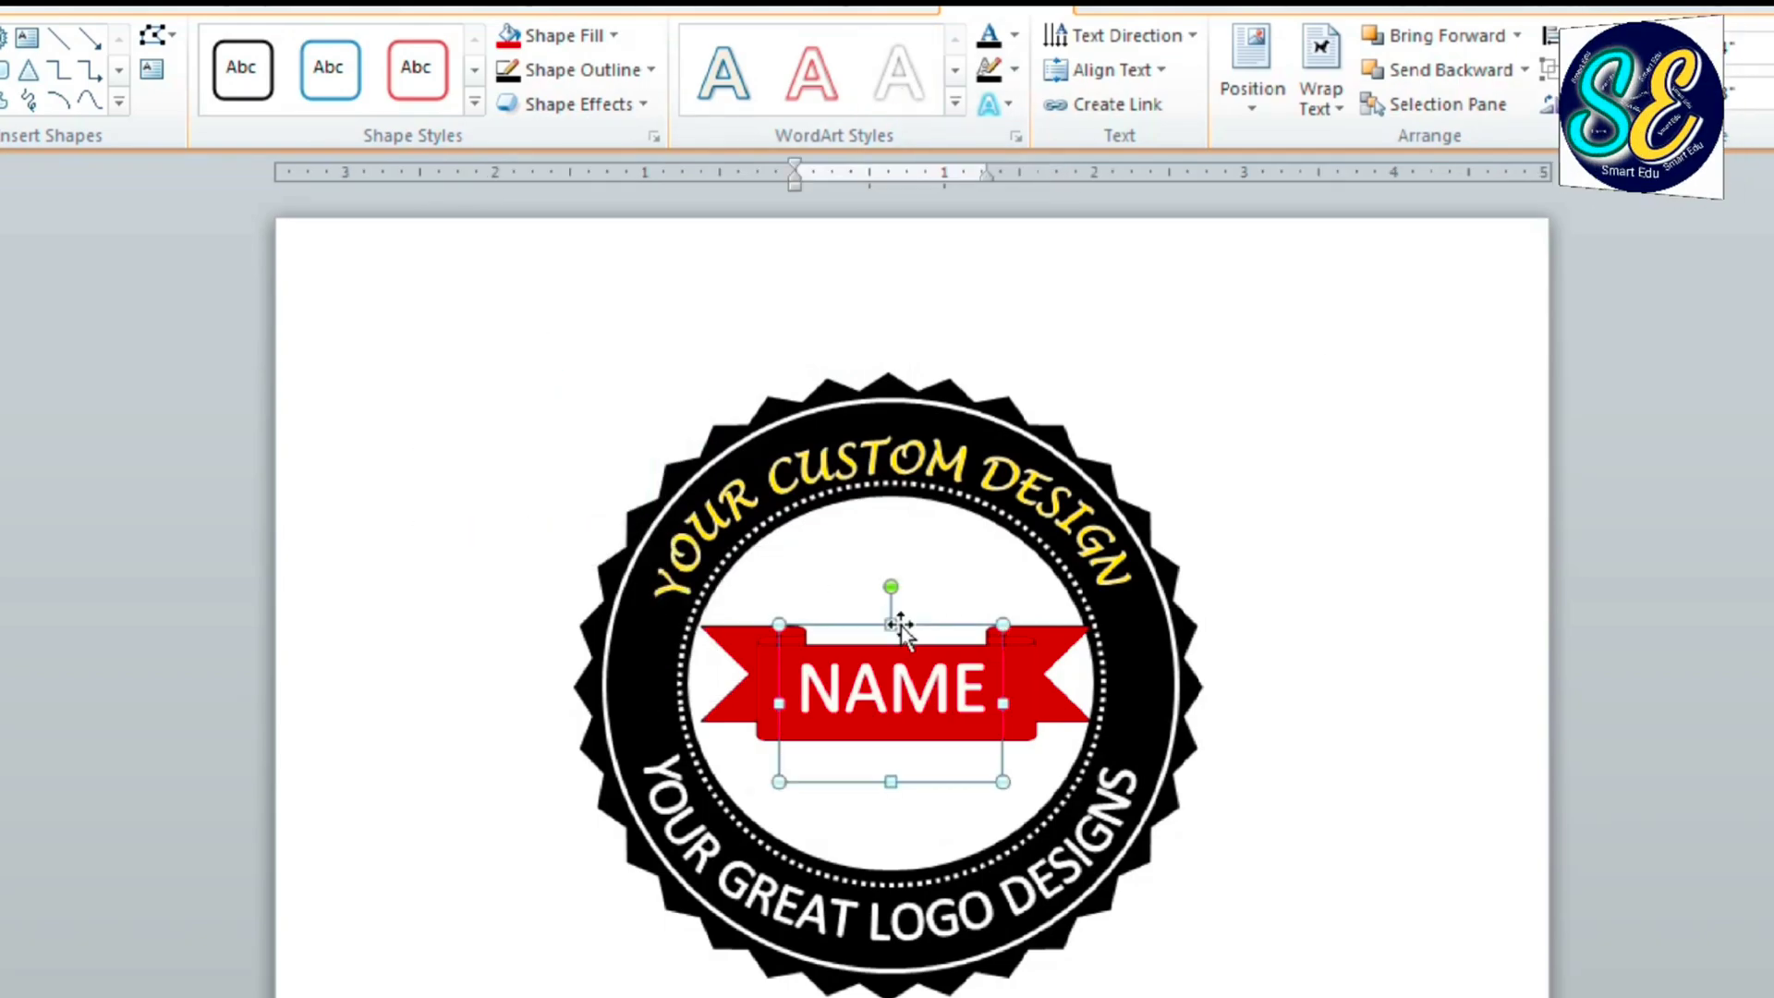
Set the NAME text in Algerian at 48 pt and recentre it on the ribbon
{"action": "key", "text": "ctrl+a"}
{"action": "left_click", "coordinate": [37, 3]}
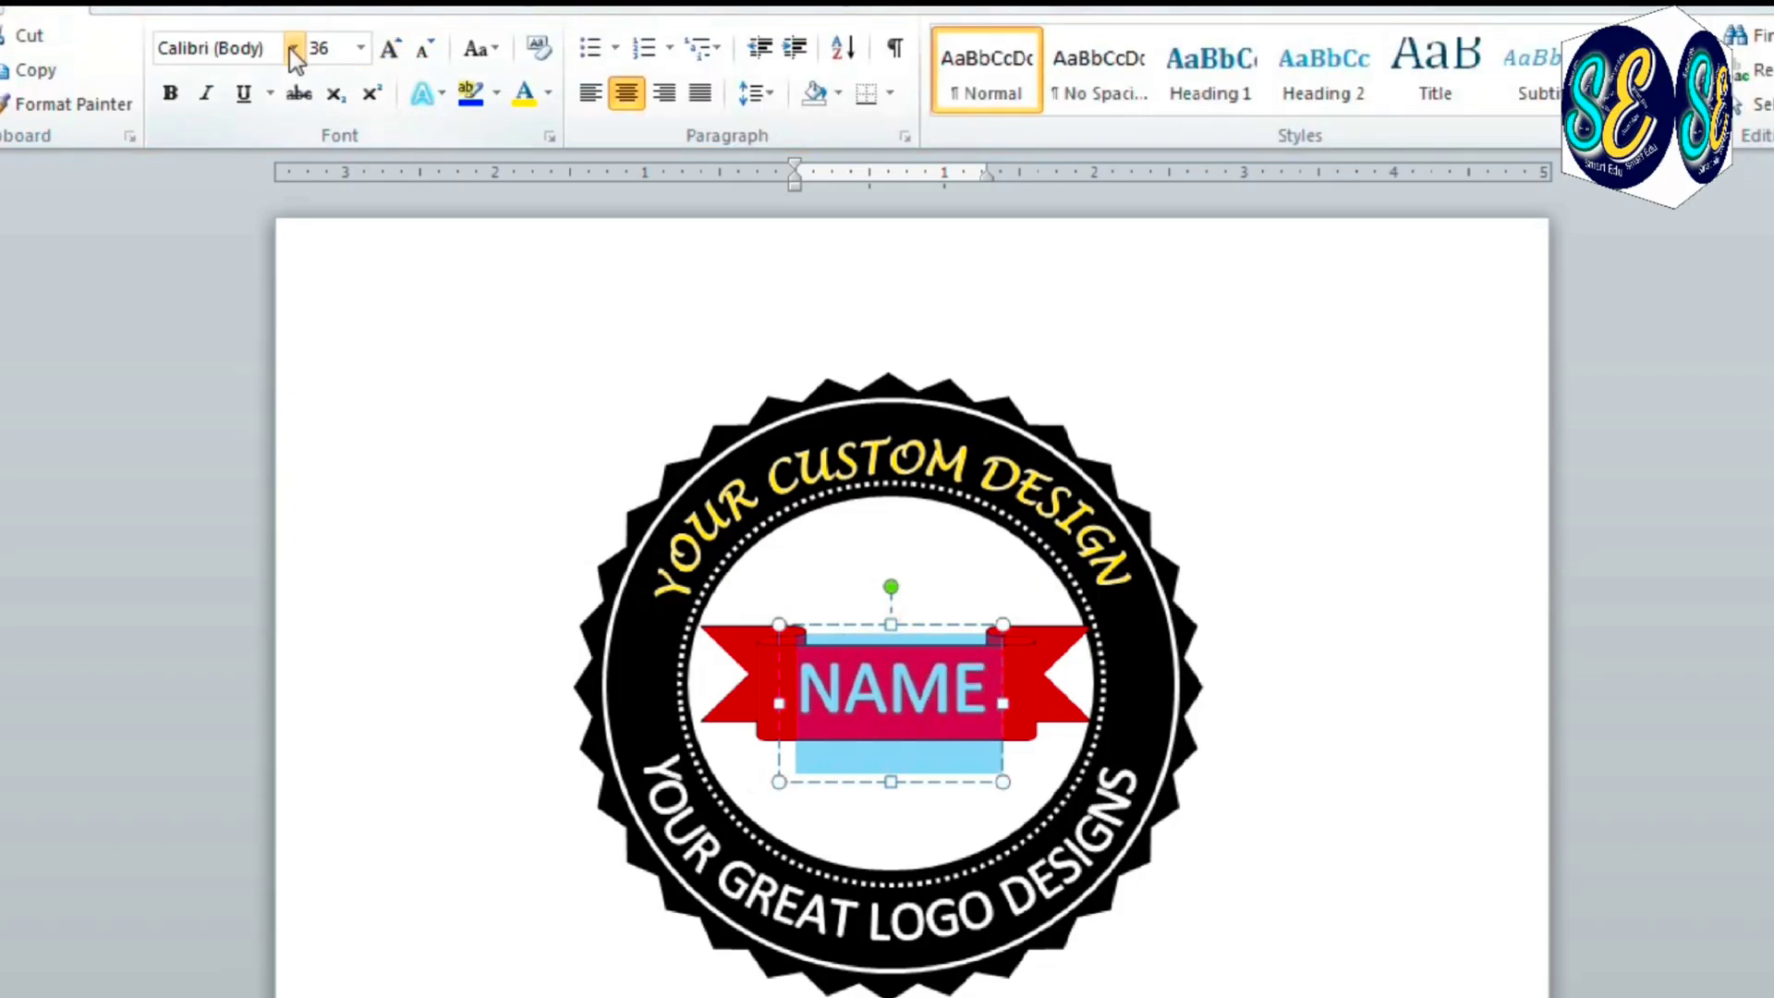
{"action": "left_click", "coordinate": [292, 48]}
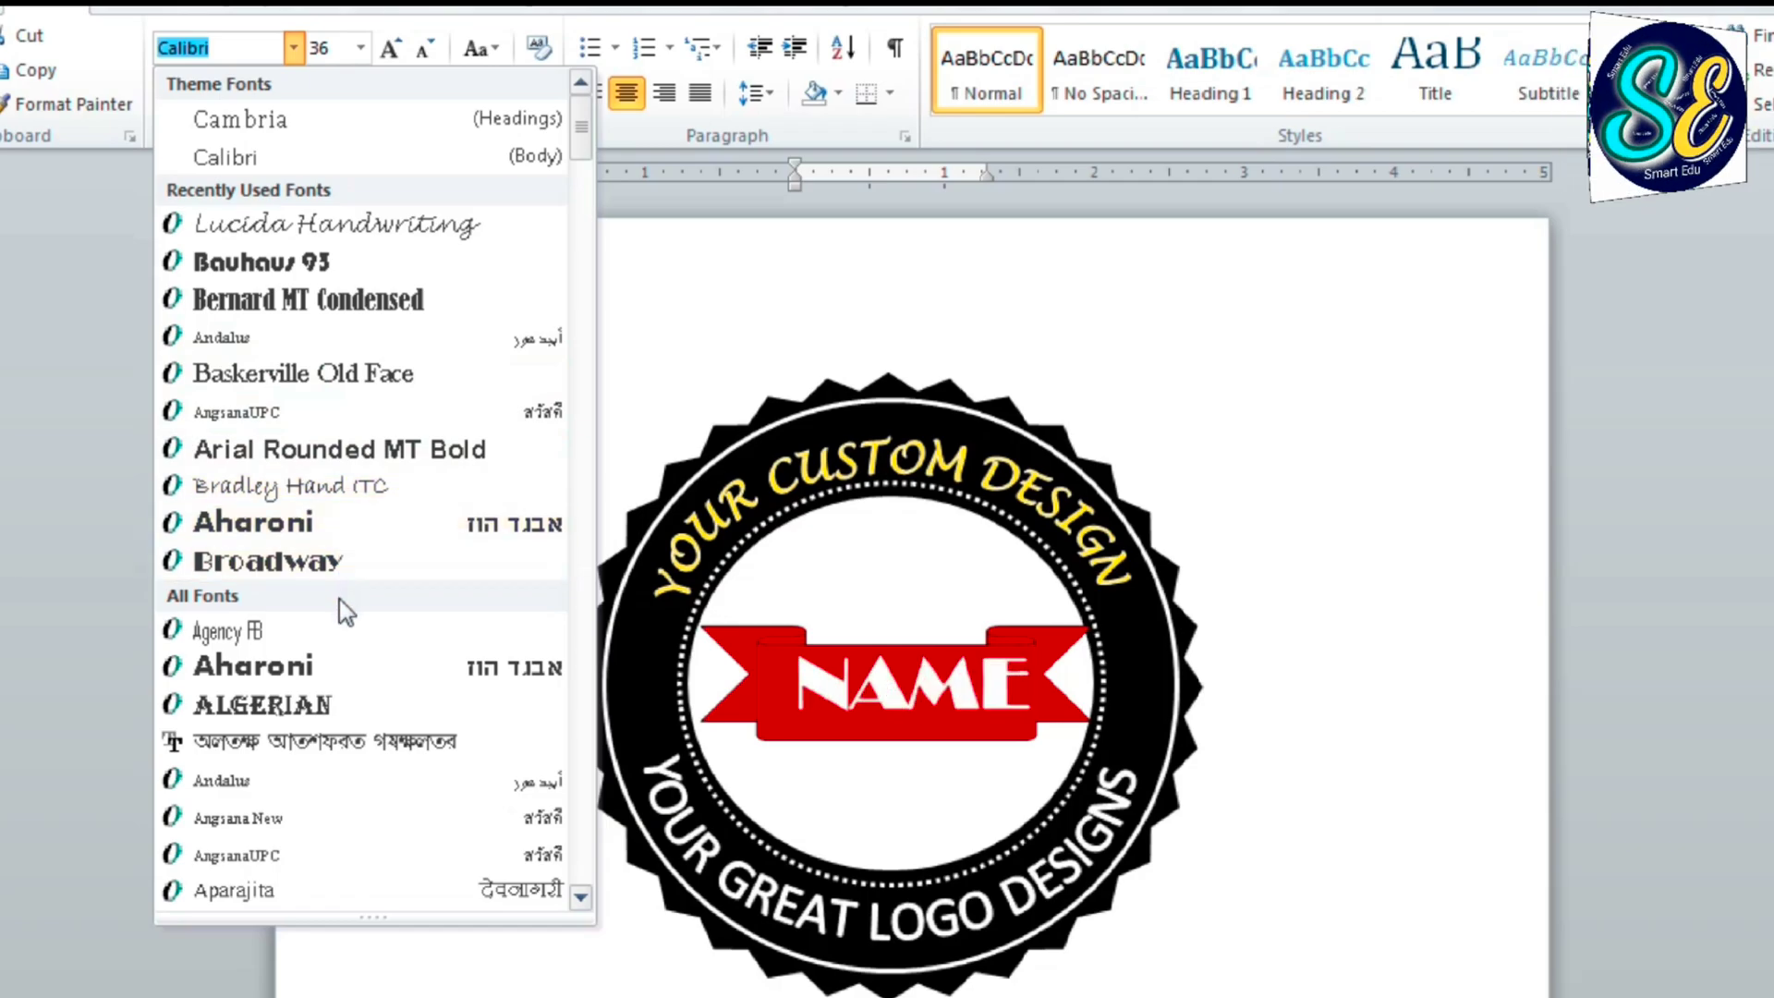
{"action": "left_click", "coordinate": [263, 705]}
{"action": "left_click", "coordinate": [390, 48]}
{"action": "left_click", "coordinate": [390, 48]}
{"action": "left_click", "coordinate": [390, 49]}
{"action": "left_click_drag", "start_coordinate": [952, 631], "coordinate": [919, 624]}
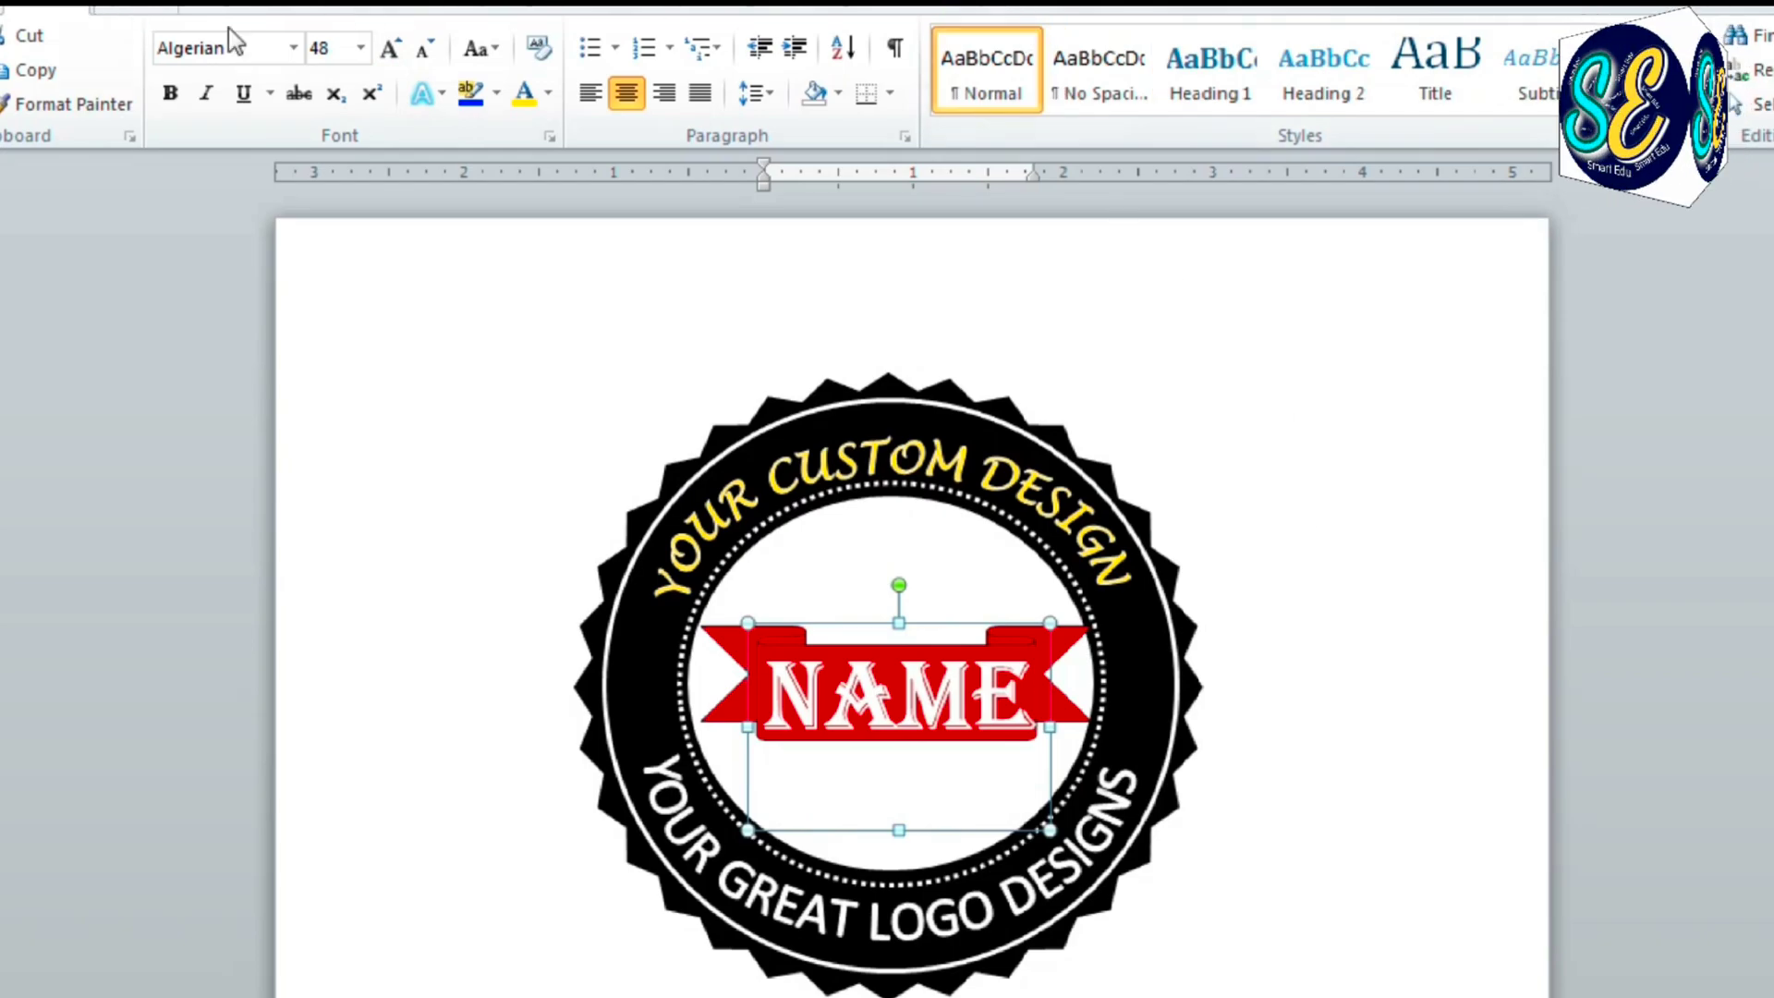
Colour the NAME text with the standard yellow
{"action": "left_click", "coordinate": [551, 100]}
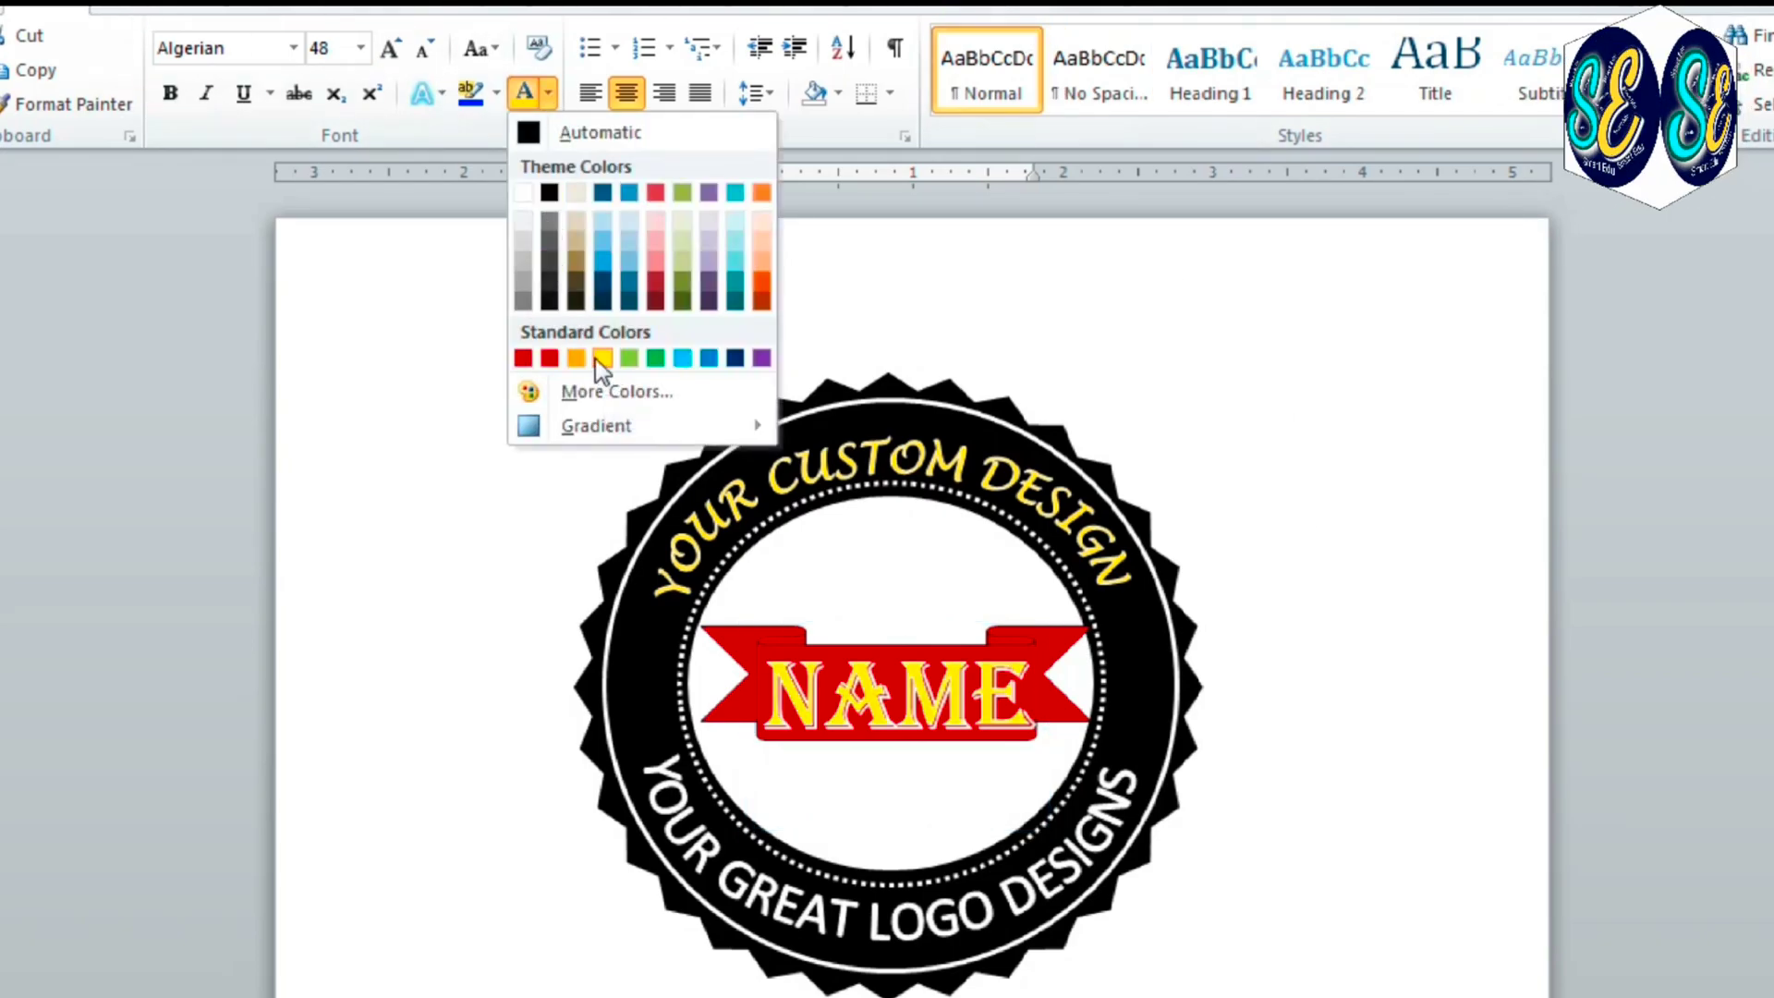
{"action": "left_click", "coordinate": [603, 358]}
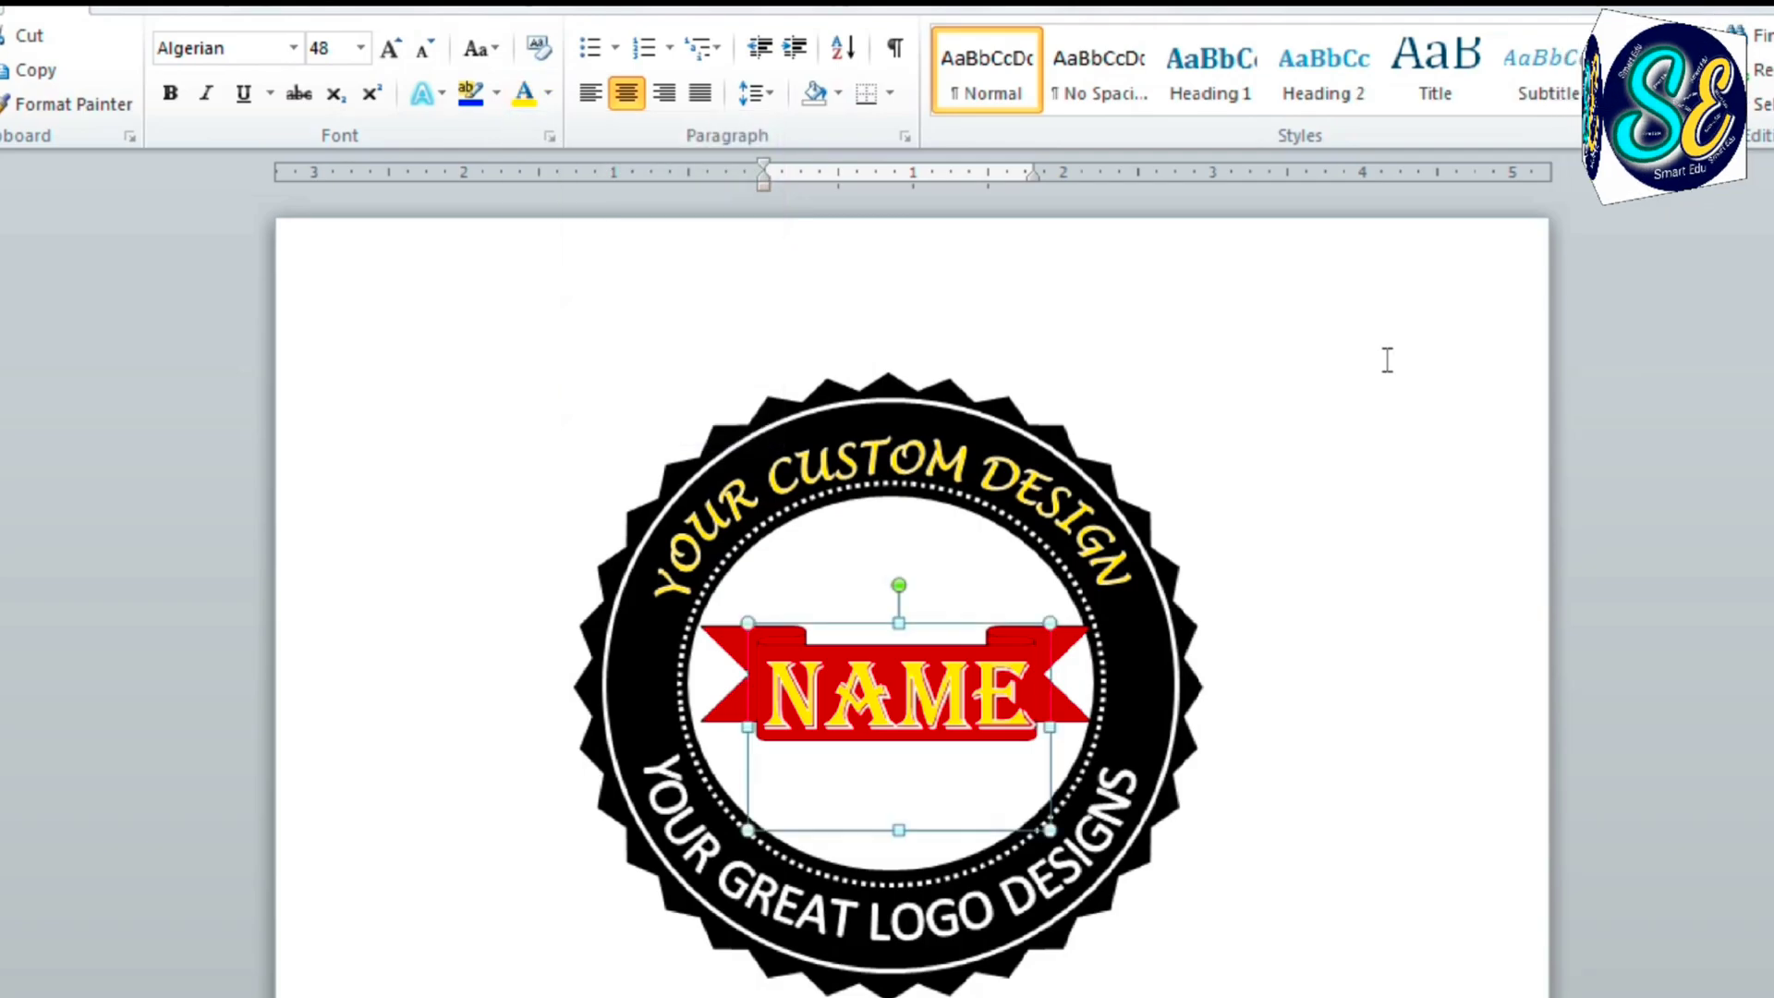
{"action": "left_click", "coordinate": [1386, 361]}
Draw a 6-point star about 0.25 in wide on the left side of the black ring, between the two curved texts
{"action": "left_click", "coordinate": [134, 7]}
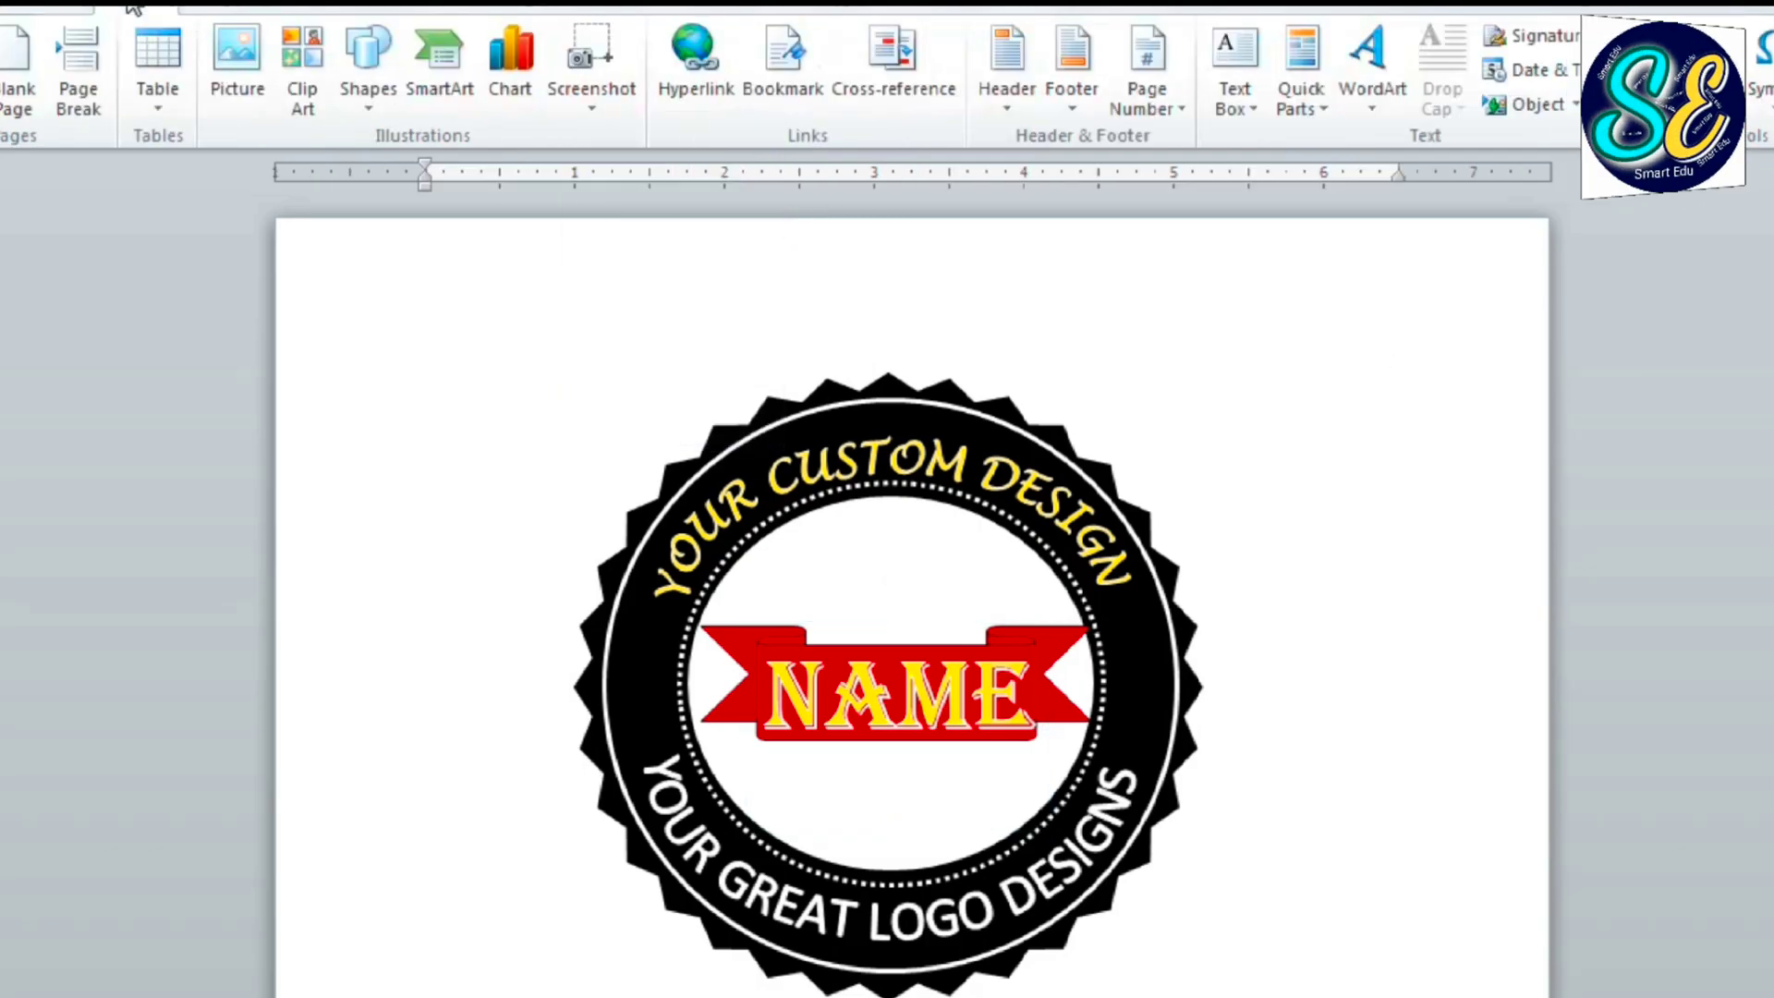
{"action": "left_click", "coordinate": [374, 100]}
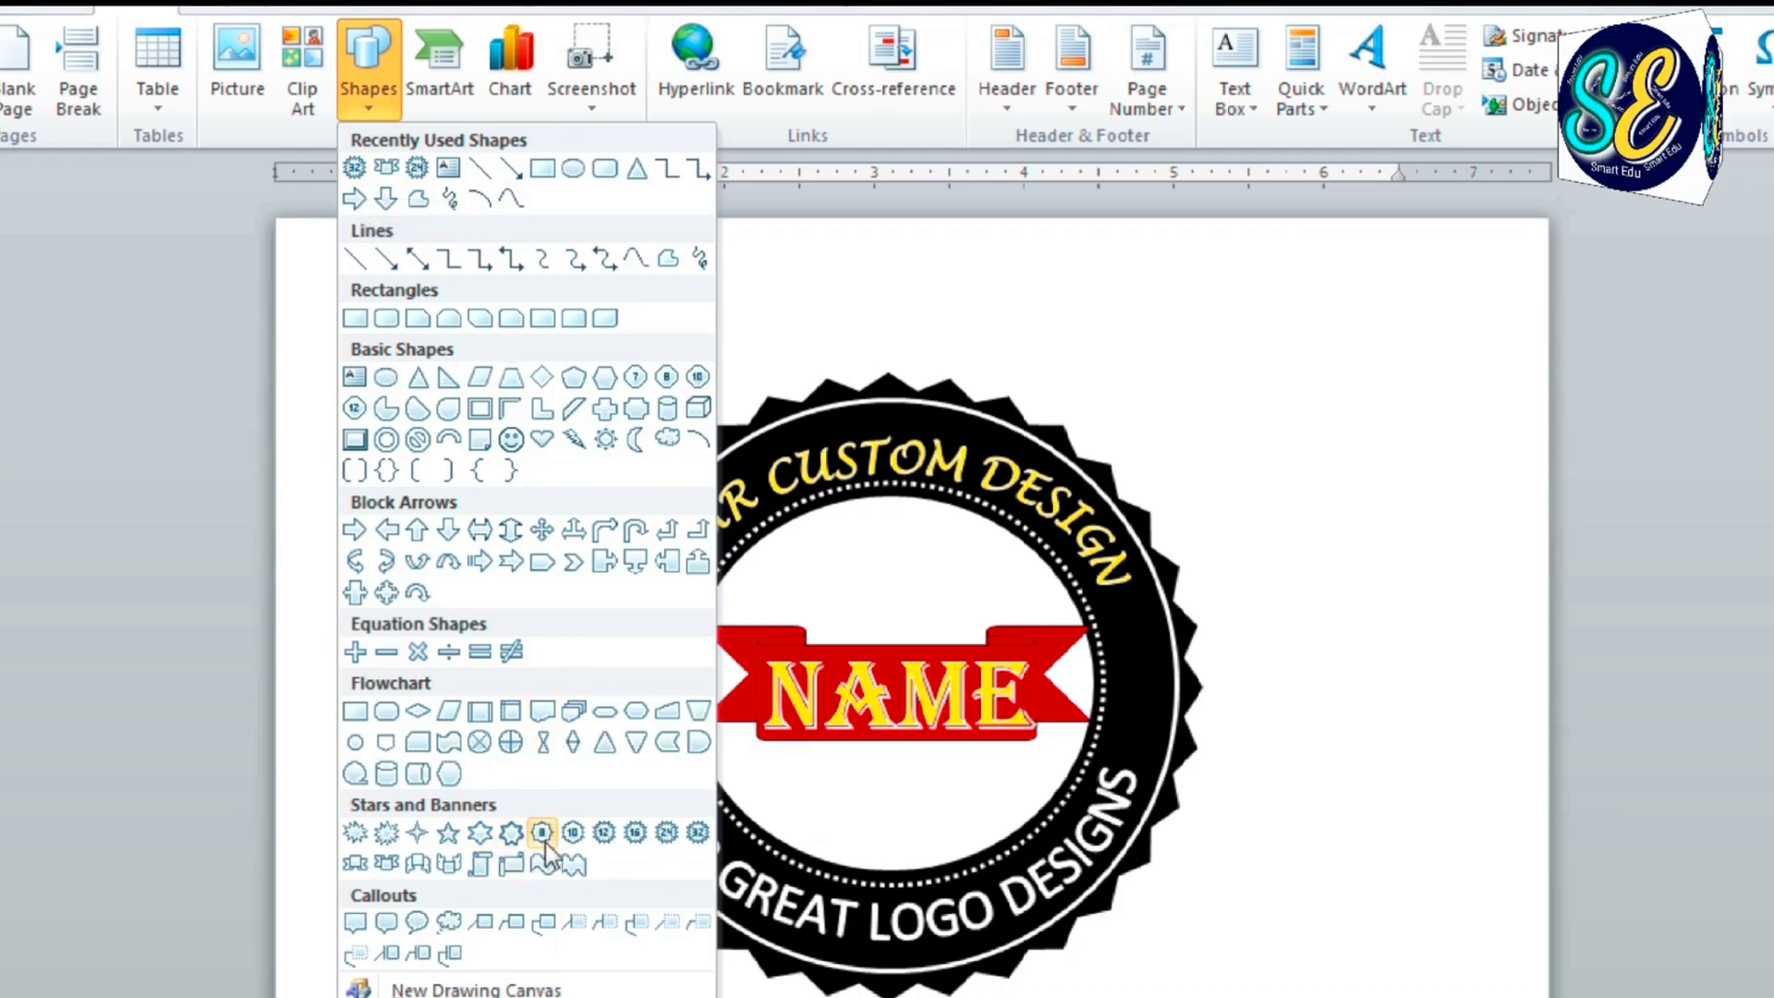
{"action": "left_click", "coordinate": [479, 833]}
{"action": "left_click_drag", "start_coordinate": [627, 649], "coordinate": [658, 694]}
Fill the small star with white and set its outline weight to ½ pt
{"action": "left_click", "coordinate": [566, 37]}
{"action": "left_click", "coordinate": [510, 98]}
{"action": "left_click", "coordinate": [568, 70]}
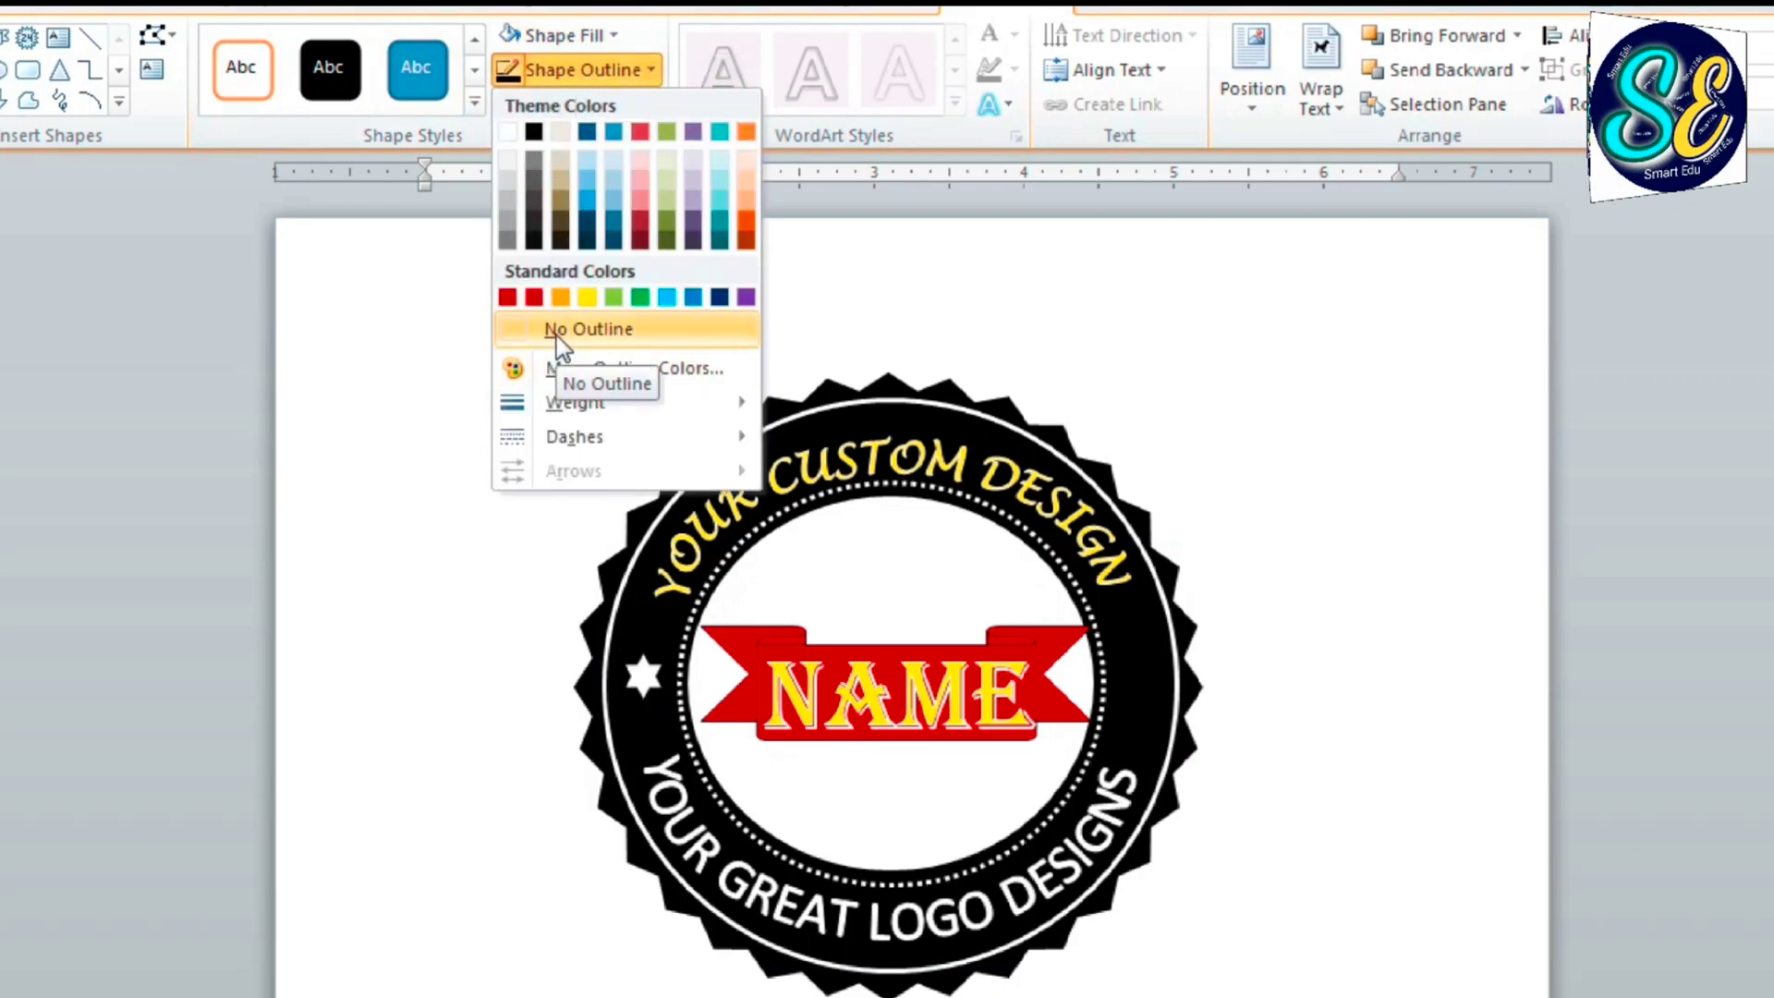
{"action": "mouse_move", "coordinate": [591, 436]}
{"action": "left_click", "coordinate": [836, 543]}
{"action": "left_click", "coordinate": [573, 69]}
{"action": "mouse_move", "coordinate": [591, 402]}
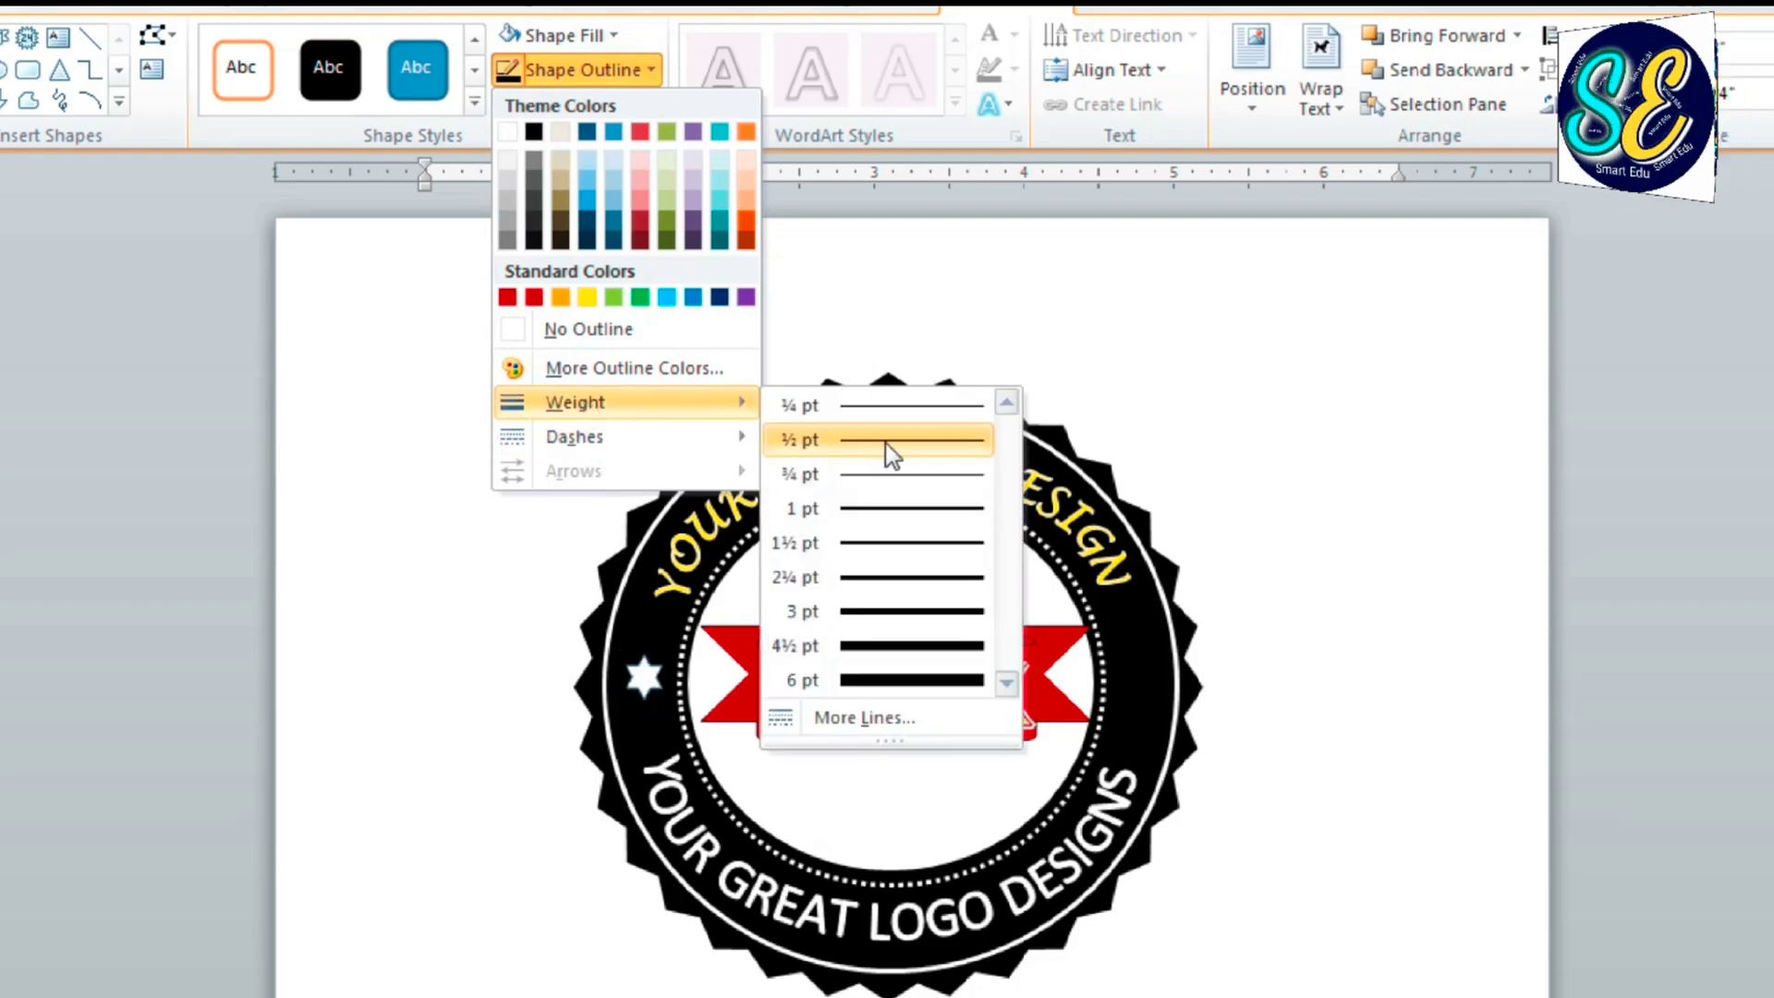
{"action": "left_click", "coordinate": [887, 442]}
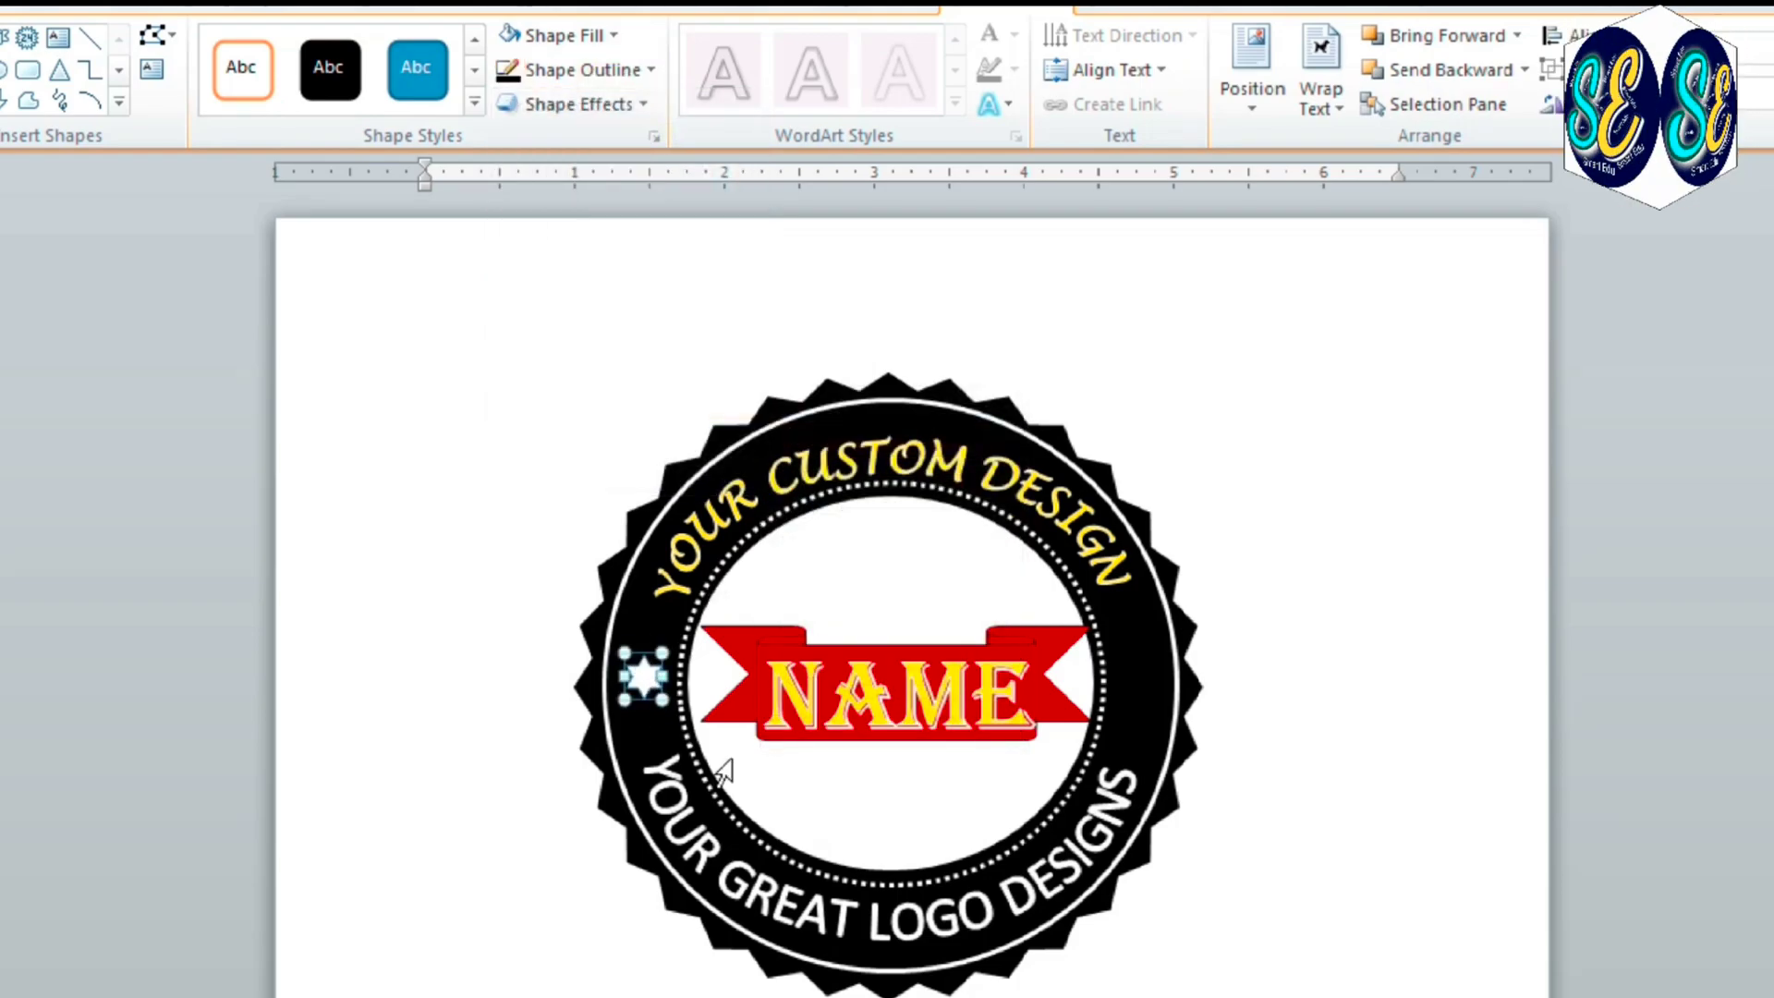
Copy the white star to the matching spot on the right side of the black ring
{"action": "left_click_drag", "start_coordinate": [657, 693], "coordinate": [1132, 684]}
{"action": "left_click", "coordinate": [1400, 614]}
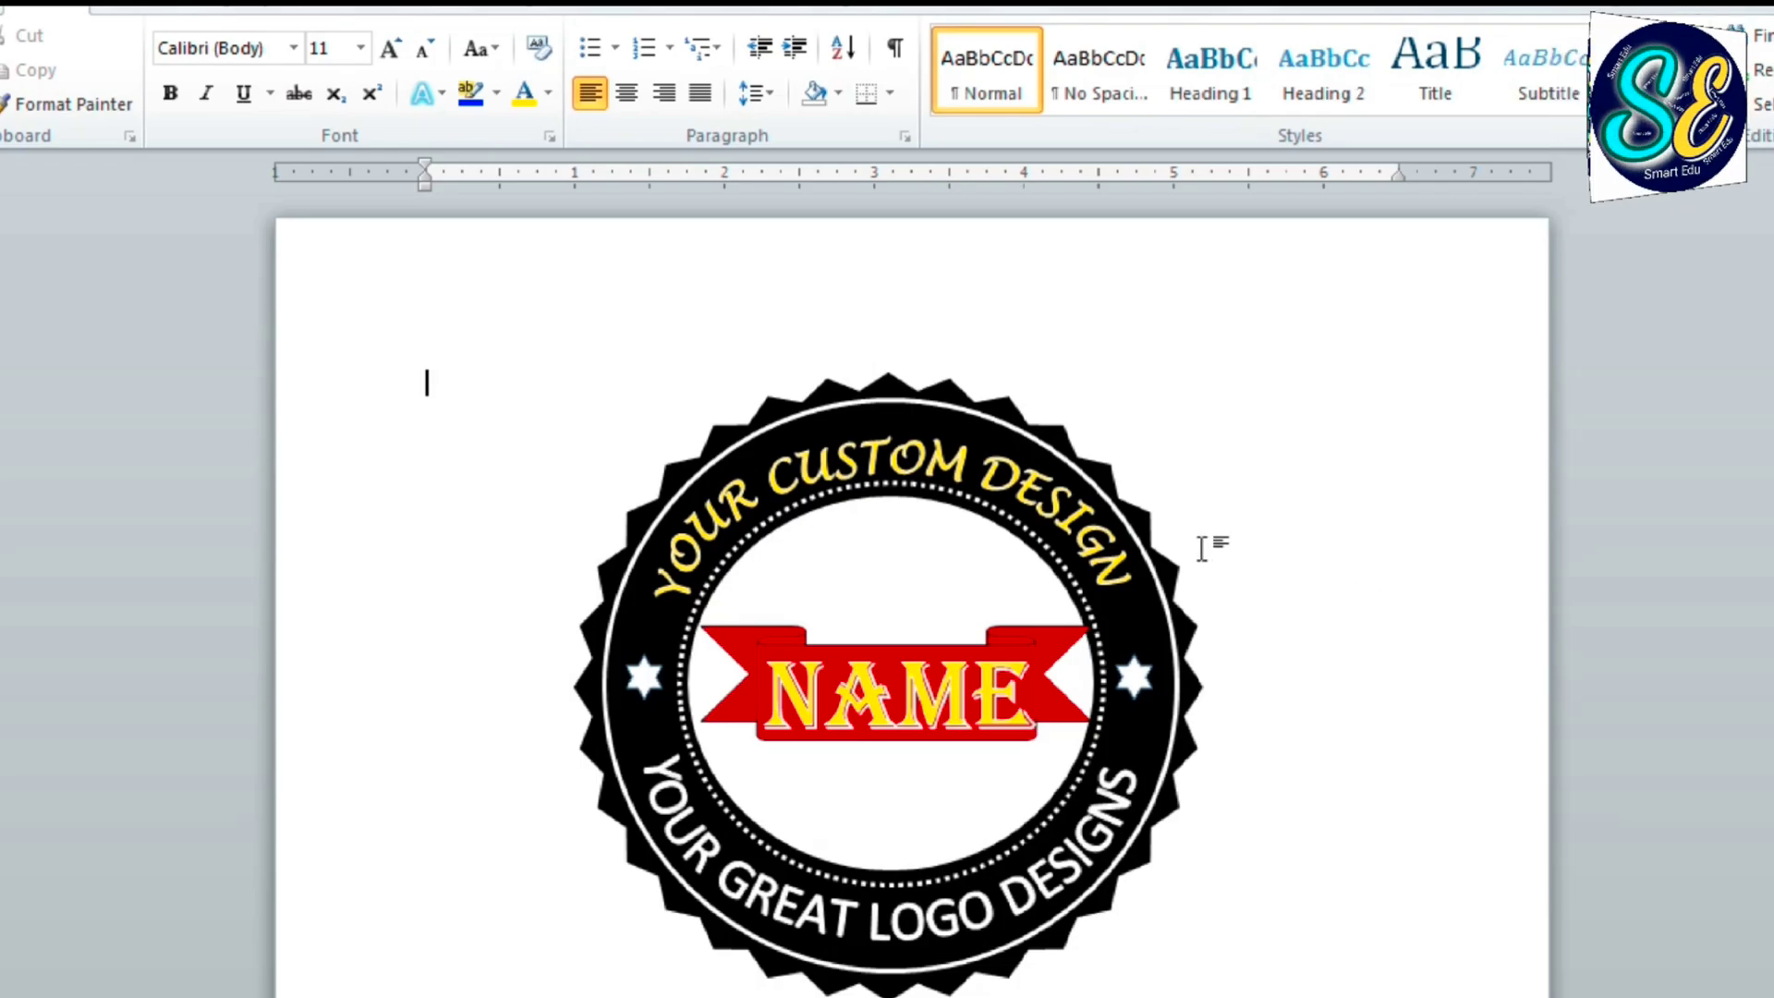
Draw a Sun shape about 0.6 in wide by 0.5 in high inside the white circle, centred above the ribbon
{"action": "left_click", "coordinate": [143, 9]}
{"action": "left_click", "coordinate": [360, 102]}
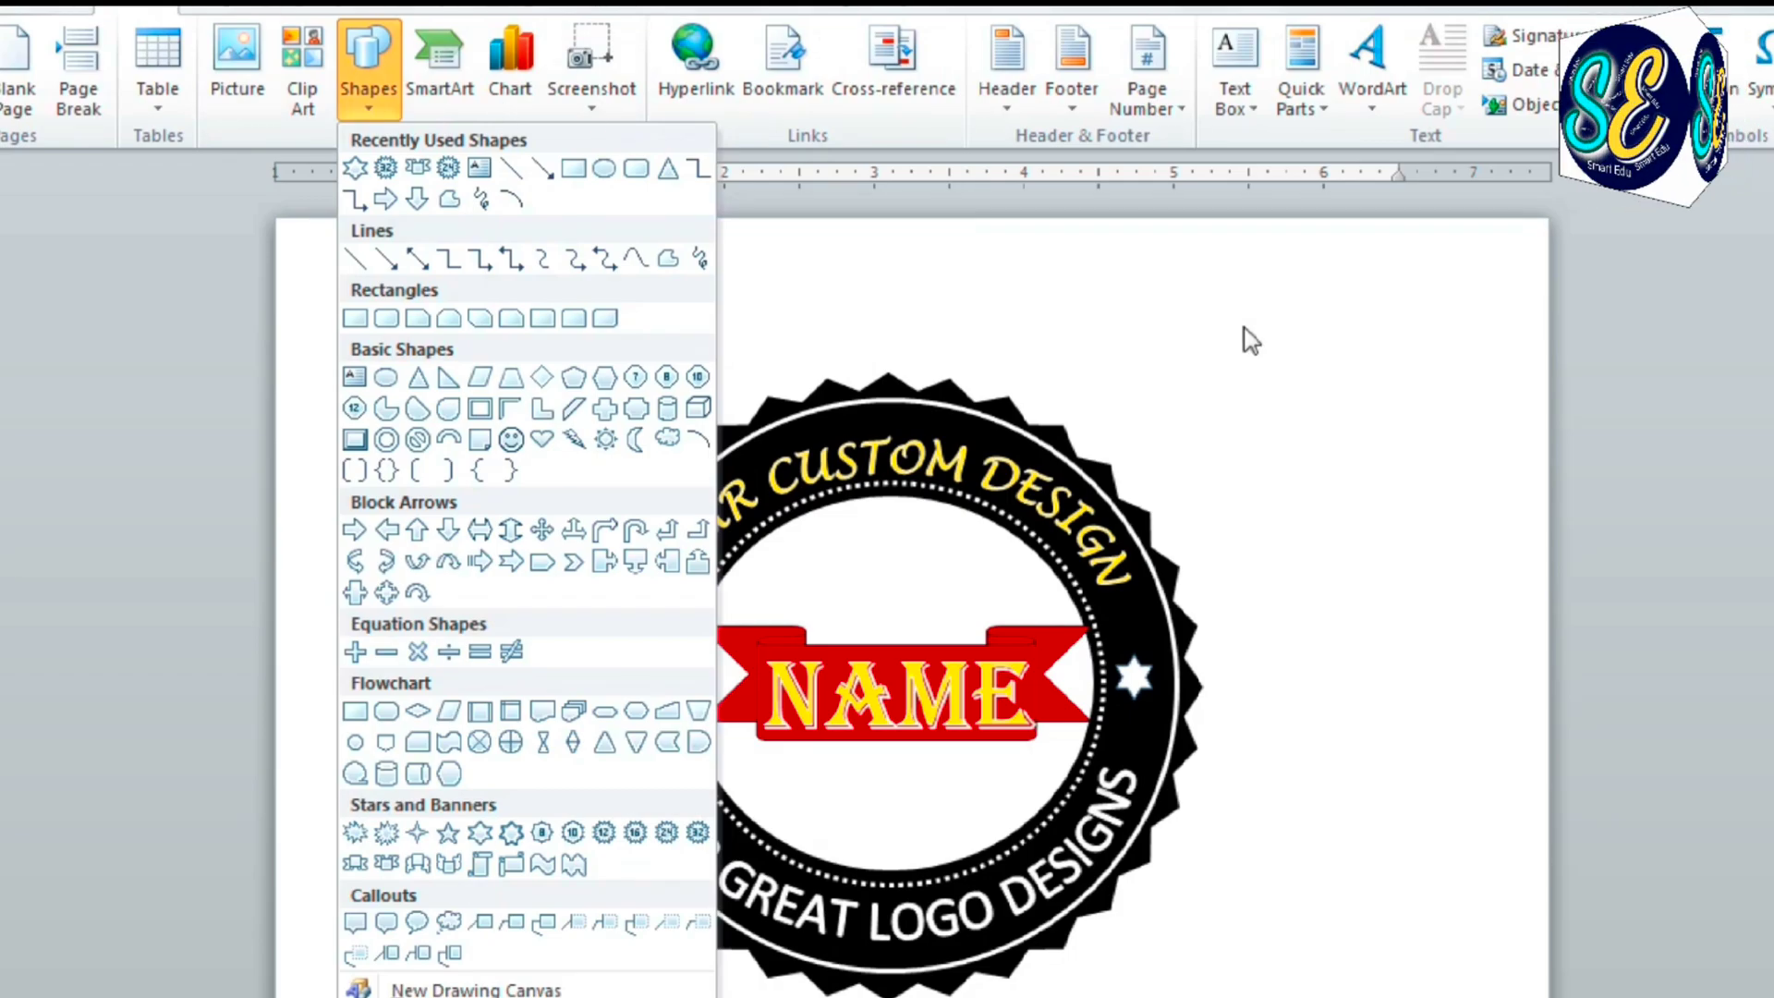
{"action": "left_click", "coordinate": [1246, 334]}
{"action": "left_click", "coordinate": [368, 106]}
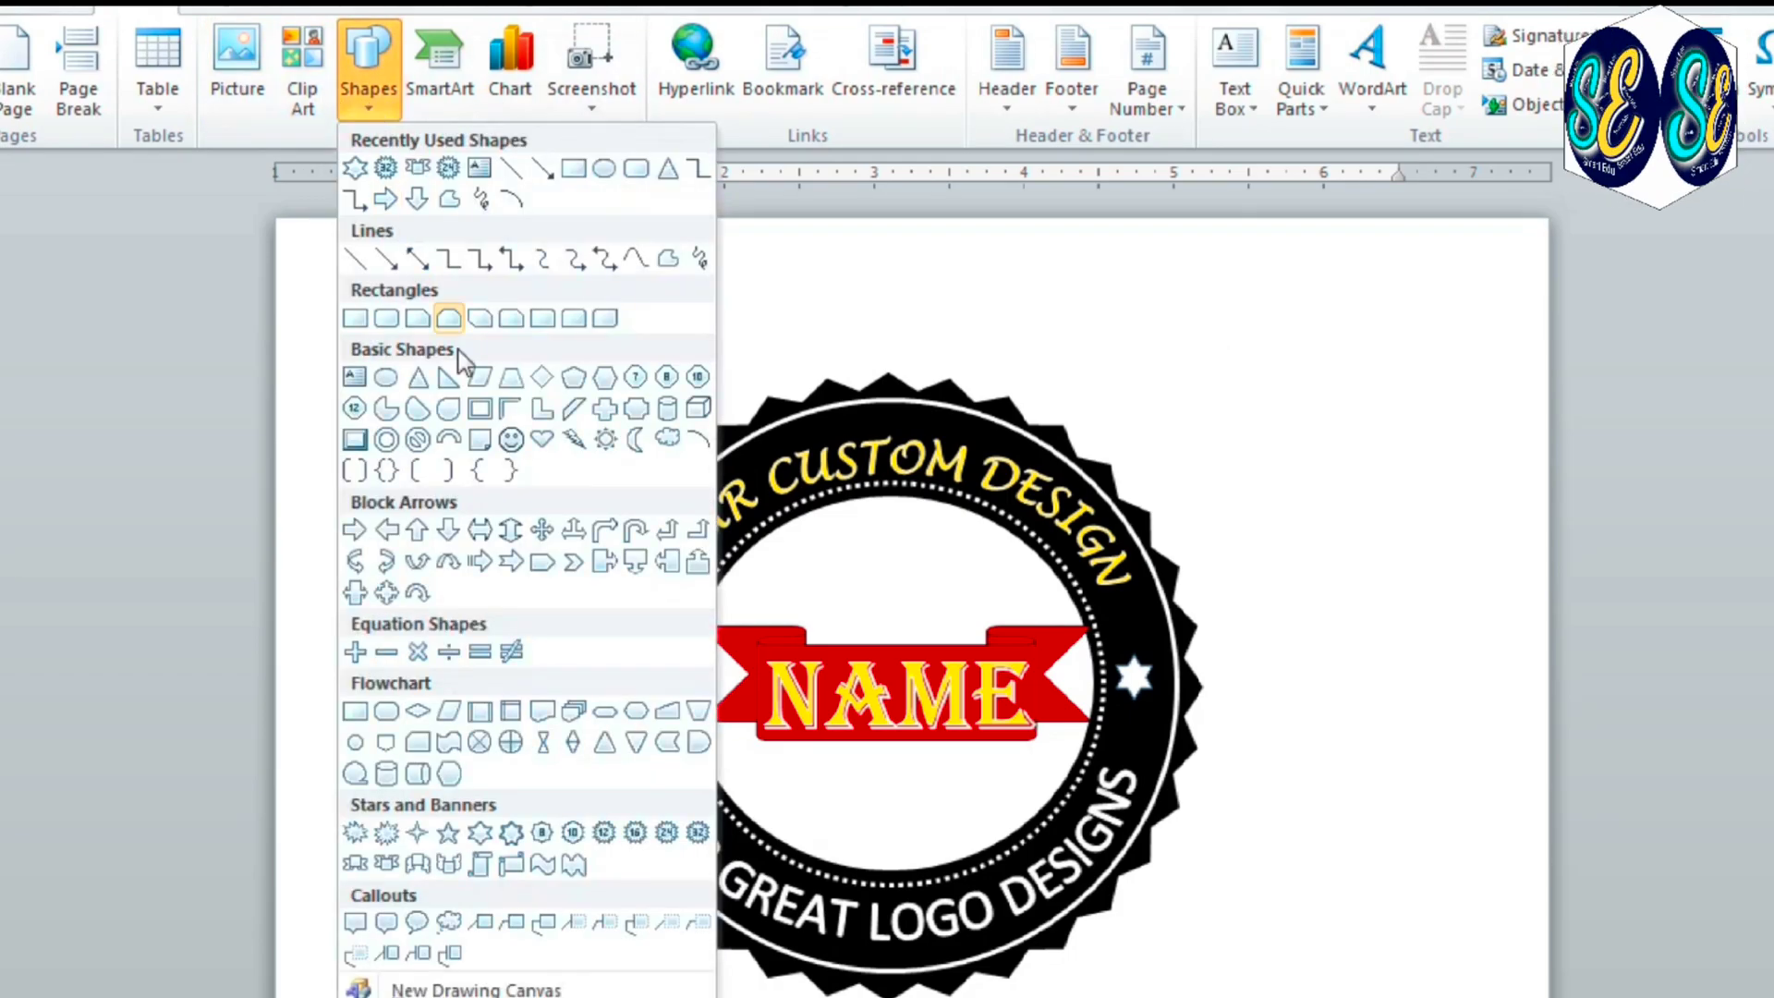
{"action": "left_click", "coordinate": [606, 445]}
{"action": "mouse_move", "coordinate": [836, 533]}
{"action": "left_mouse_down"}
{"action": "mouse_move", "coordinate": [930, 610]}
{"action": "mouse_move", "coordinate": [904, 584]}
{"action": "left_mouse_up"}
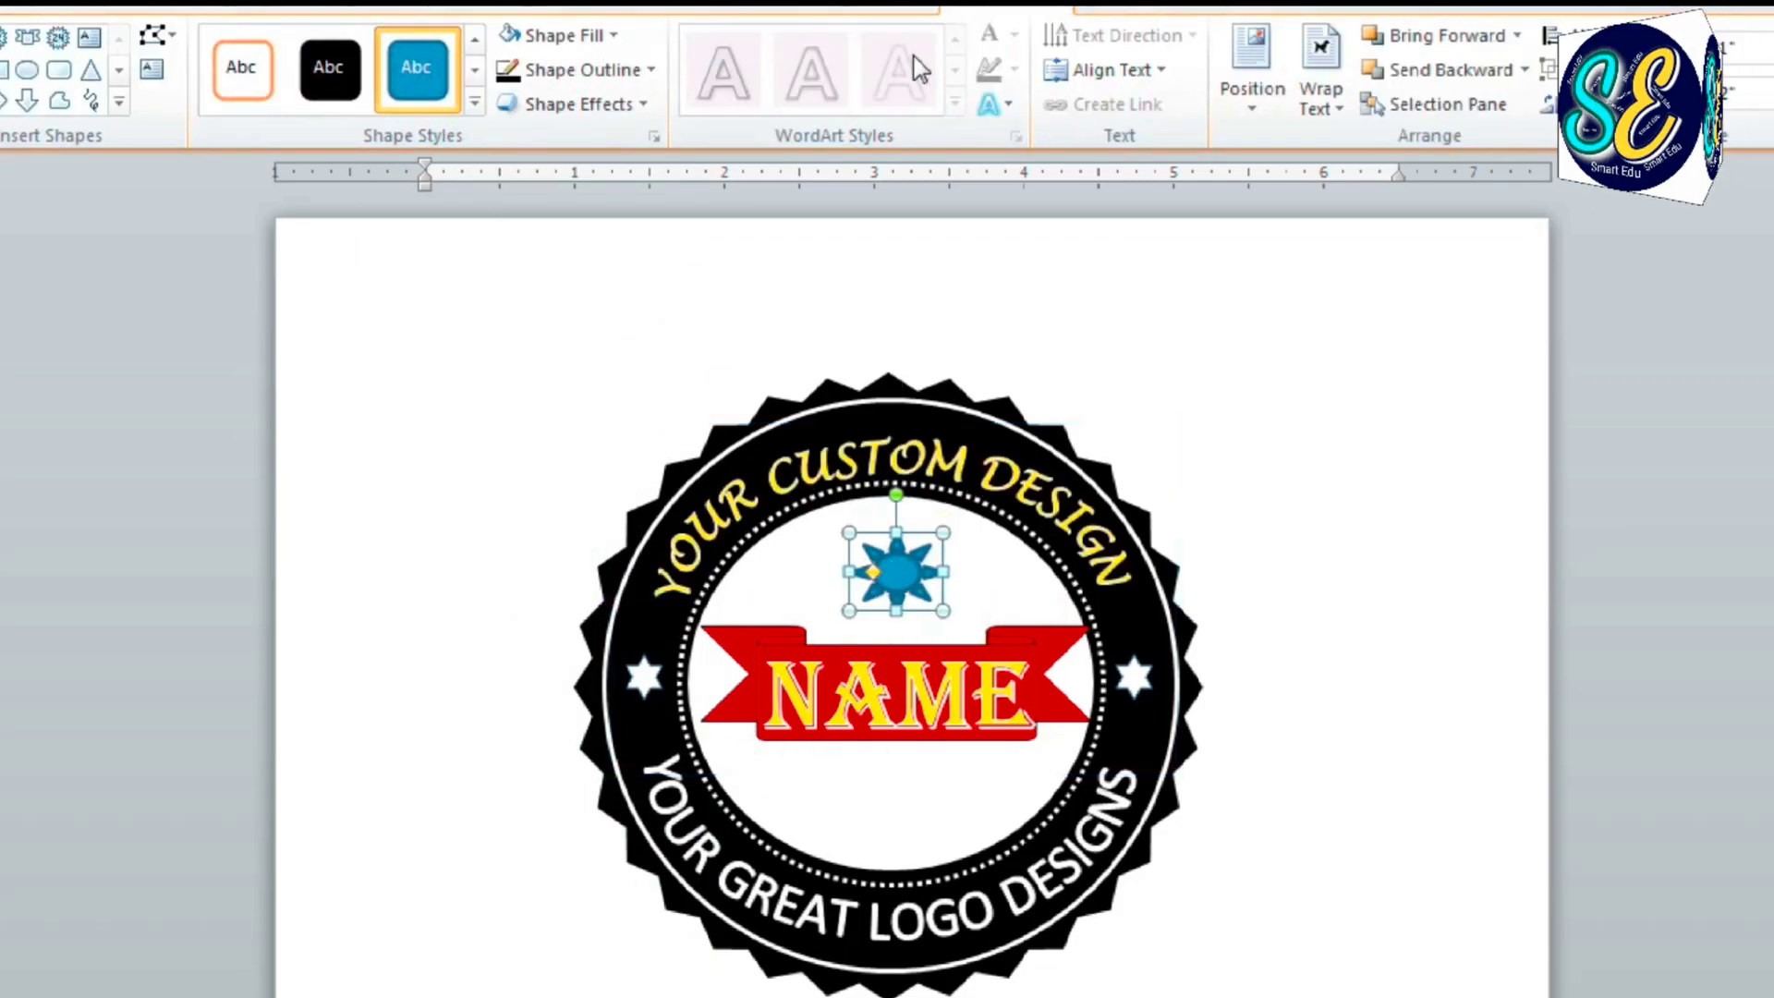
Apply the green shape style to the sun and give it a black ¾ pt outline
{"action": "left_click", "coordinate": [474, 102]}
{"action": "left_click", "coordinate": [508, 187]}
{"action": "left_click", "coordinate": [583, 69]}
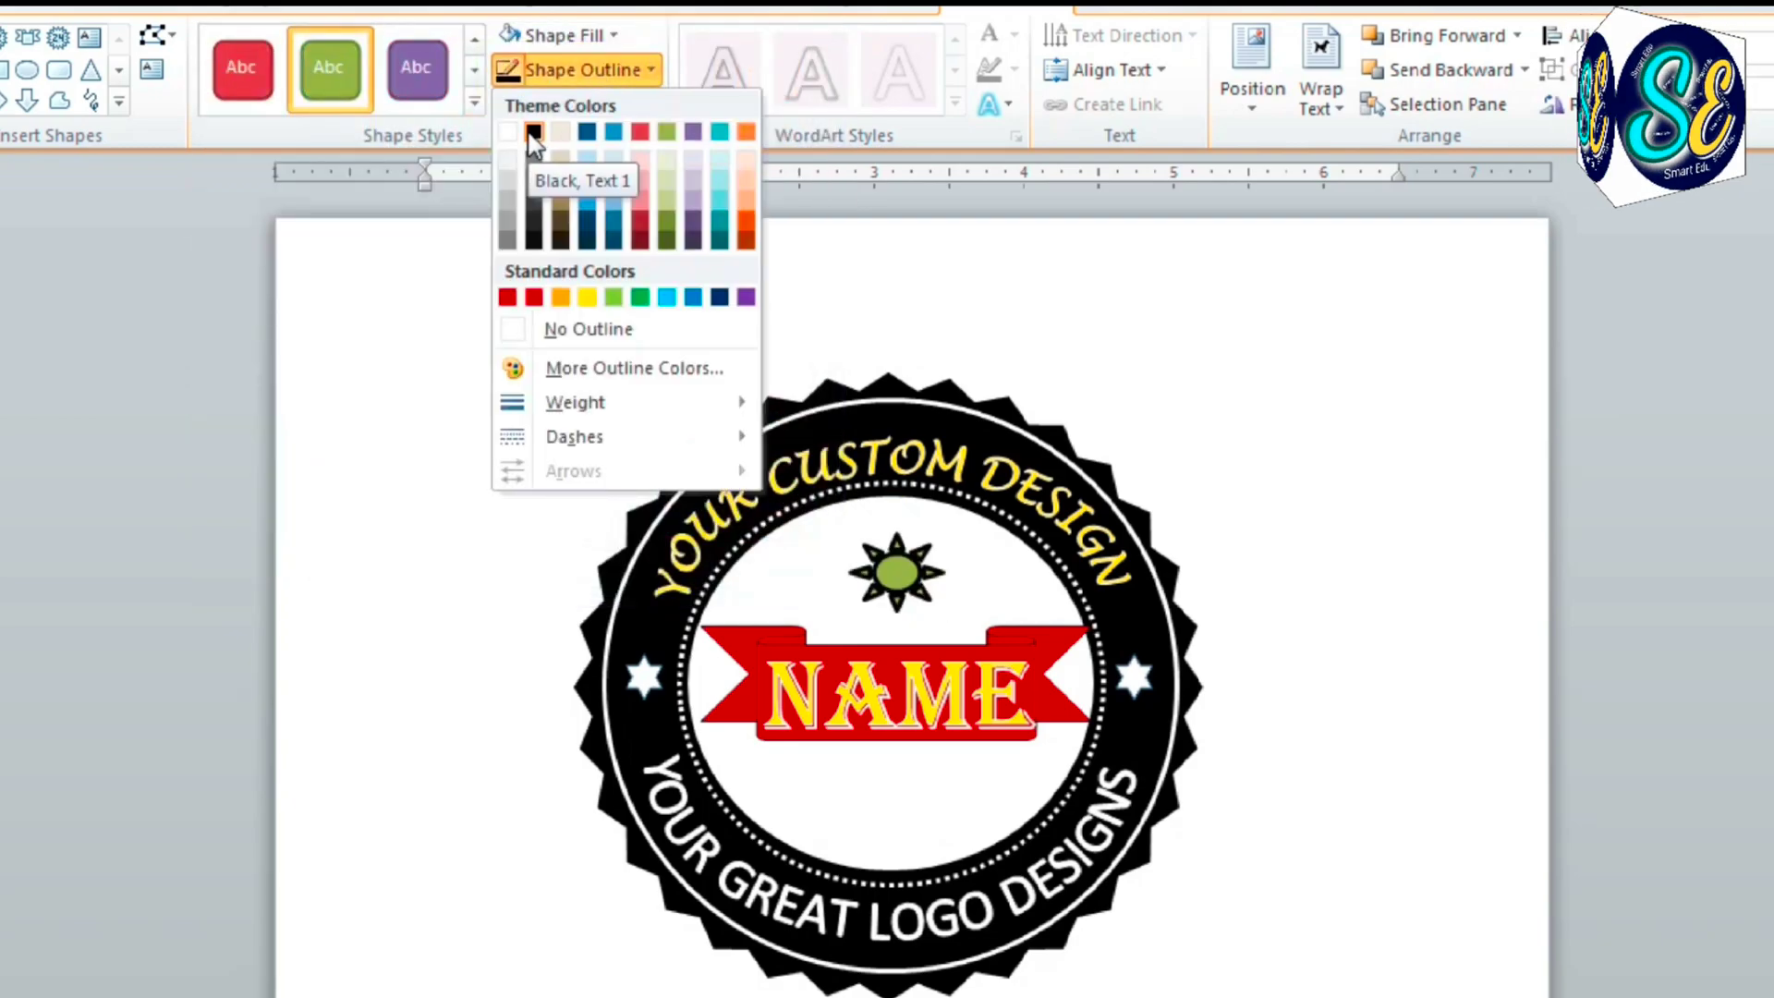
{"action": "mouse_move", "coordinate": [625, 403]}
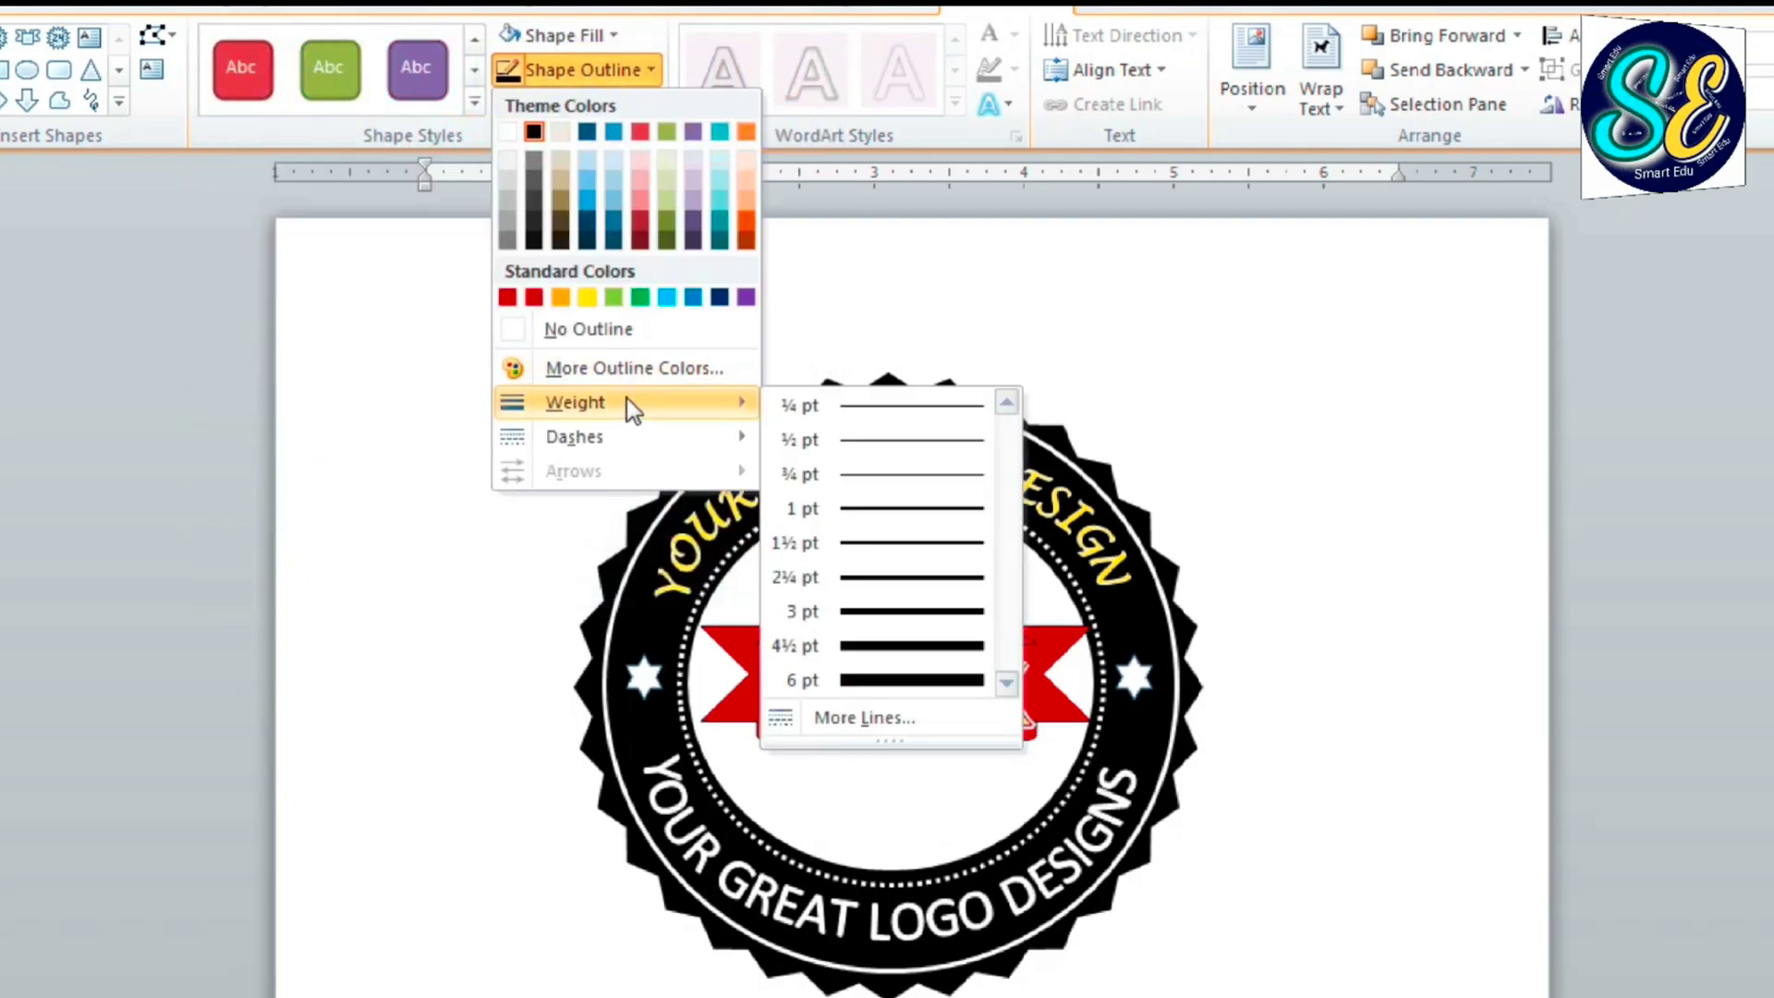
{"action": "left_click", "coordinate": [893, 476]}
{"action": "left_click", "coordinate": [1290, 425]}
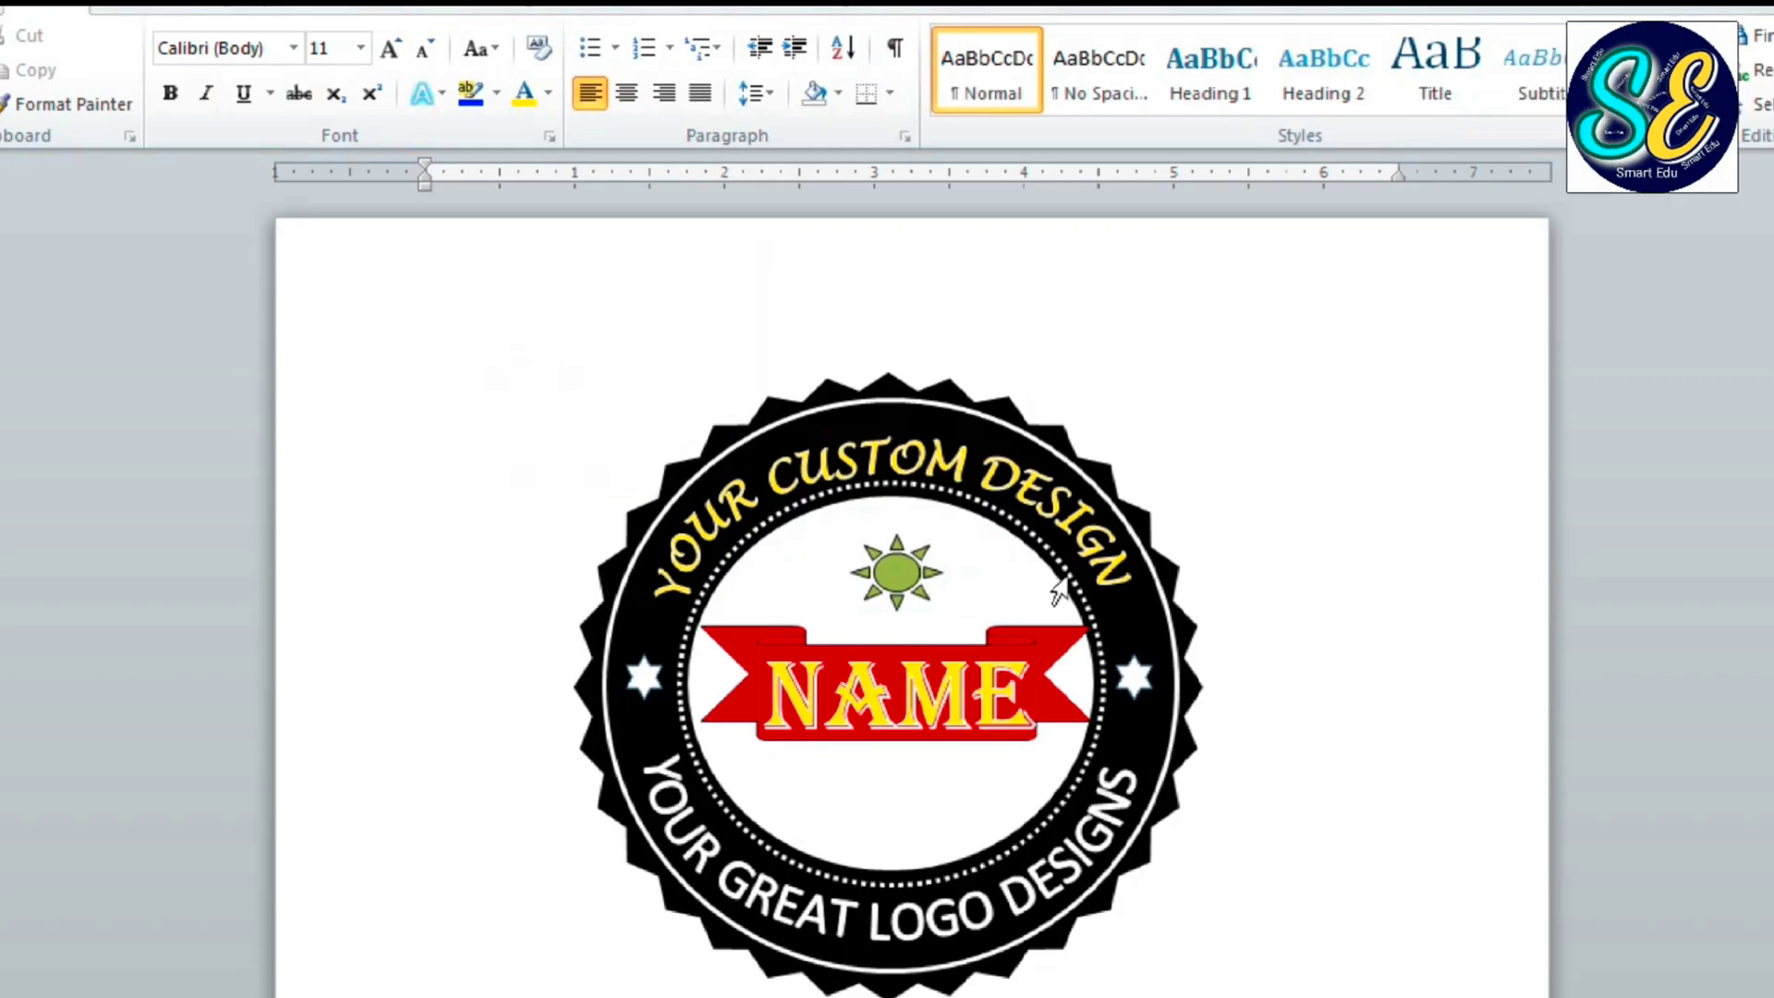
Copy the green sun to the white area below the NAME ribbon, centred under the upper sun
{"action": "left_click", "coordinate": [912, 573]}
{"action": "left_click_drag", "start_coordinate": [913, 573], "coordinate": [890, 811], "text": "ctrl"}
{"action": "left_click", "coordinate": [1435, 710]}
{"action": "left_click", "coordinate": [889, 813]}
{"action": "left_click", "coordinate": [1366, 385]}
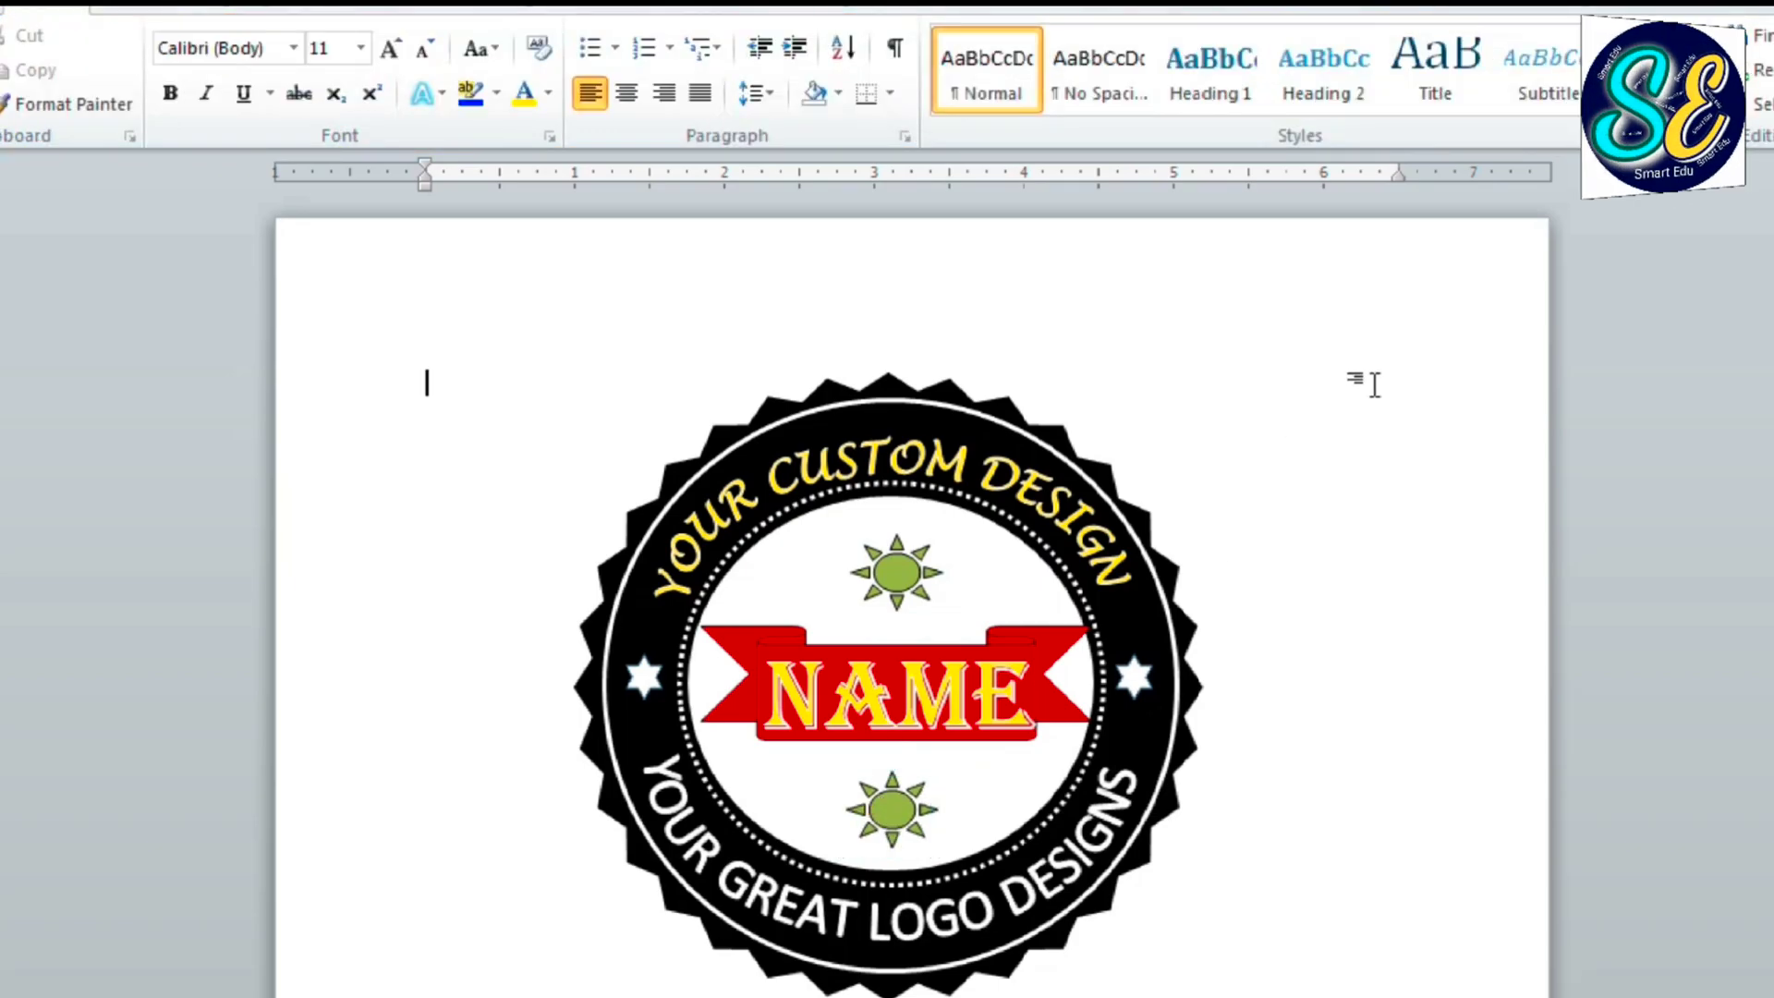
{"action": "left_click", "coordinate": [999, 407]}
{"action": "left_click", "coordinate": [561, 42]}
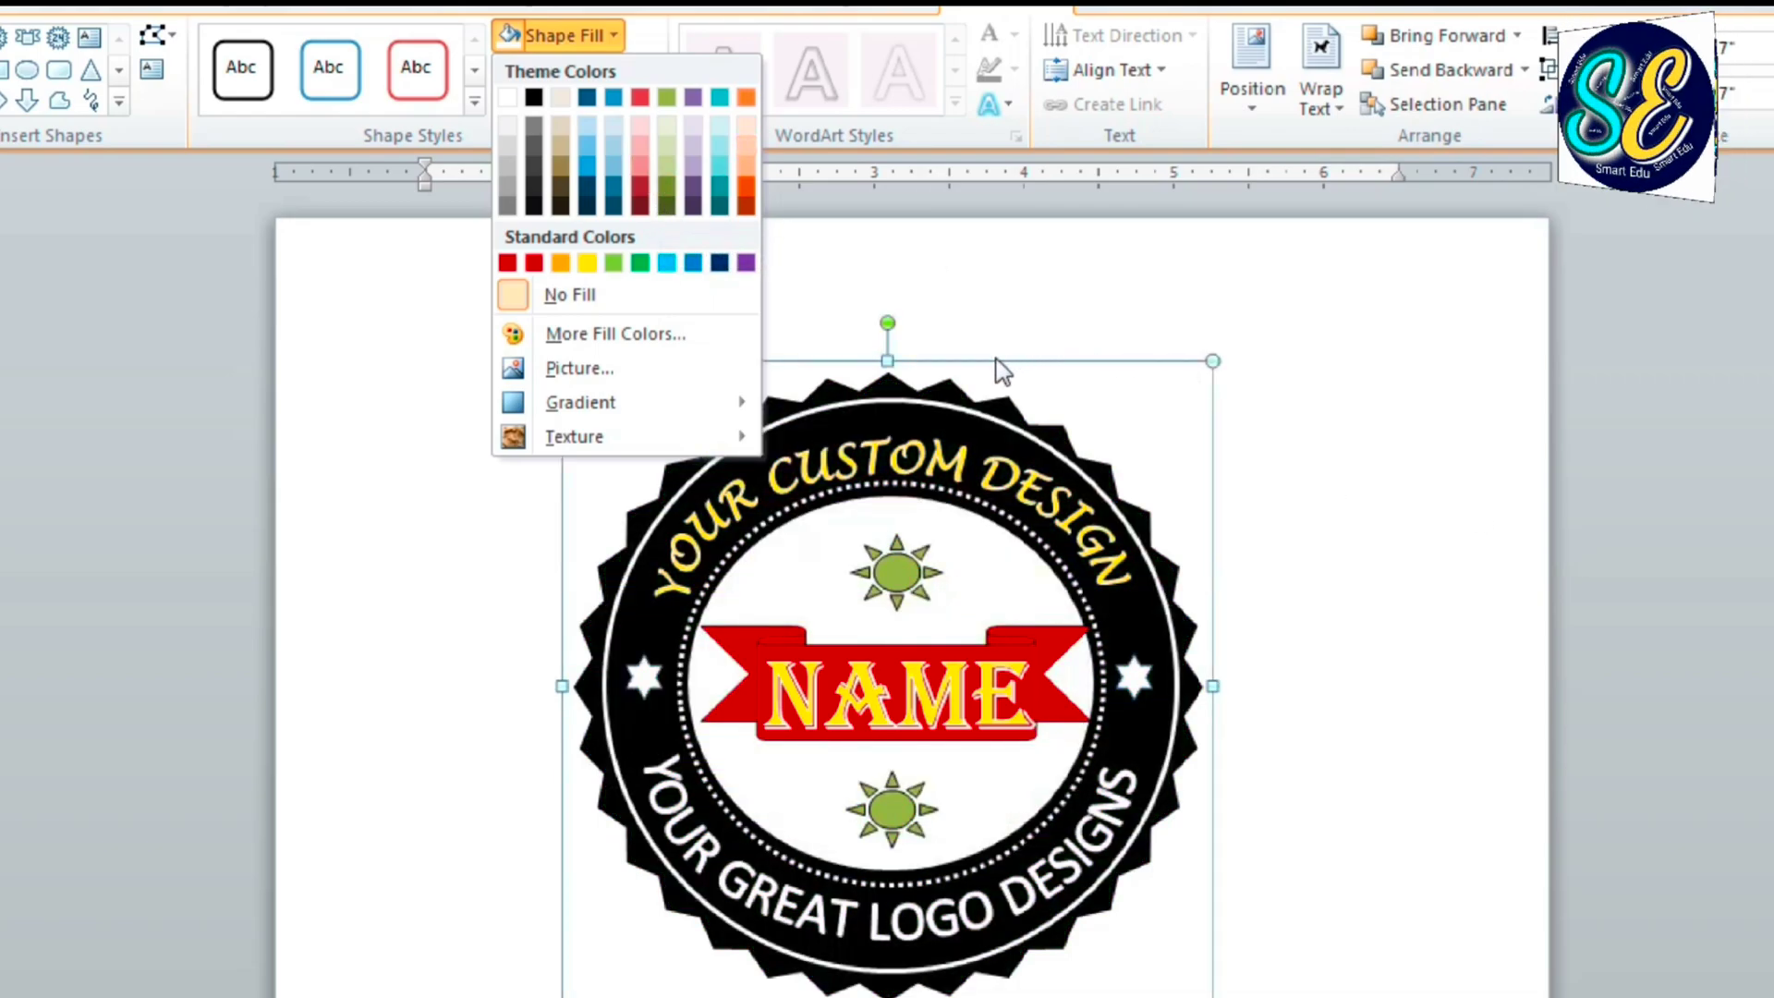
{"action": "left_click", "coordinate": [1385, 424]}
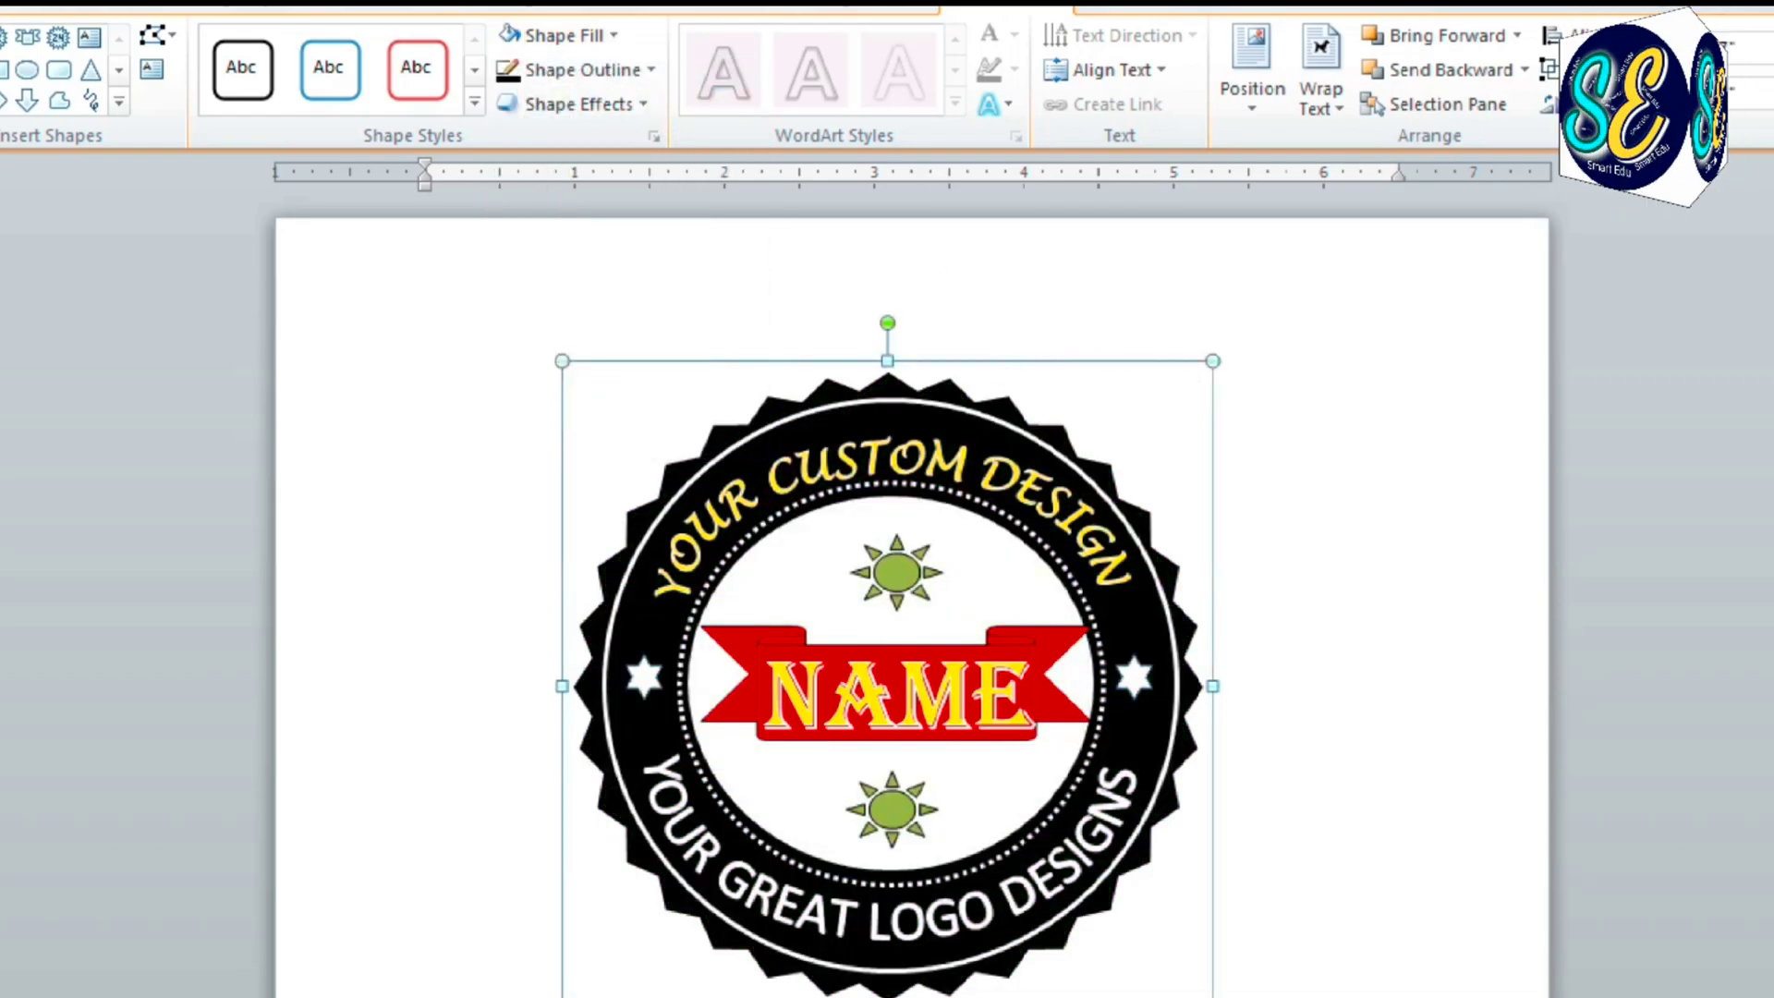
Select the badge base together with the ribbon, both suns and both white stars, and clear the selection
{"action": "left_click", "coordinate": [1074, 719]}
{"action": "left_click", "coordinate": [927, 592], "text": "shift"}
{"action": "left_click", "coordinate": [914, 813], "text": "shift"}
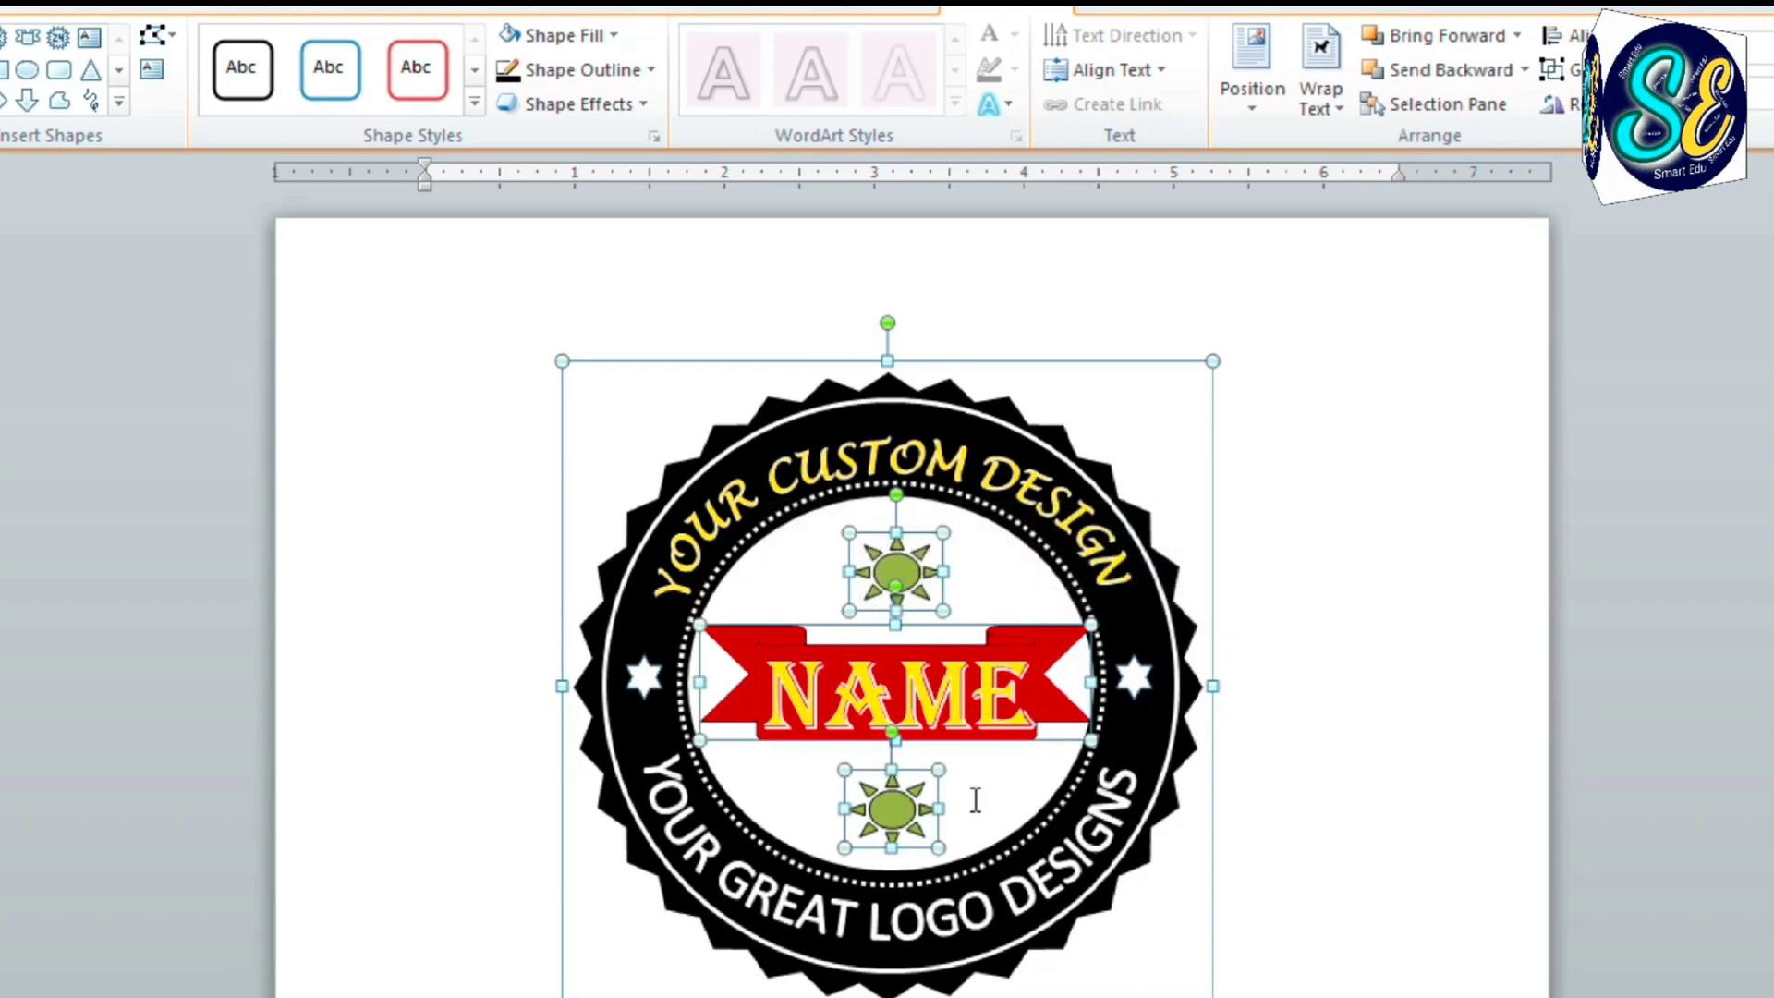
{"action": "left_click", "coordinate": [1136, 682], "text": "shift"}
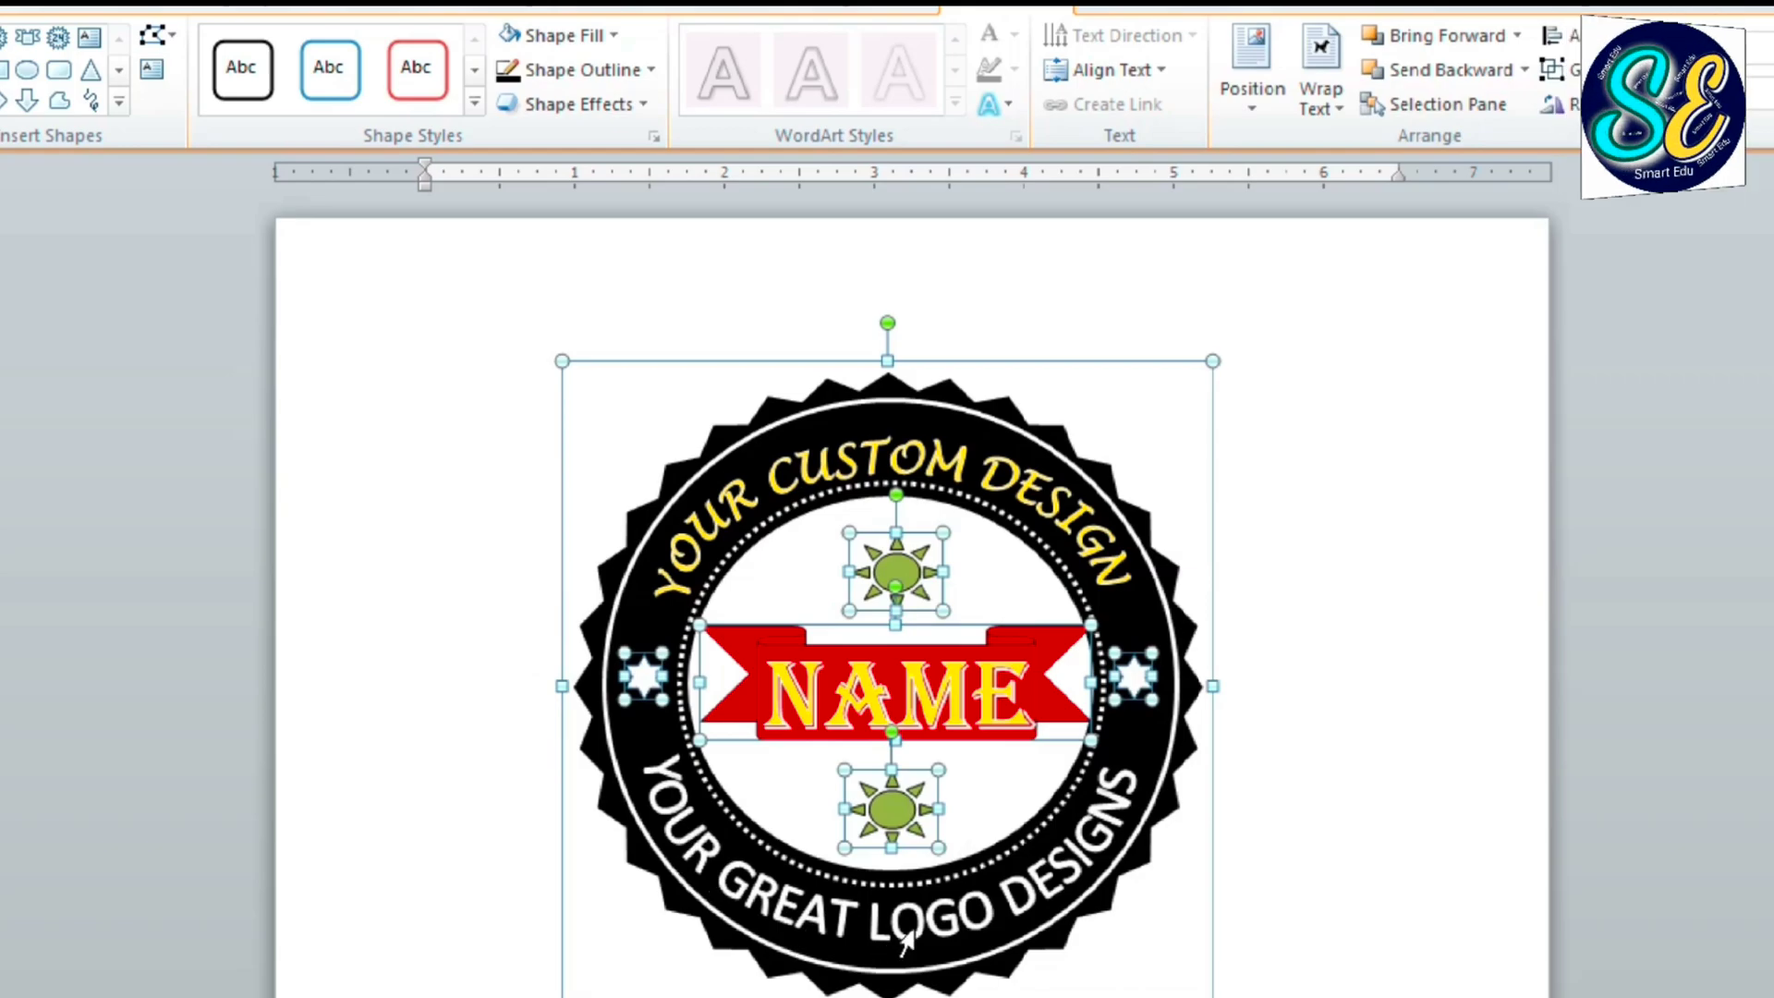
{"action": "left_click", "coordinate": [1258, 787]}
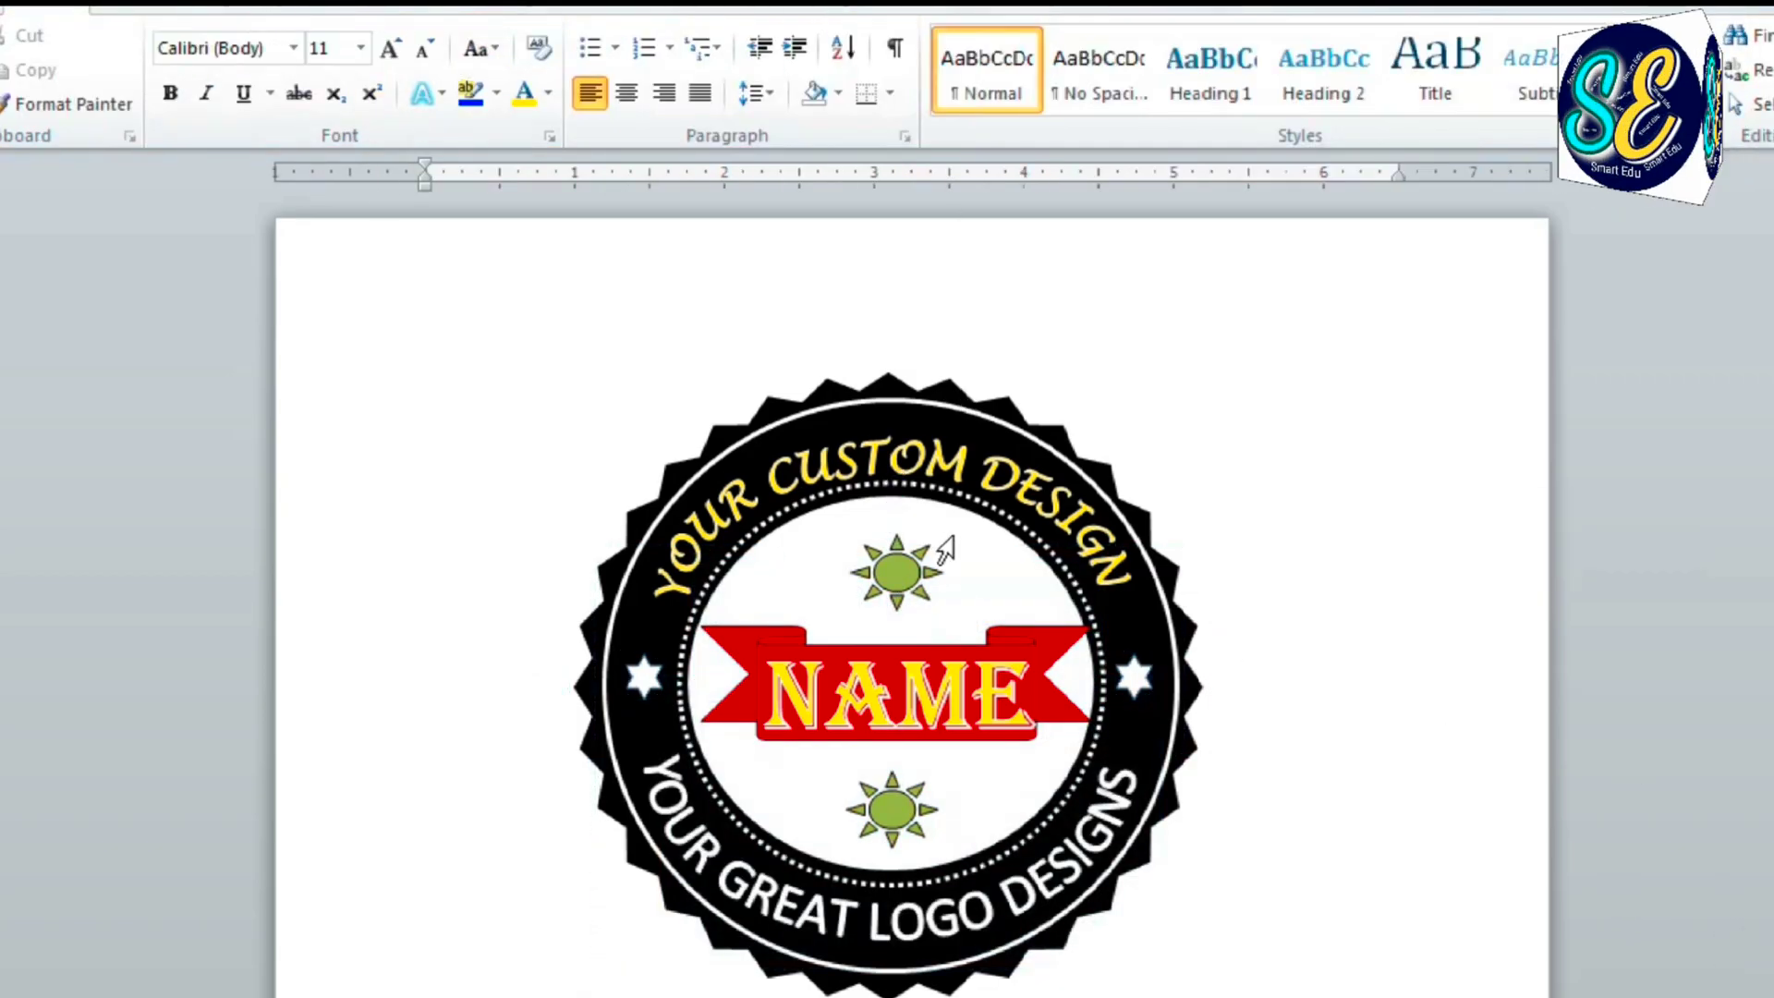
{"action": "left_click", "coordinate": [983, 555]}
{"action": "left_click", "coordinate": [1386, 527]}
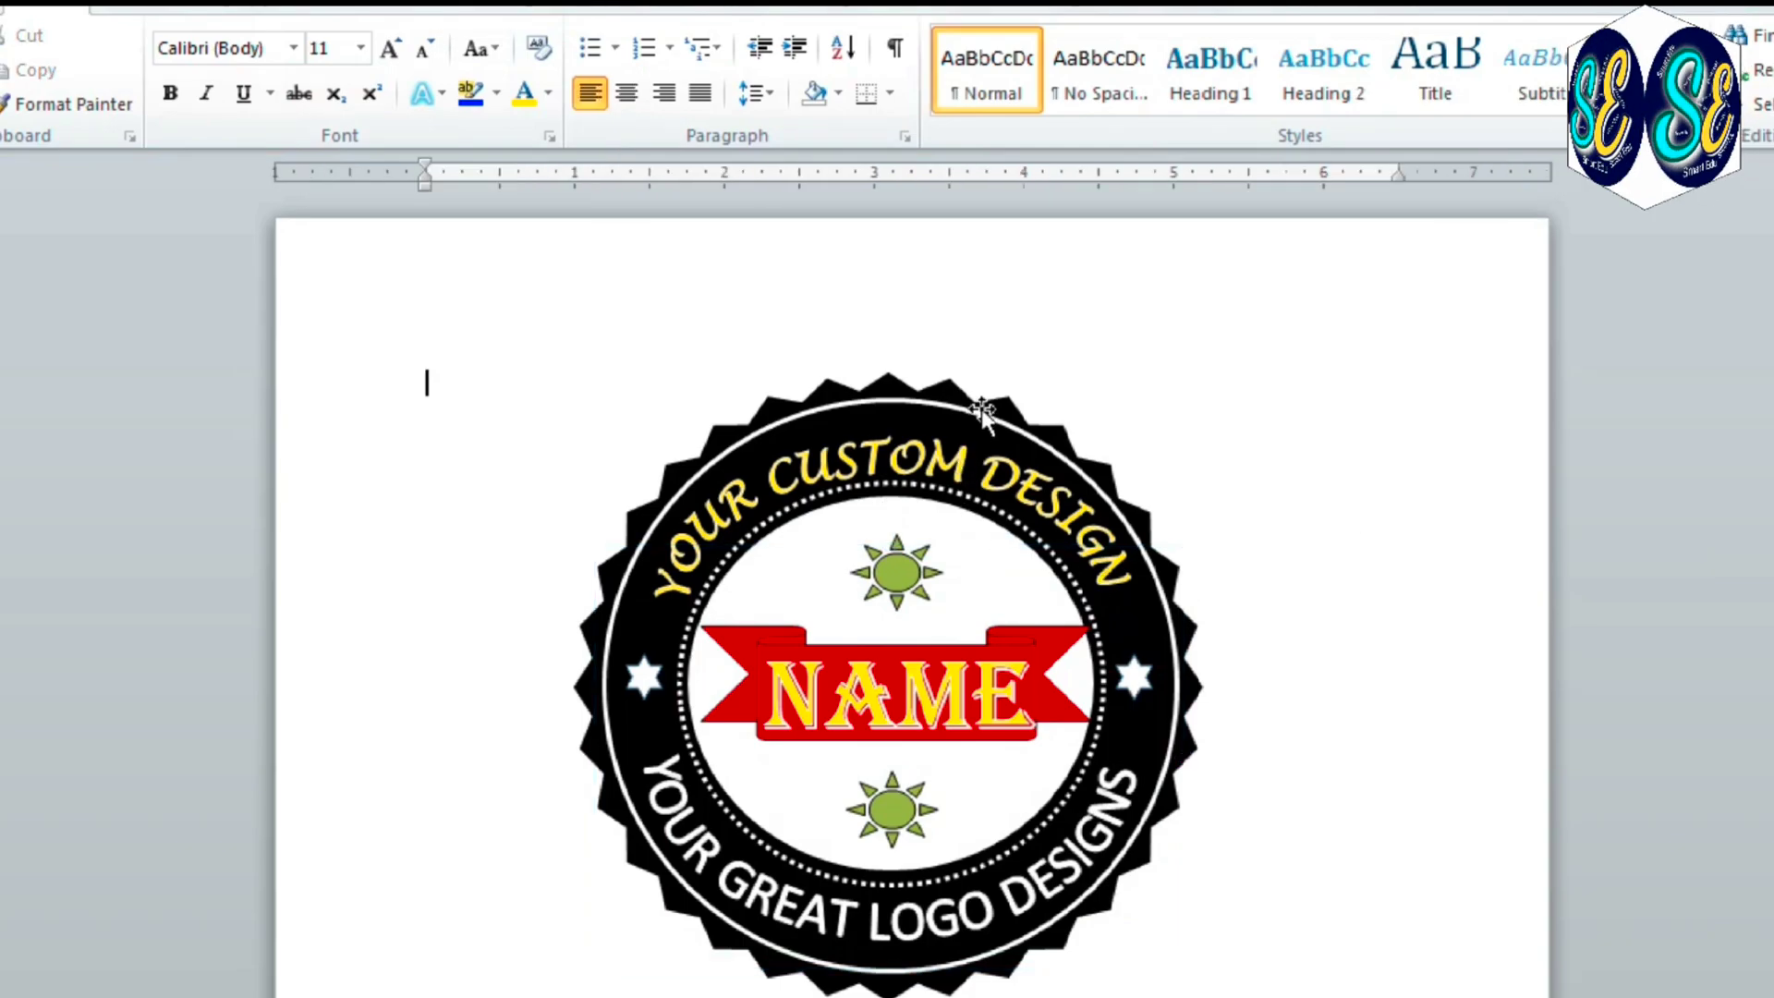
Try a dark grey theme colour as the fill of the grouped badge base
{"action": "left_click", "coordinate": [982, 404]}
{"action": "left_click", "coordinate": [1025, 9]}
{"action": "left_click", "coordinate": [559, 35]}
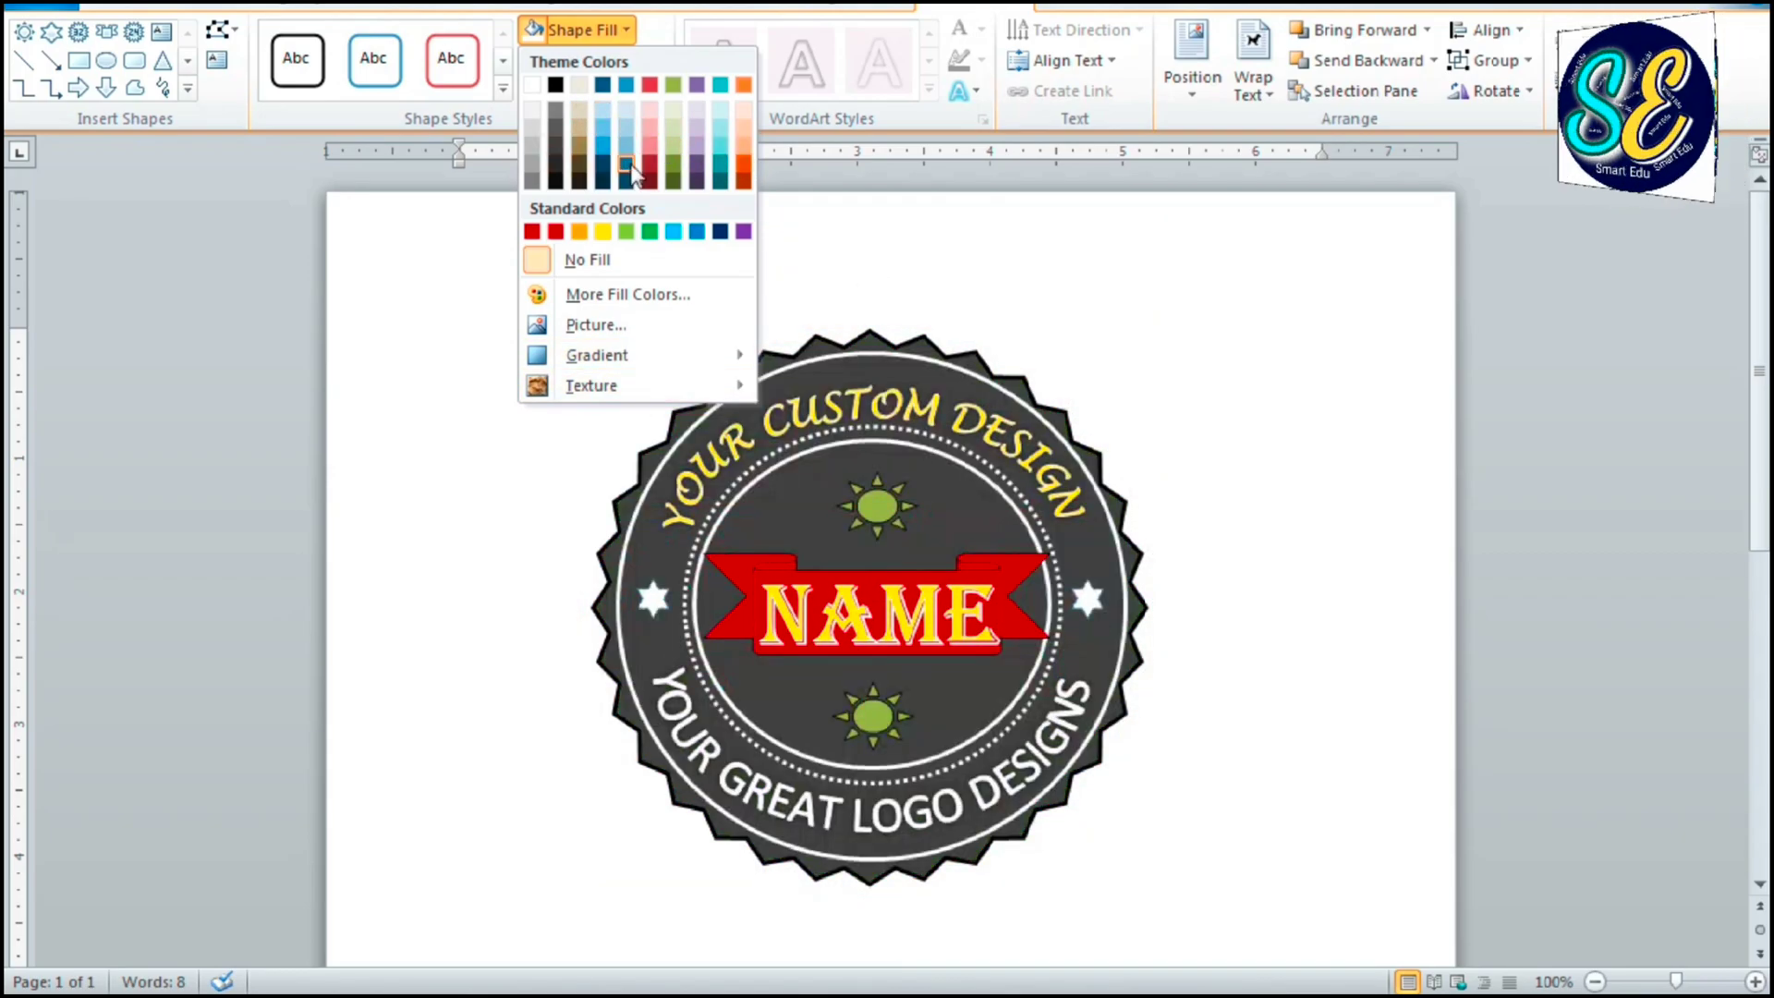
{"action": "left_click", "coordinate": [556, 174]}
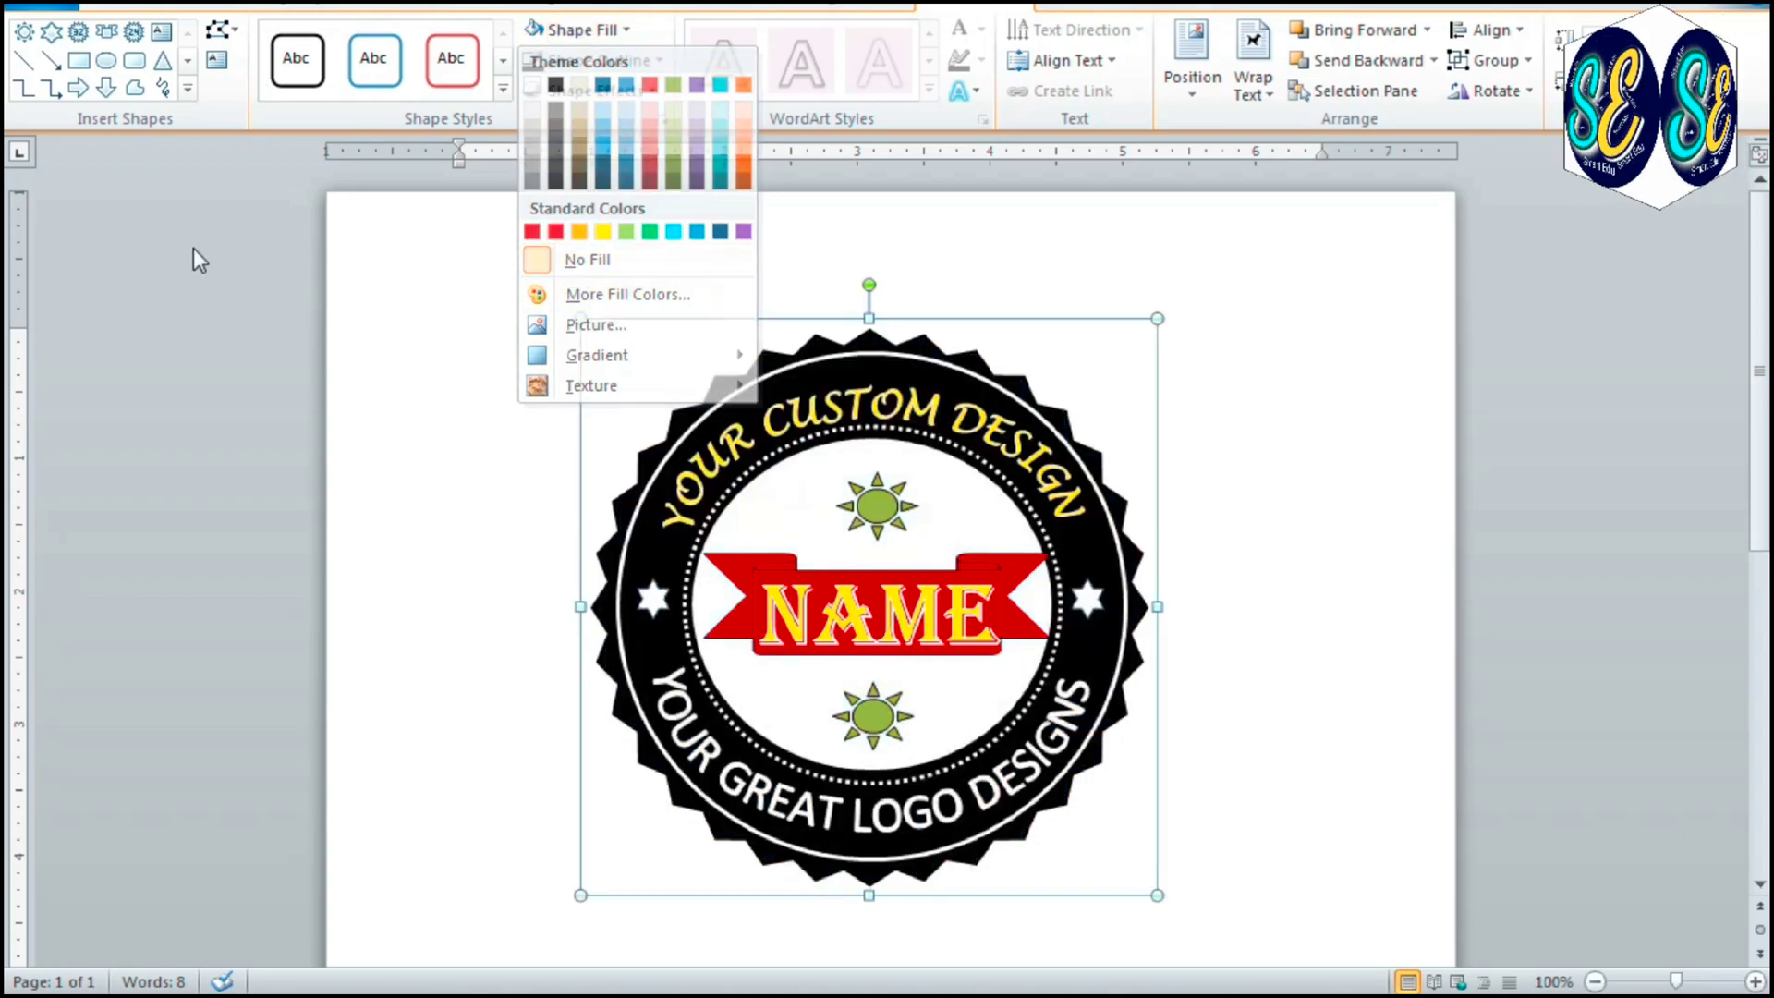